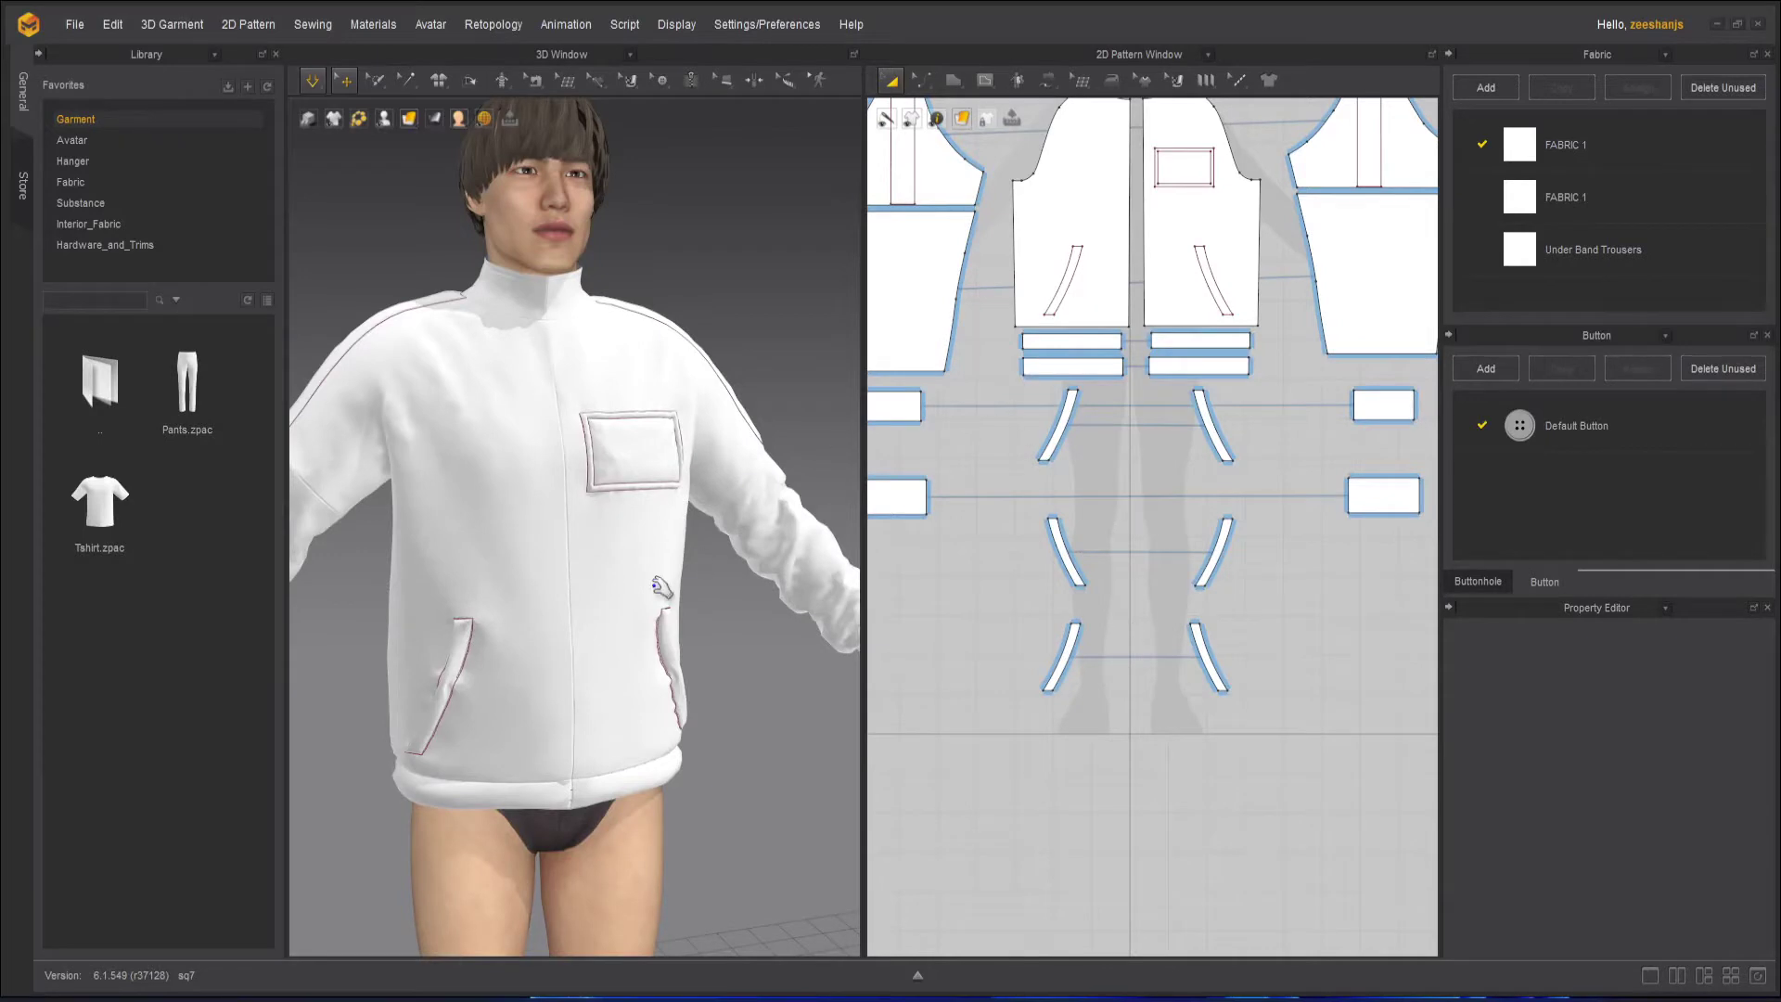
Stop the running garment simulation on the jacket
mouse_move(808, 665)
right_down()
mouse_move(727, 666)
mouse_move(805, 666)
right_up()
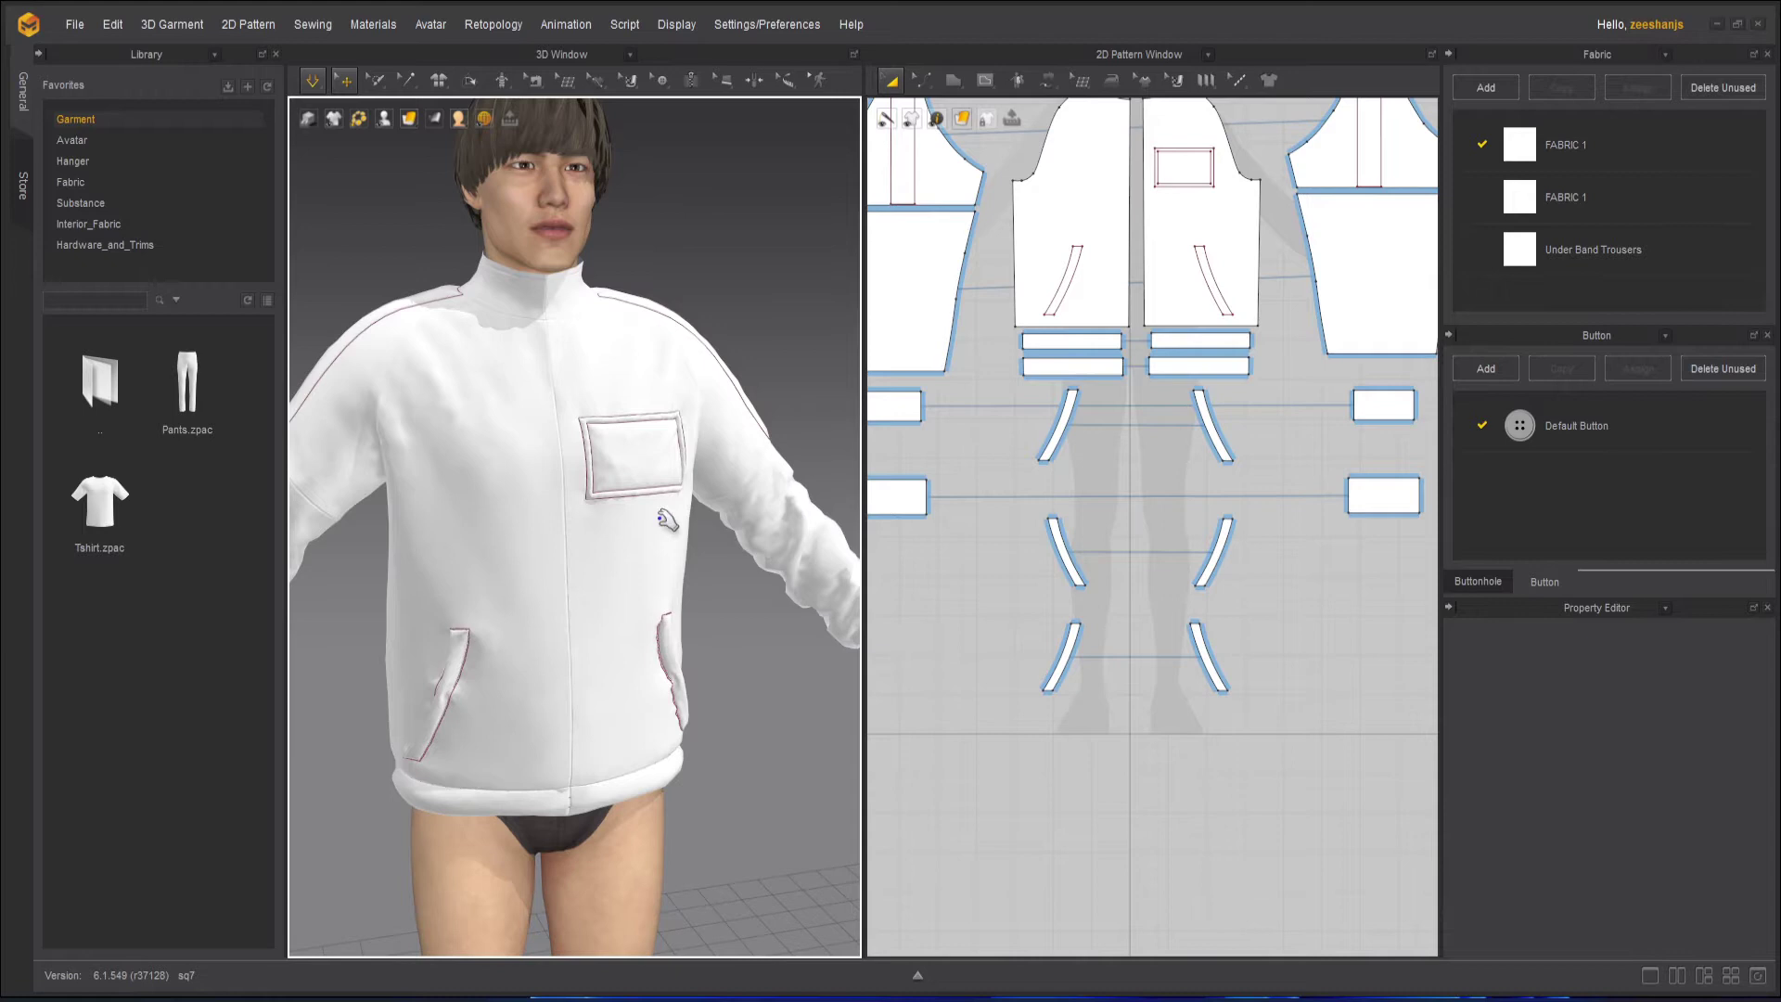
right_drag(669, 522, 633, 686)
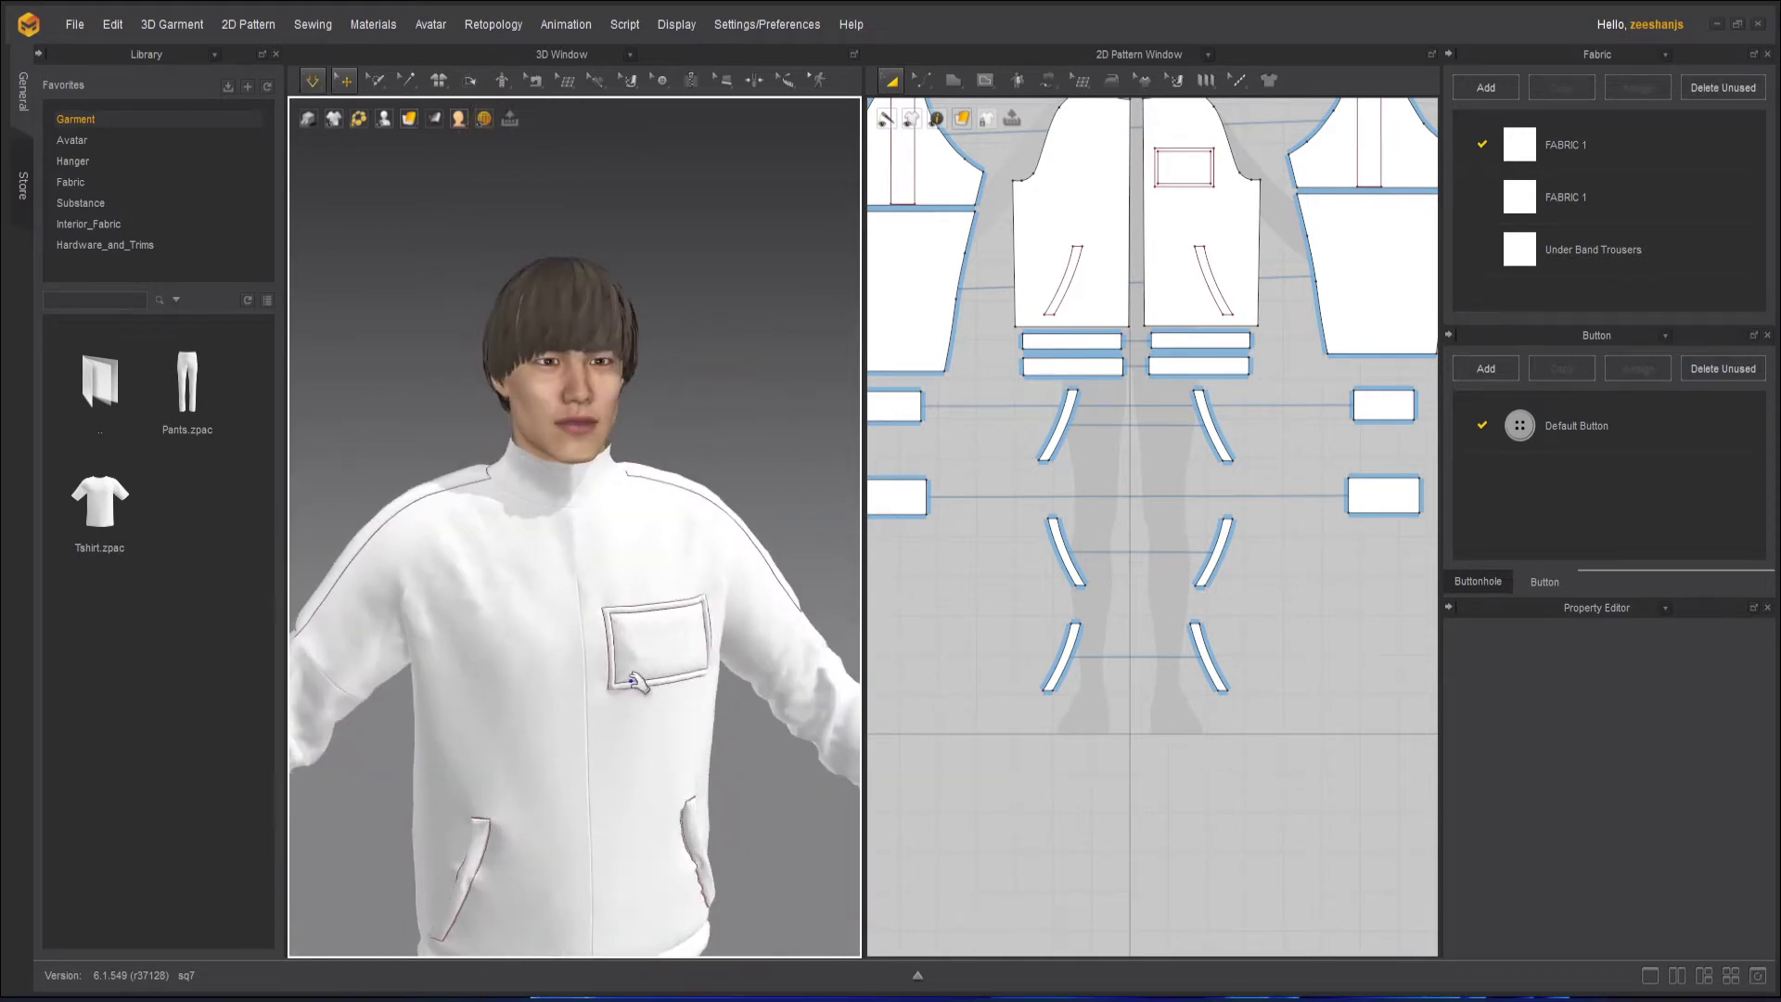
middle_drag(633, 686, 653, 564)
right_drag(653, 564, 642, 561)
scroll(642, 561, down, 5)
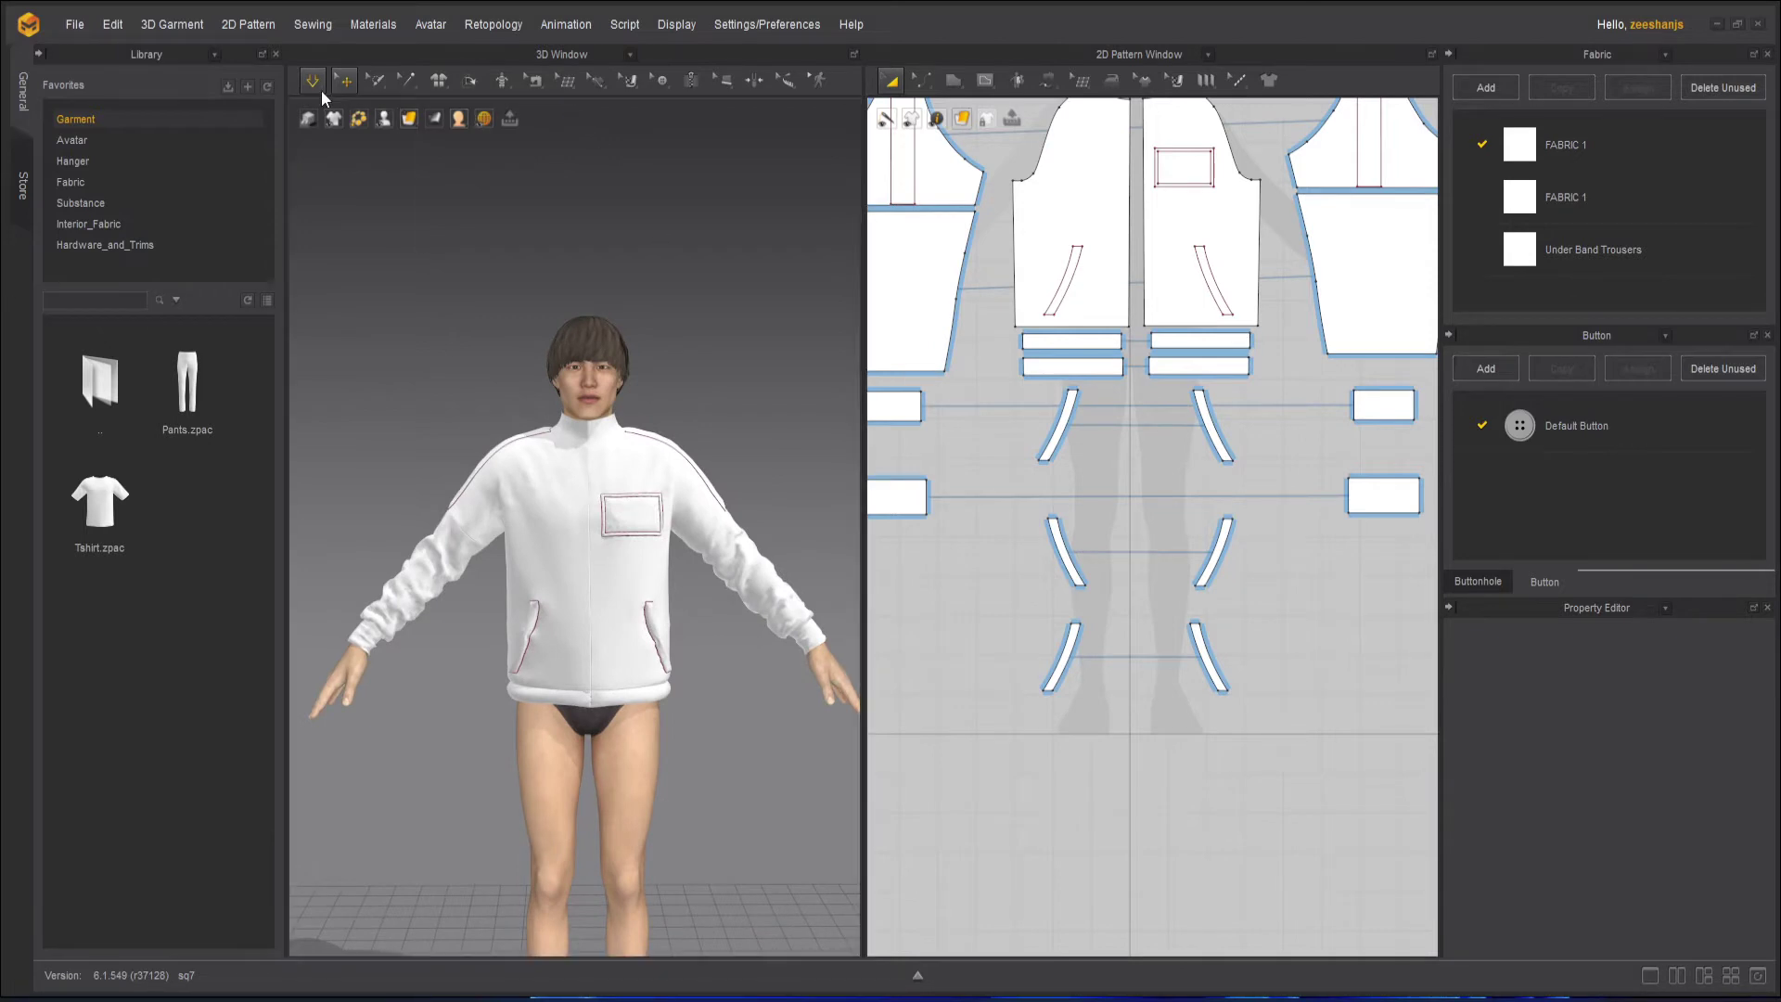
click(317, 85)
Delete the seams joining the short ends of the jacket collar and of the narrow strip above it
scroll(981, 461, down, 3)
middle_drag(1053, 489, 1086, 571)
scroll(1139, 558, down, 1)
middle_drag(1116, 352, 1190, 512)
scroll(1151, 459, up, 2)
scroll(1150, 460, down, 1)
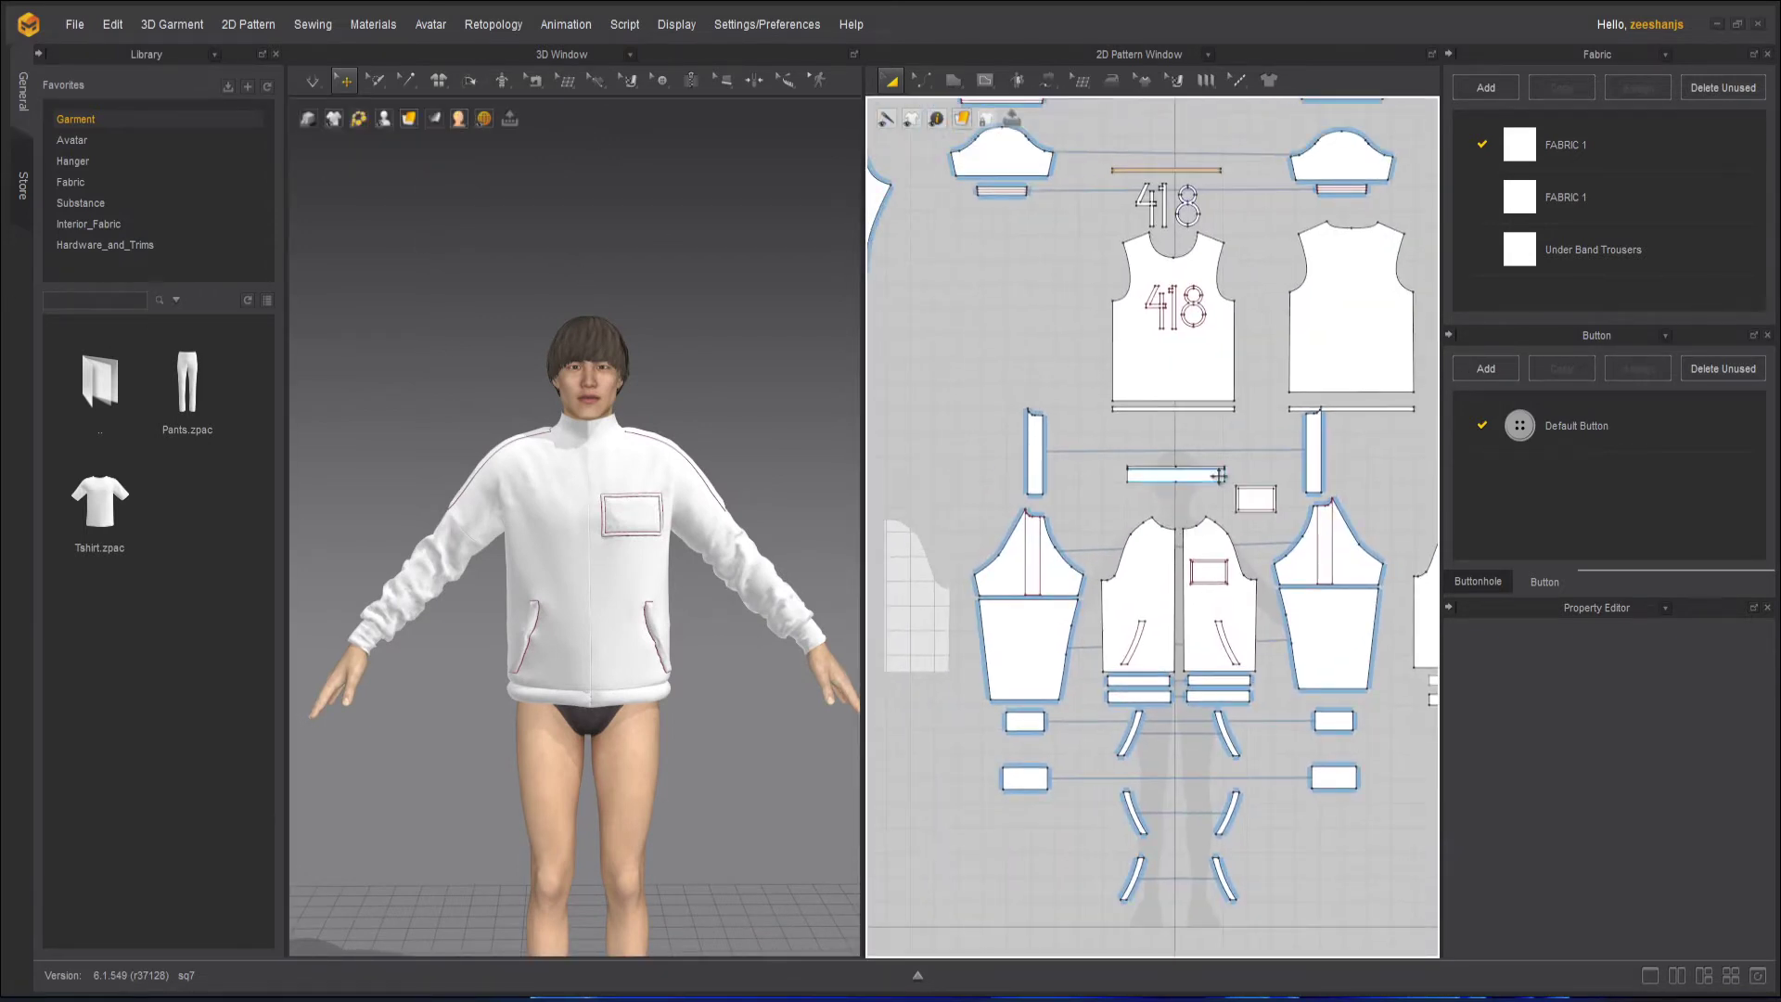
scroll(1253, 497, down, 1)
middle_drag(1336, 485, 1212, 494)
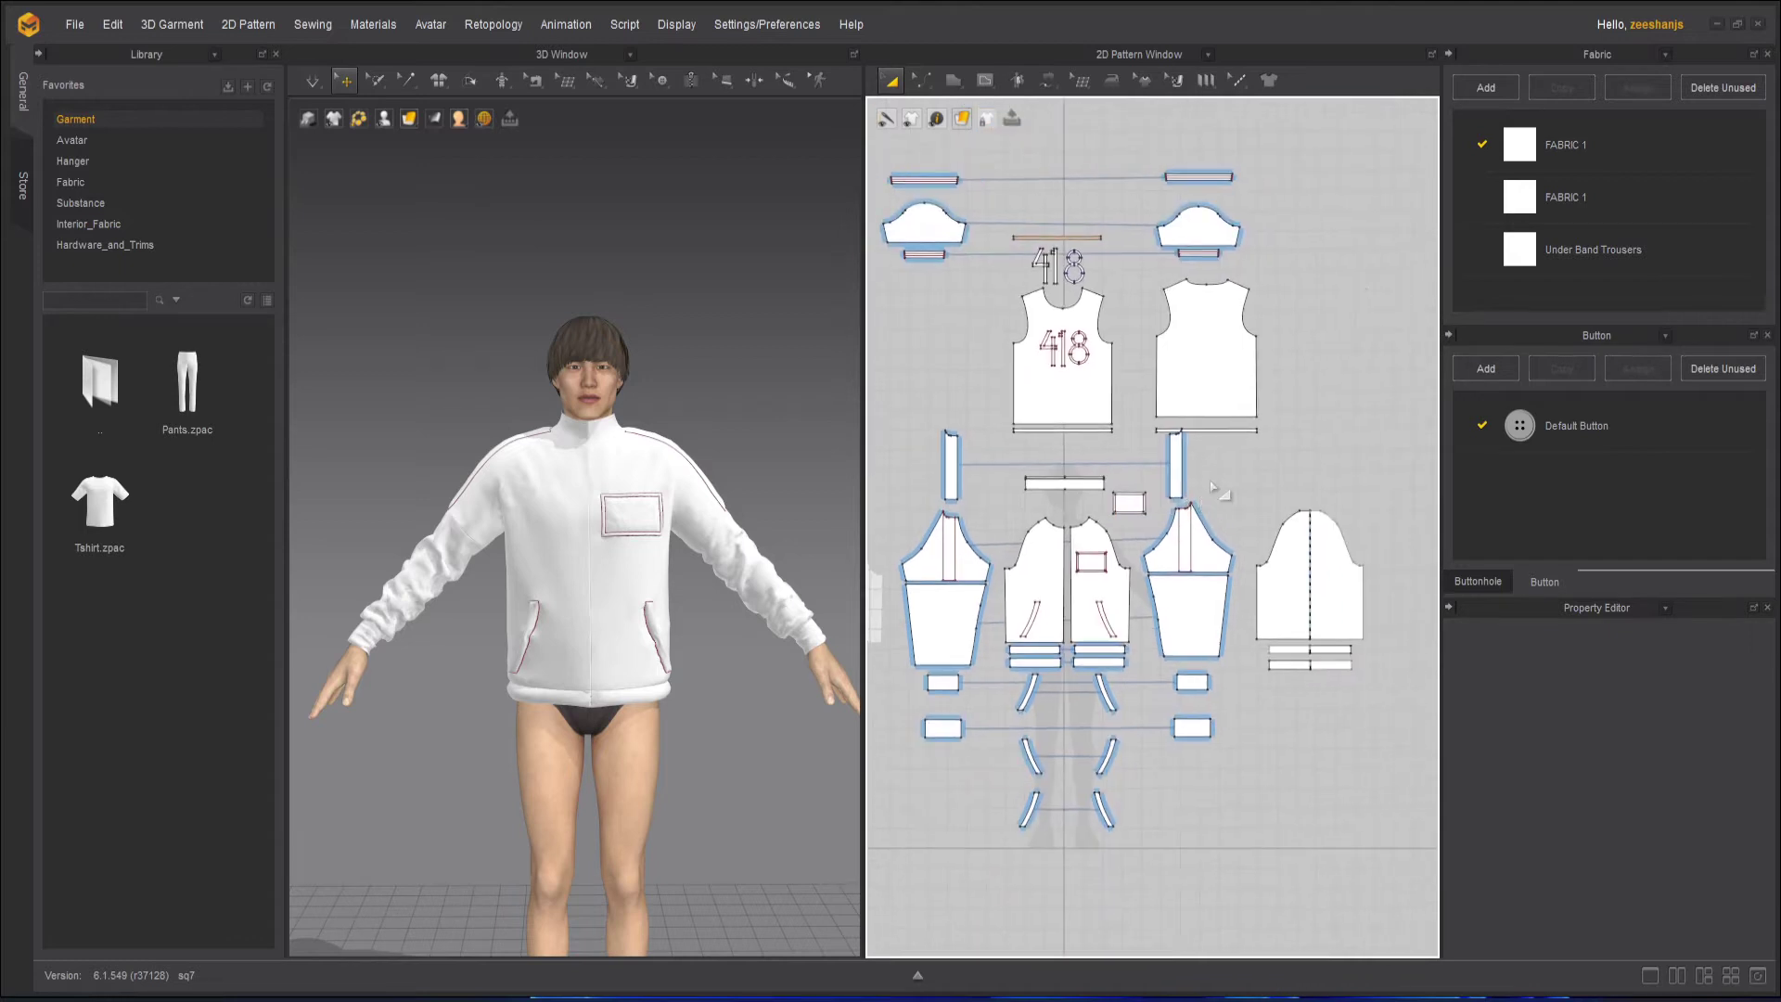
scroll(1213, 488, up, 3)
scroll(1158, 559, down, 1)
scroll(981, 508, up, 5)
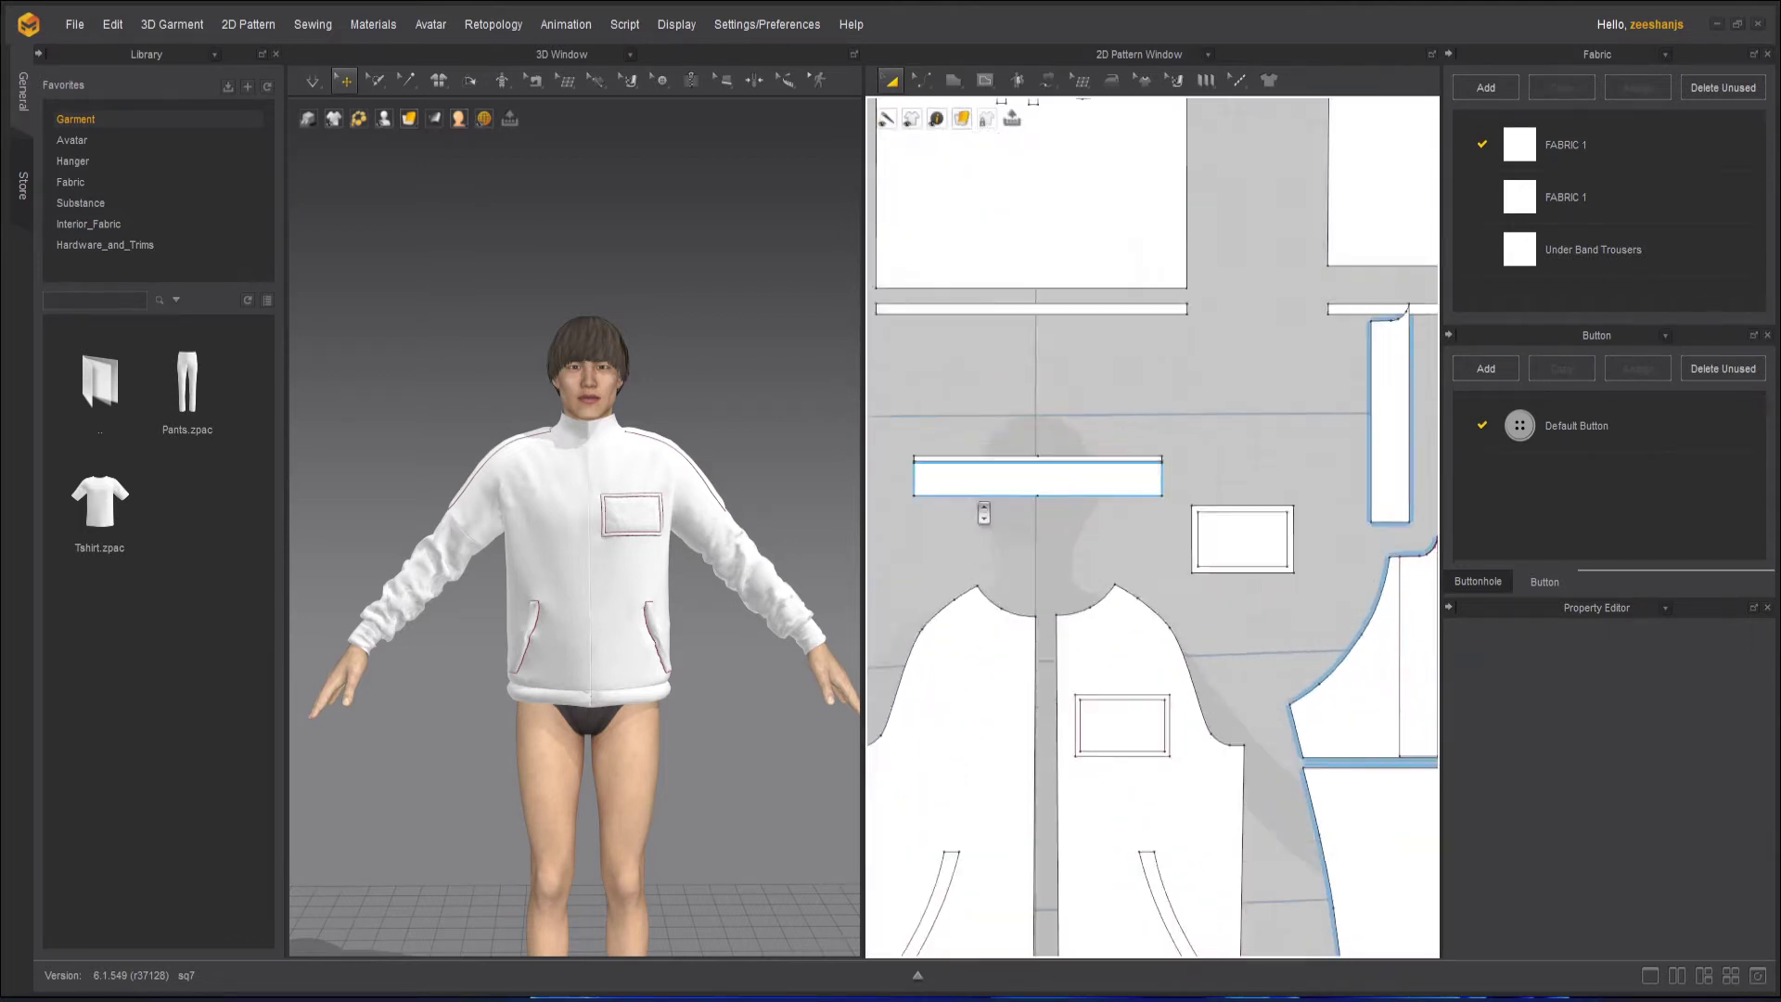
click(1029, 475)
scroll(998, 552, up, 5)
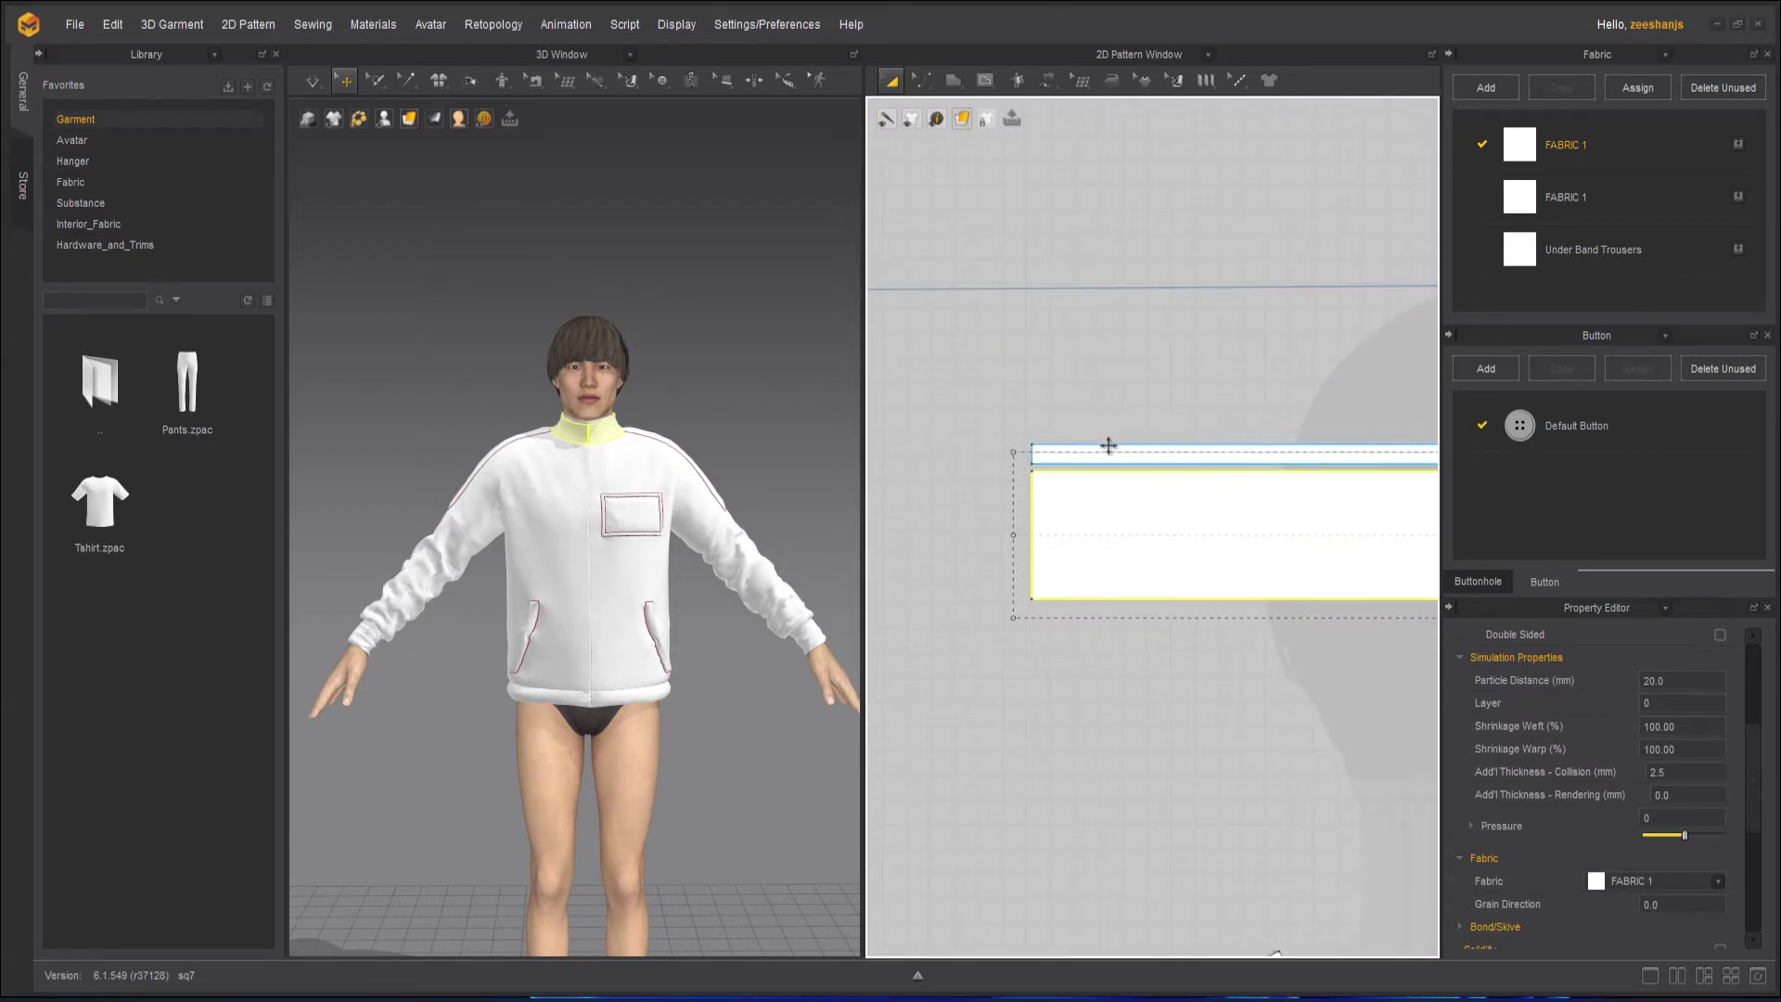
scroll(1110, 500, up, 1)
click(1050, 78)
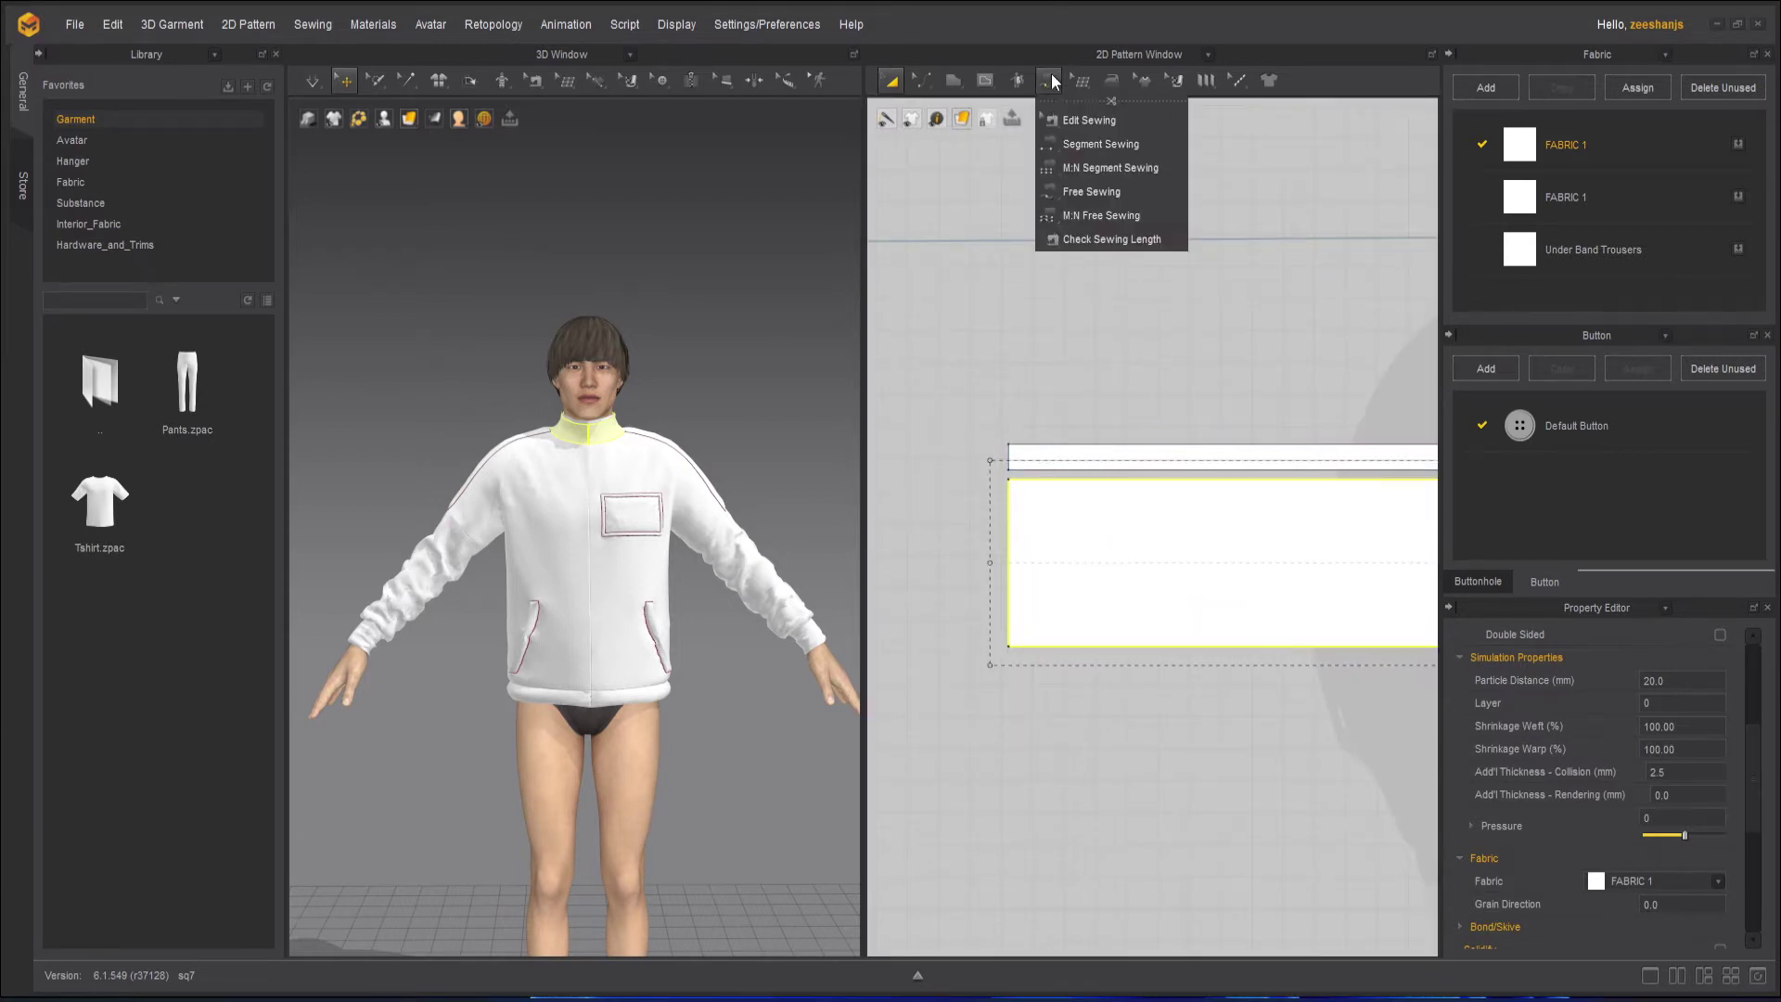
click(1008, 514)
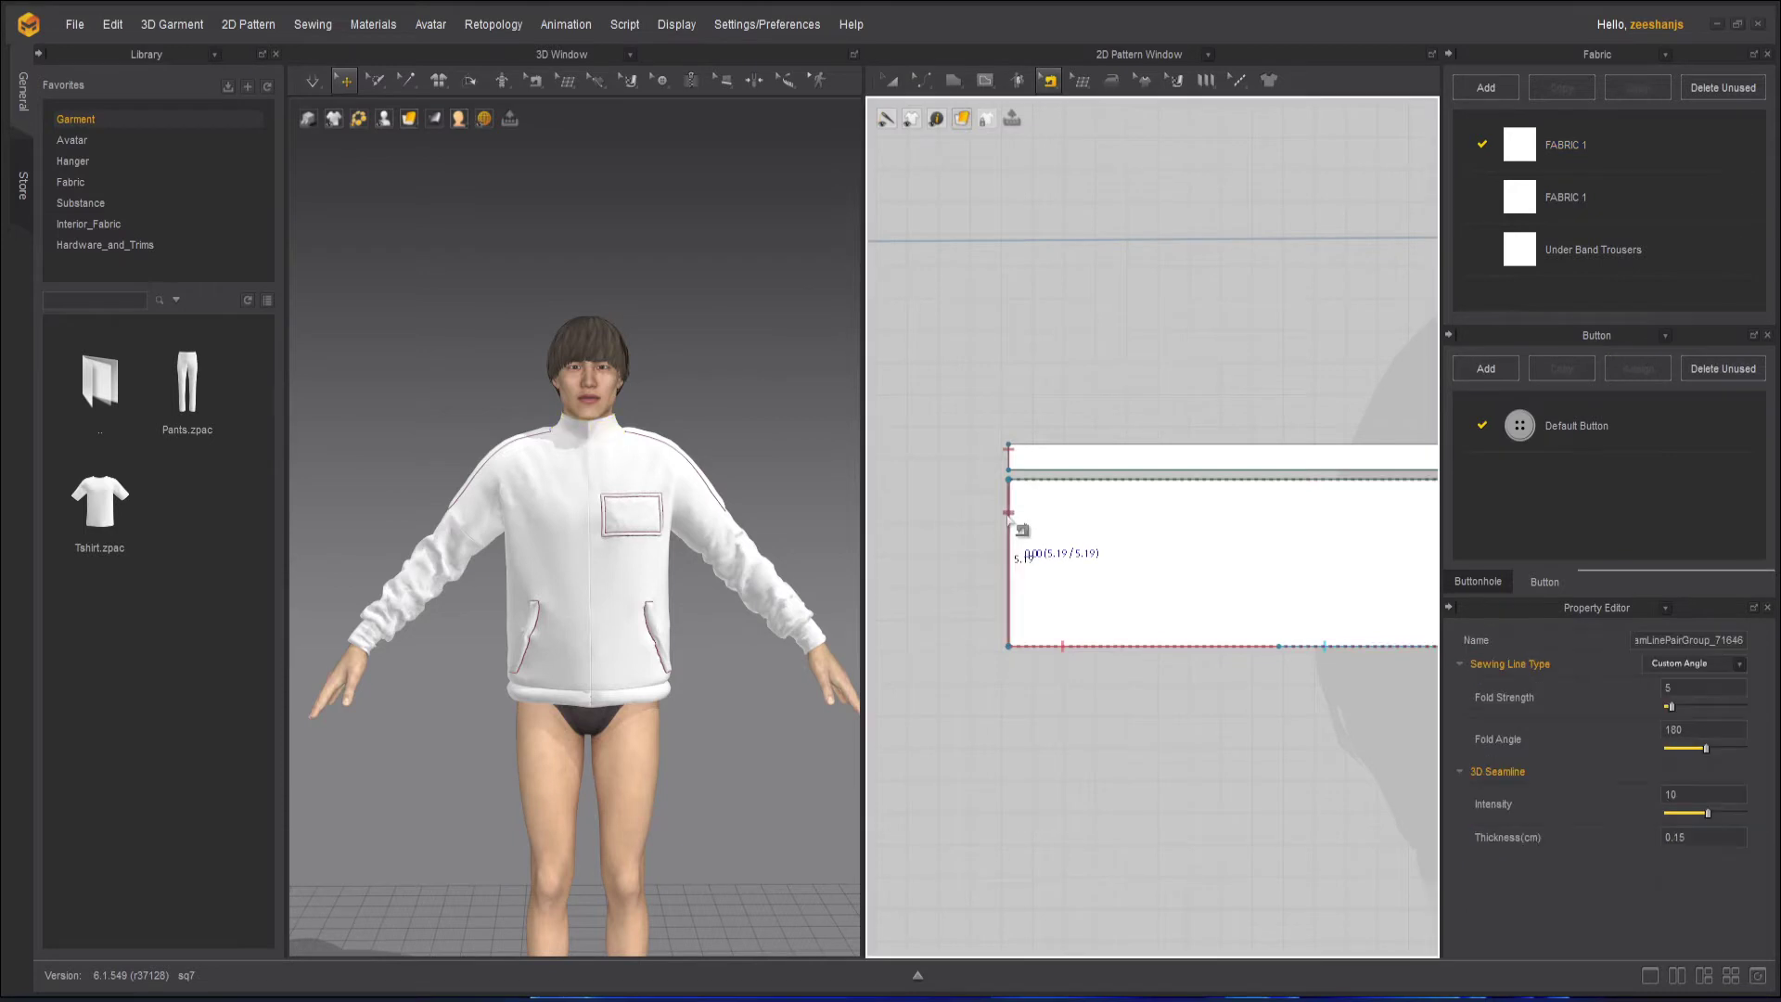
key(Delete)
click(1009, 453)
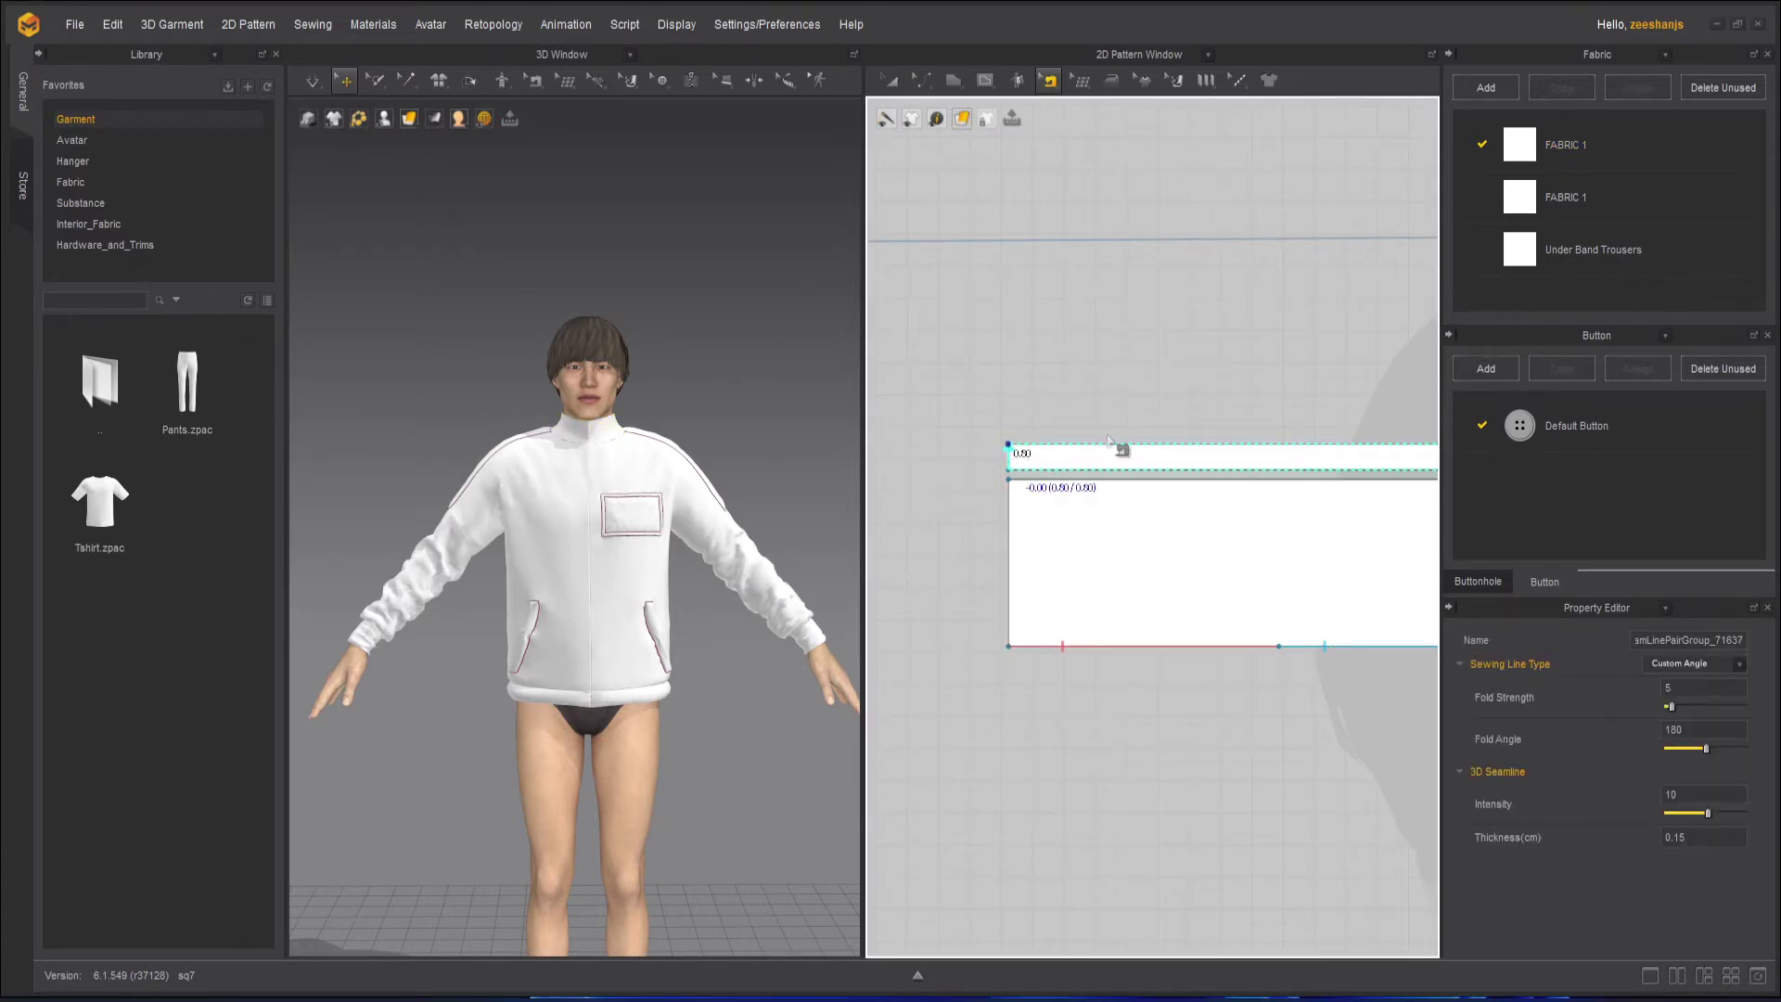
key(Delete)
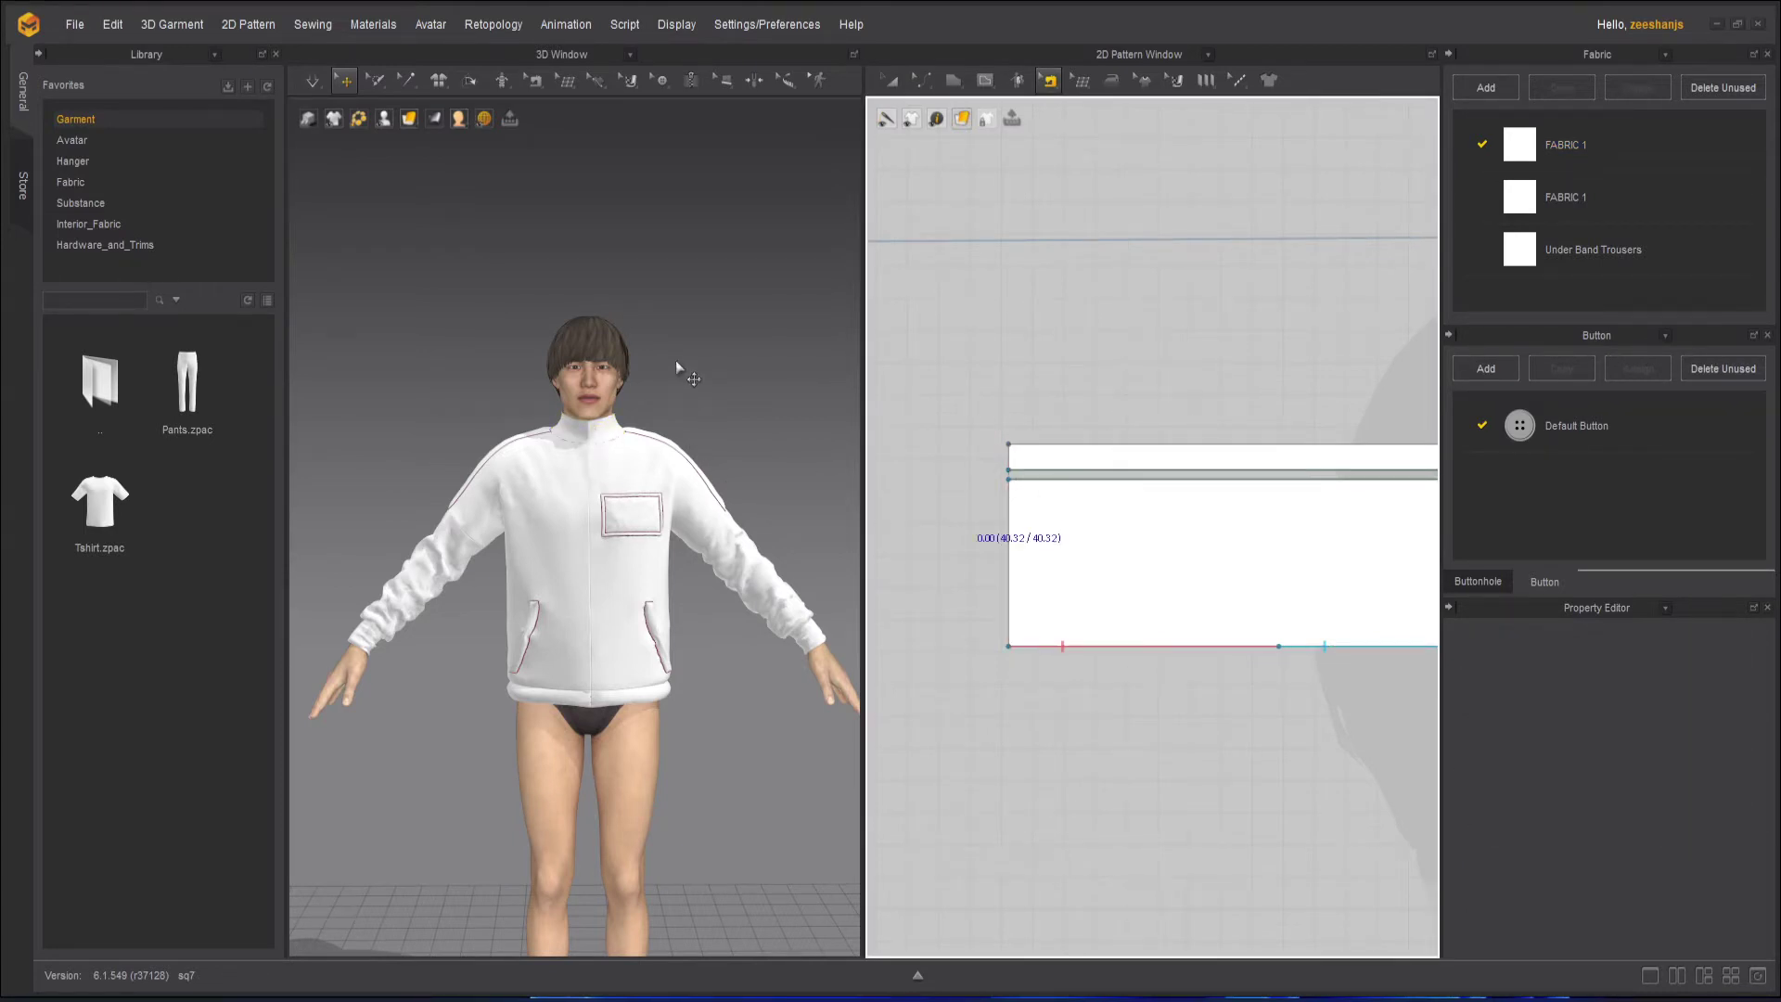
Delete the centre-front seam that joins the two front jacket panels
scroll(1096, 538, down, 5)
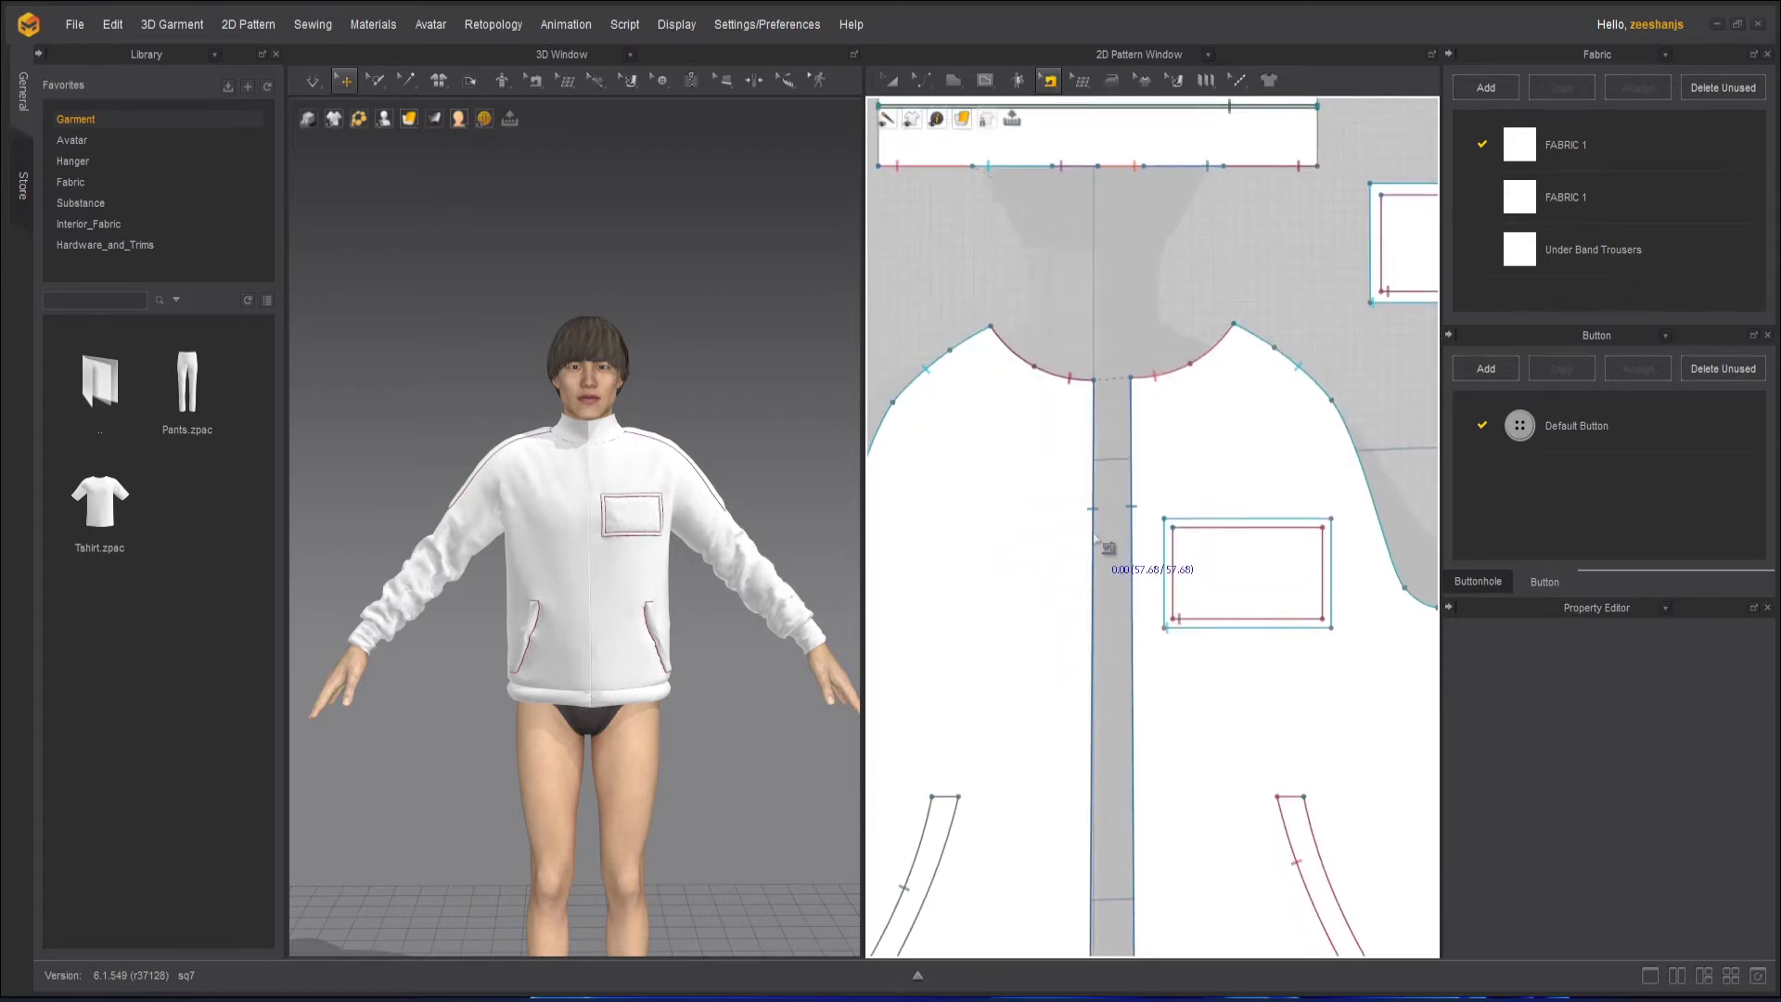
click(1093, 538)
scroll(1095, 540, down, 3)
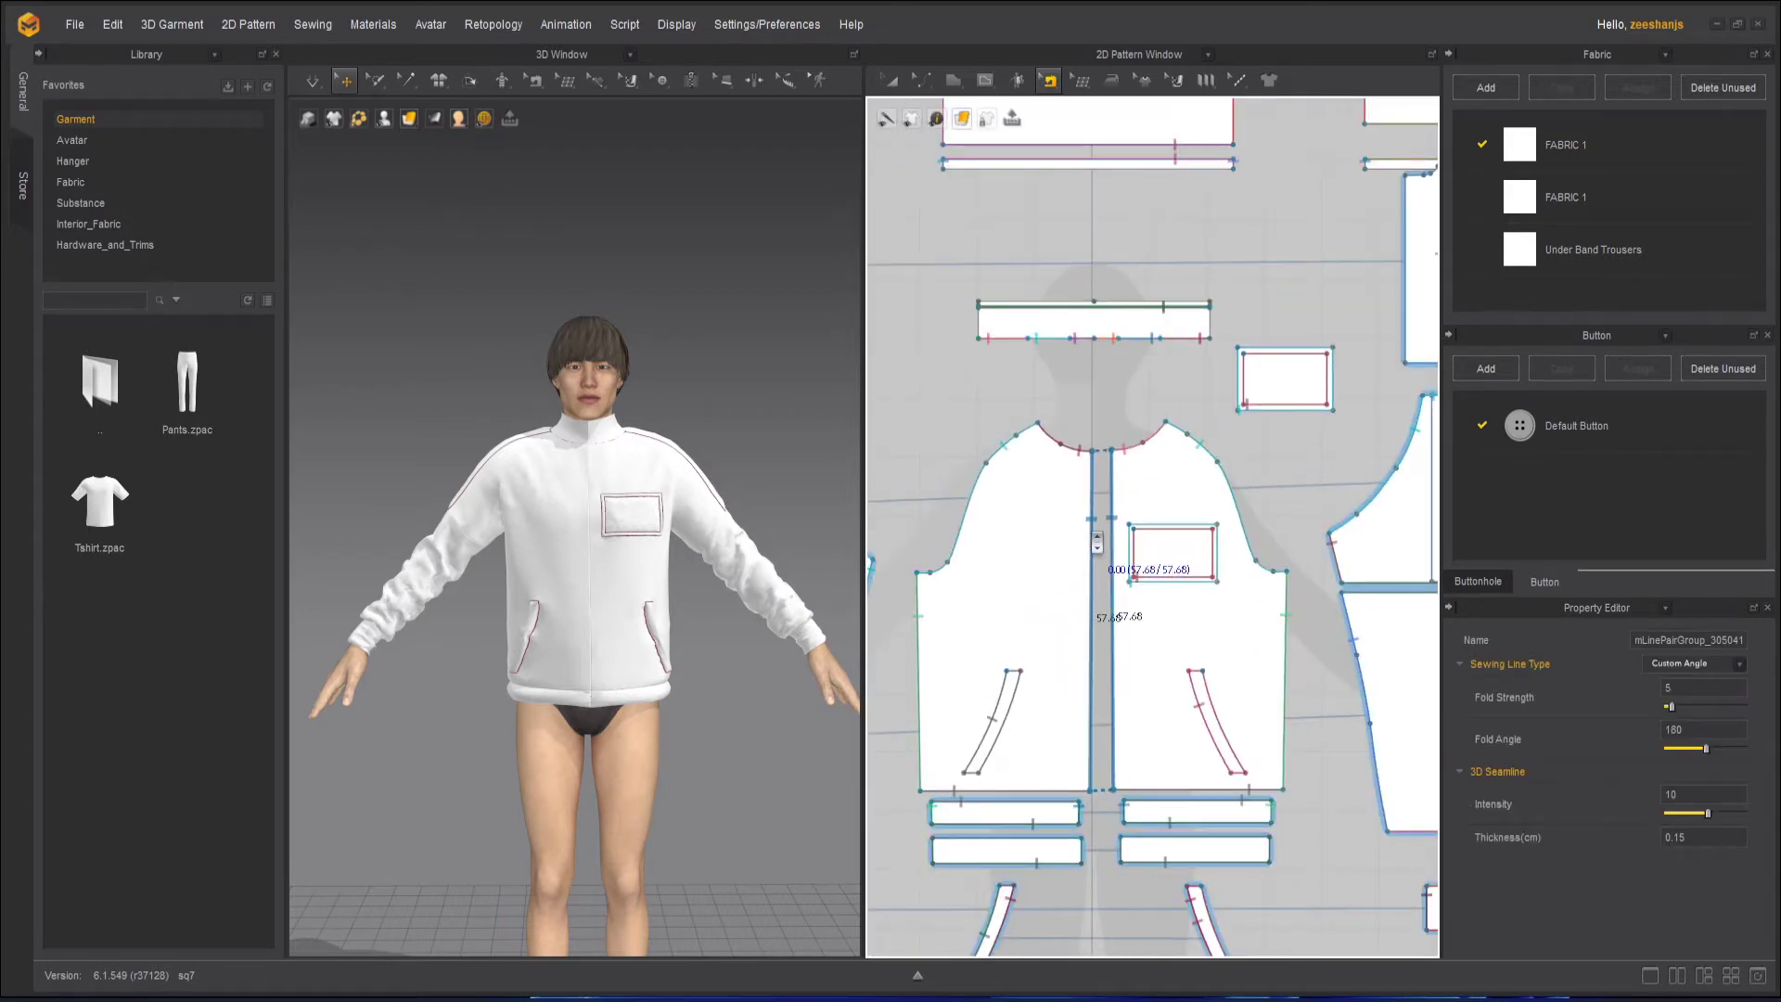
click(1109, 759)
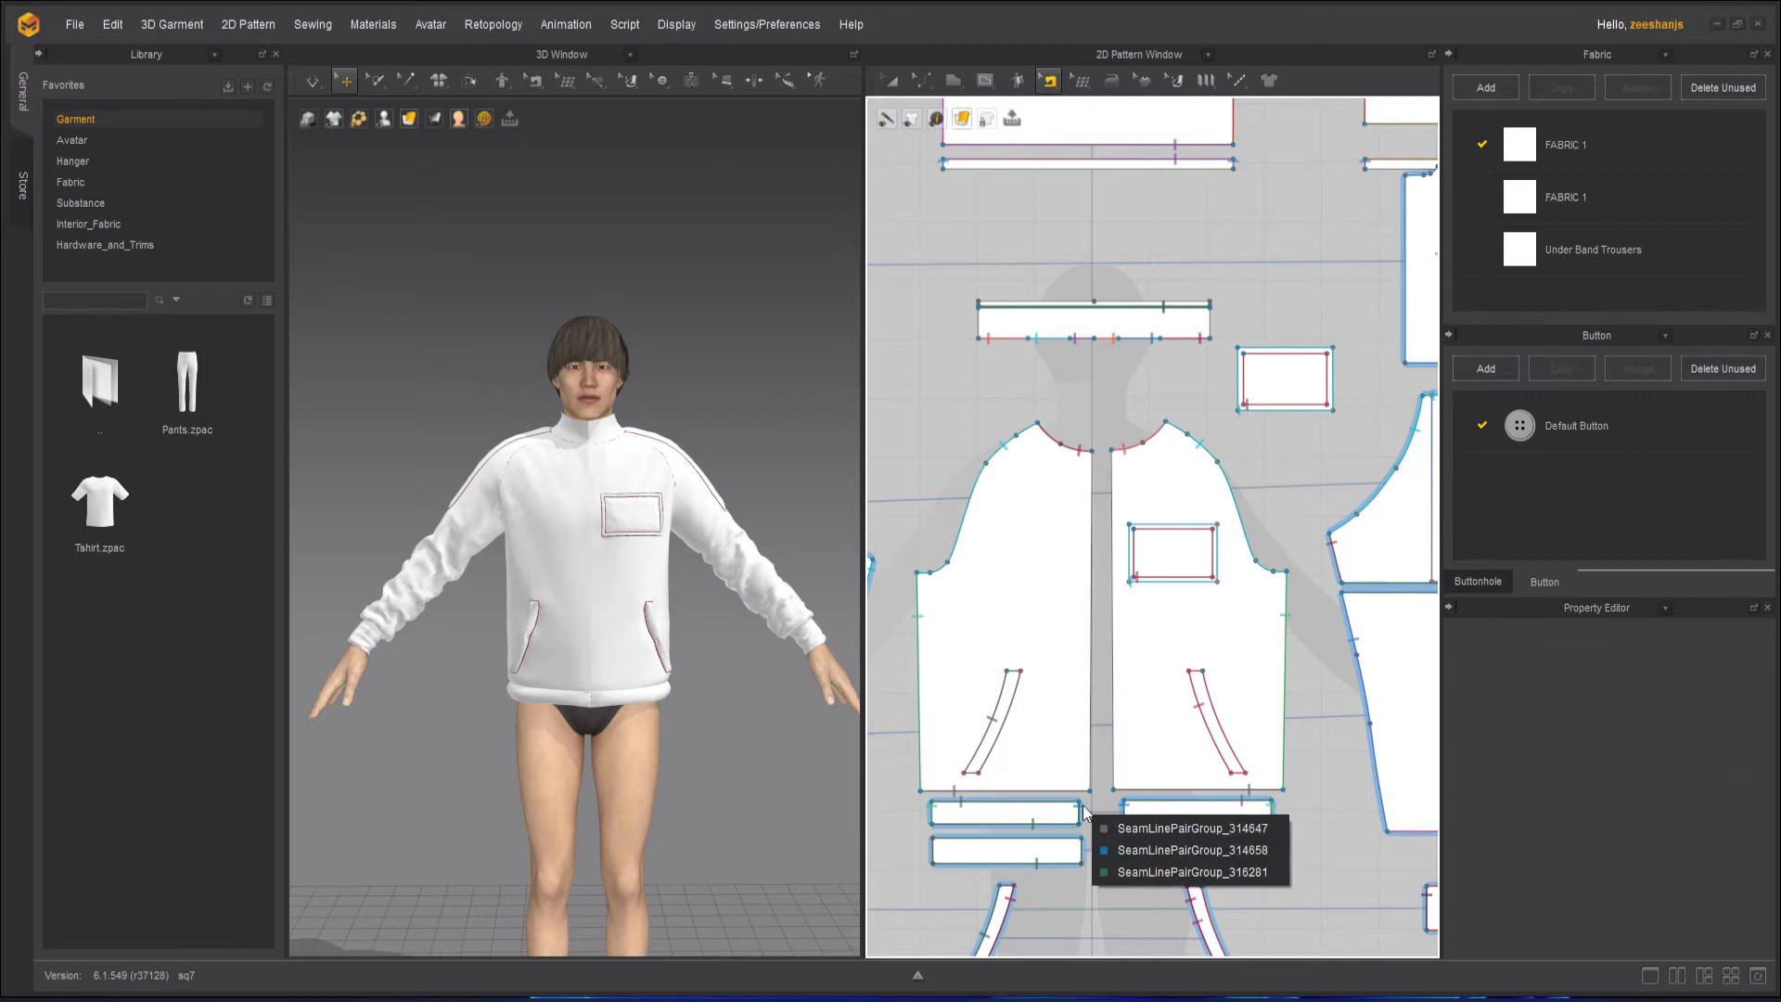
Delete the seam joining the centre-front ends of the hem bands below the front panels
click(1103, 850)
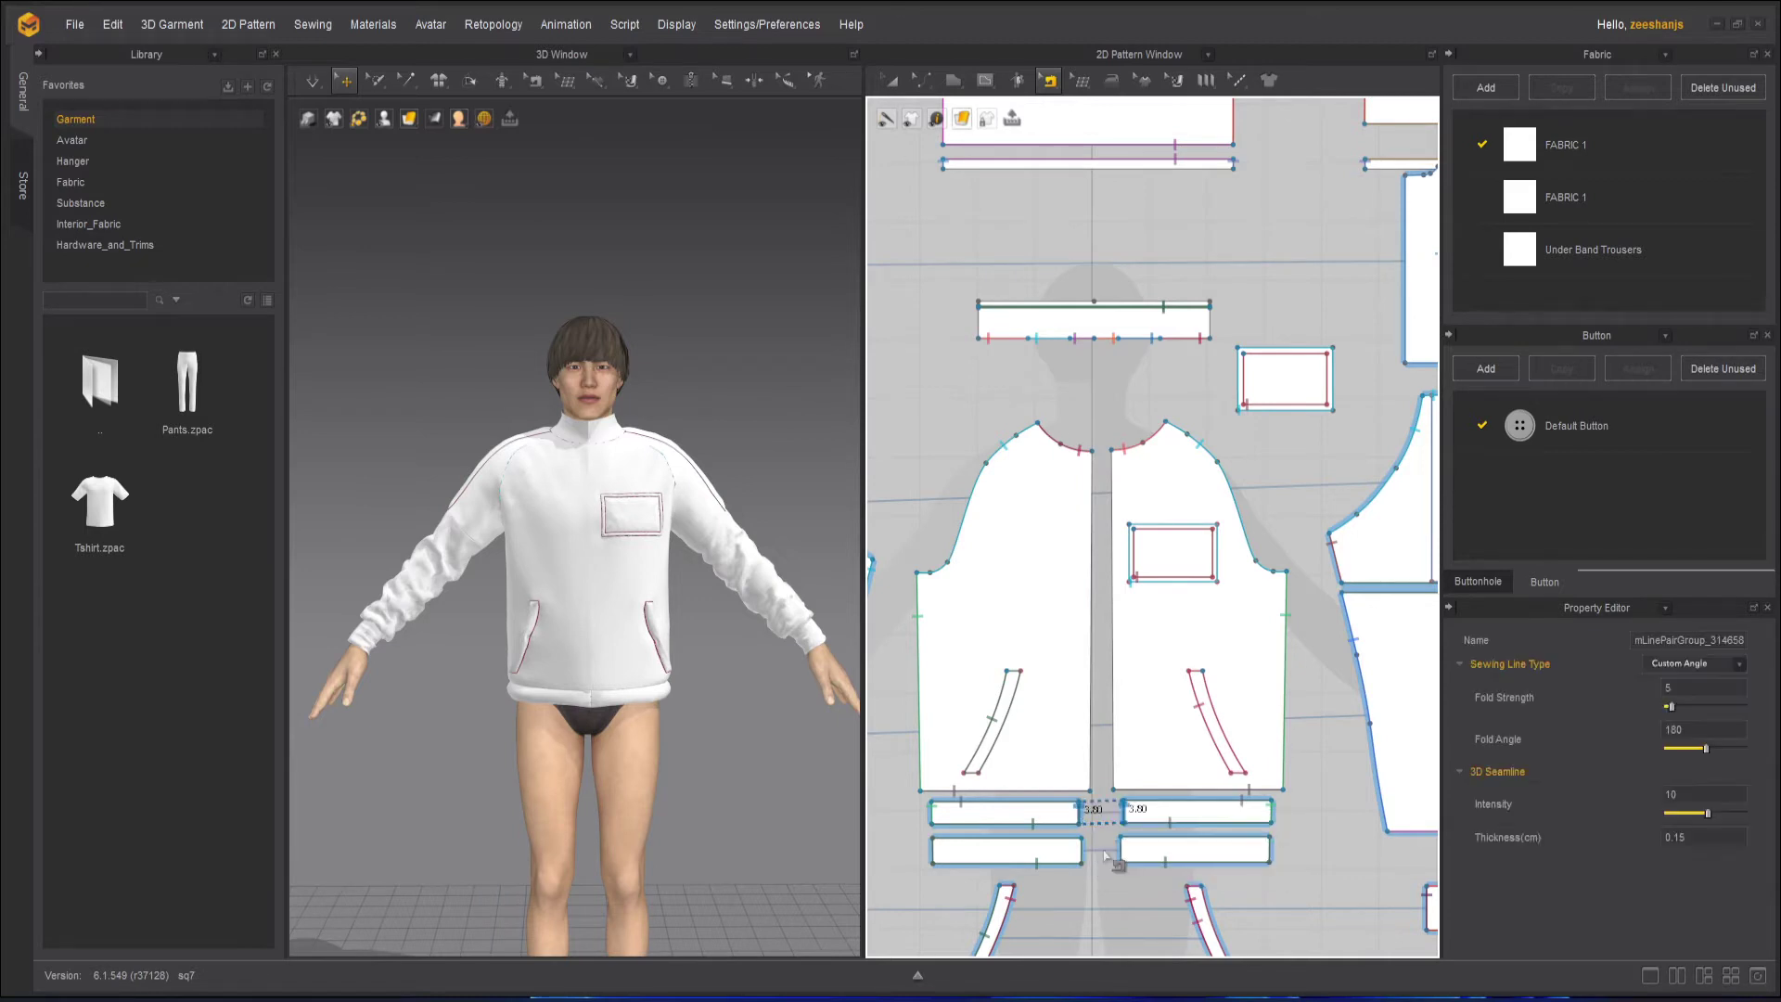
click(1100, 904)
scroll(1122, 749, up, 5)
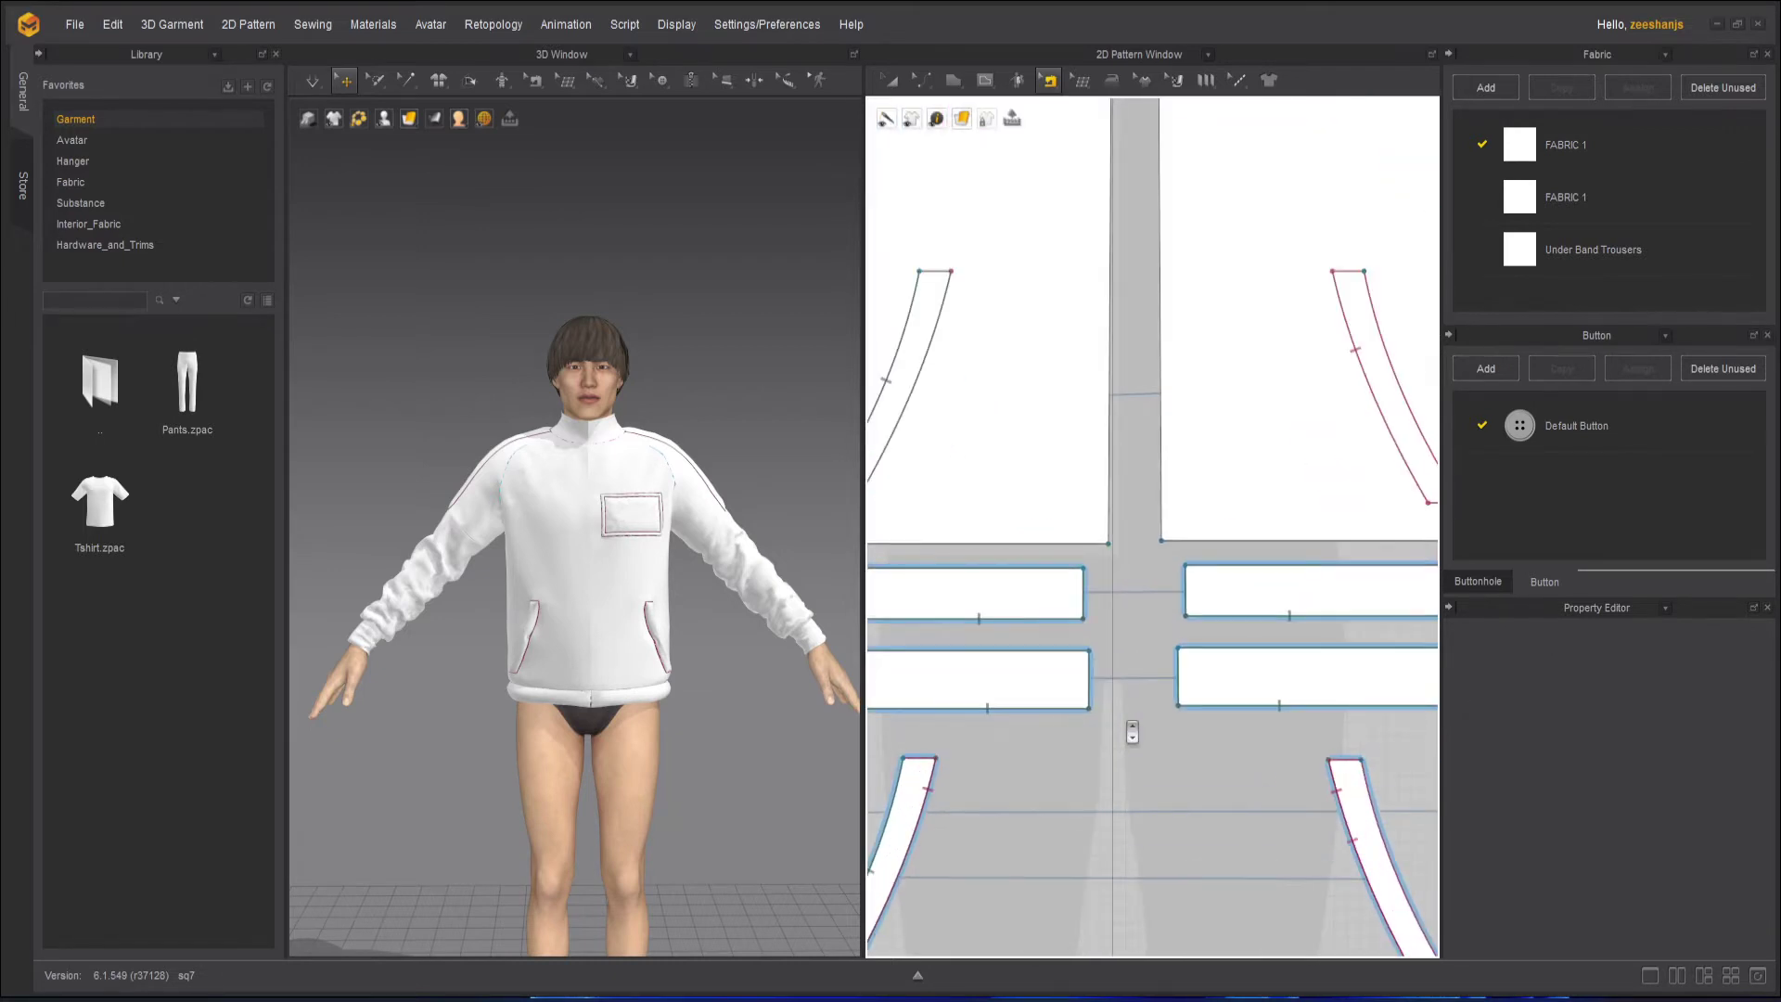
click(1092, 692)
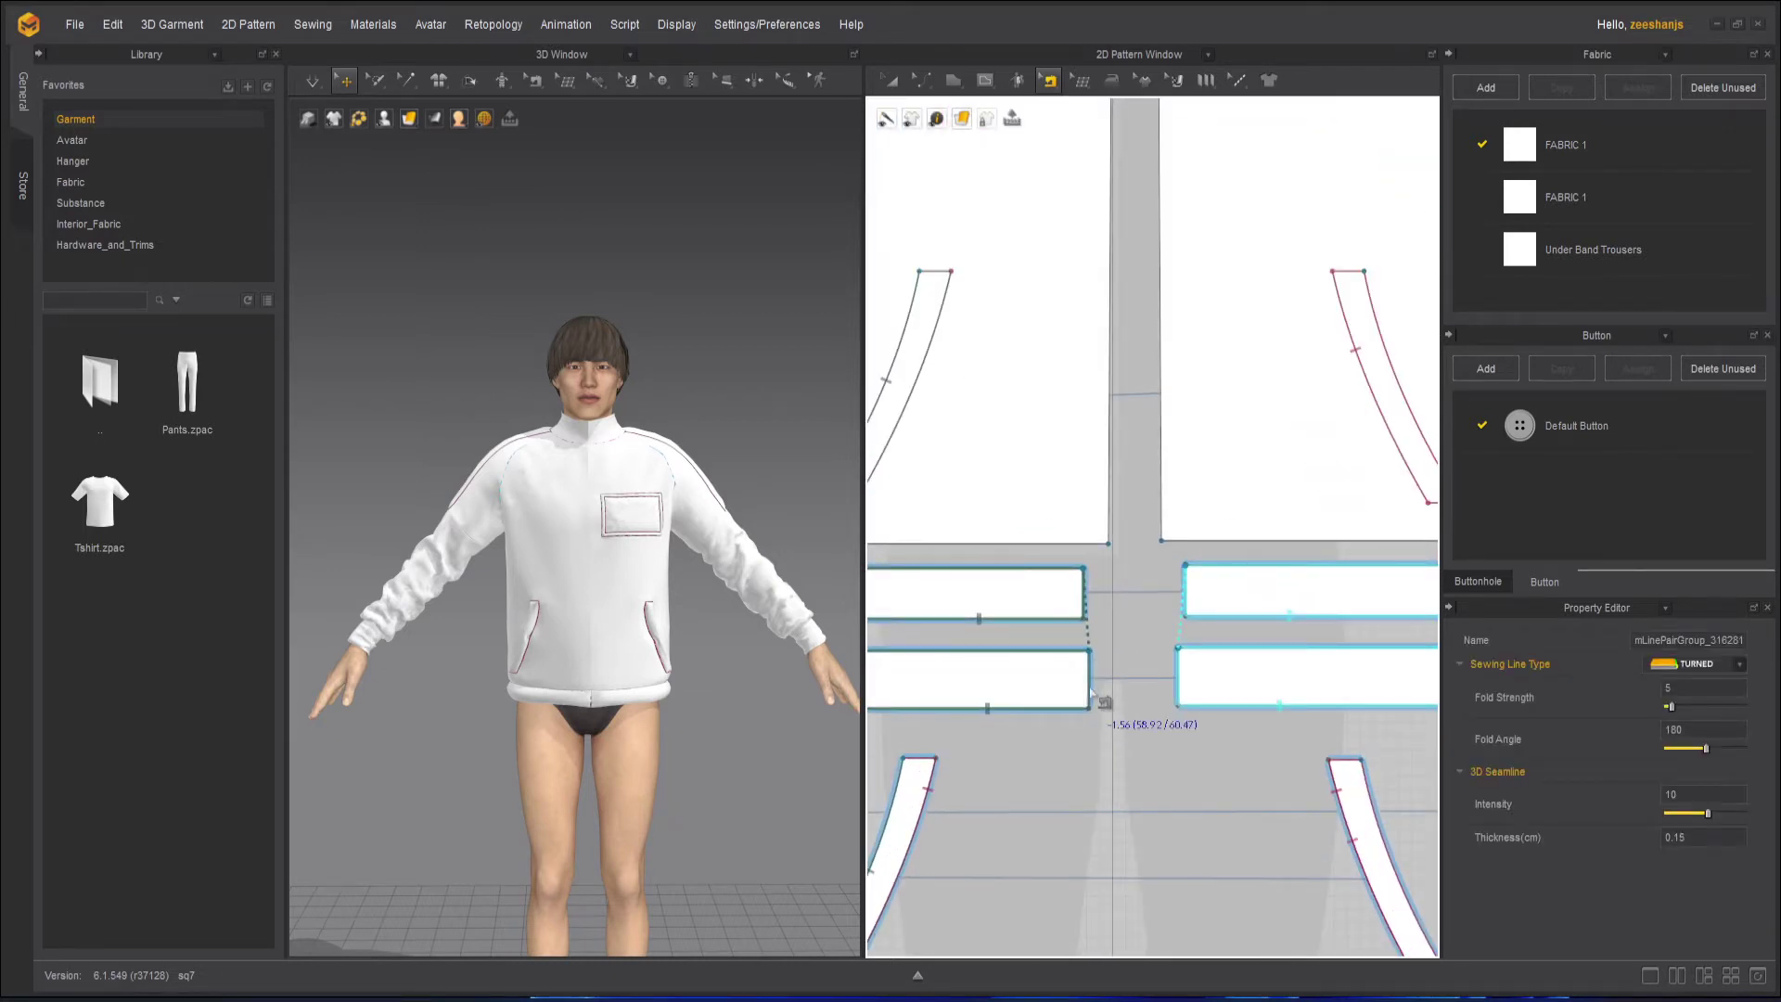
click(1153, 765)
Run the simulation so the unsewn jacket front falls open, and stop it once the cloth settles
scroll(677, 723, up, 5)
middle_drag(677, 723, 671, 657)
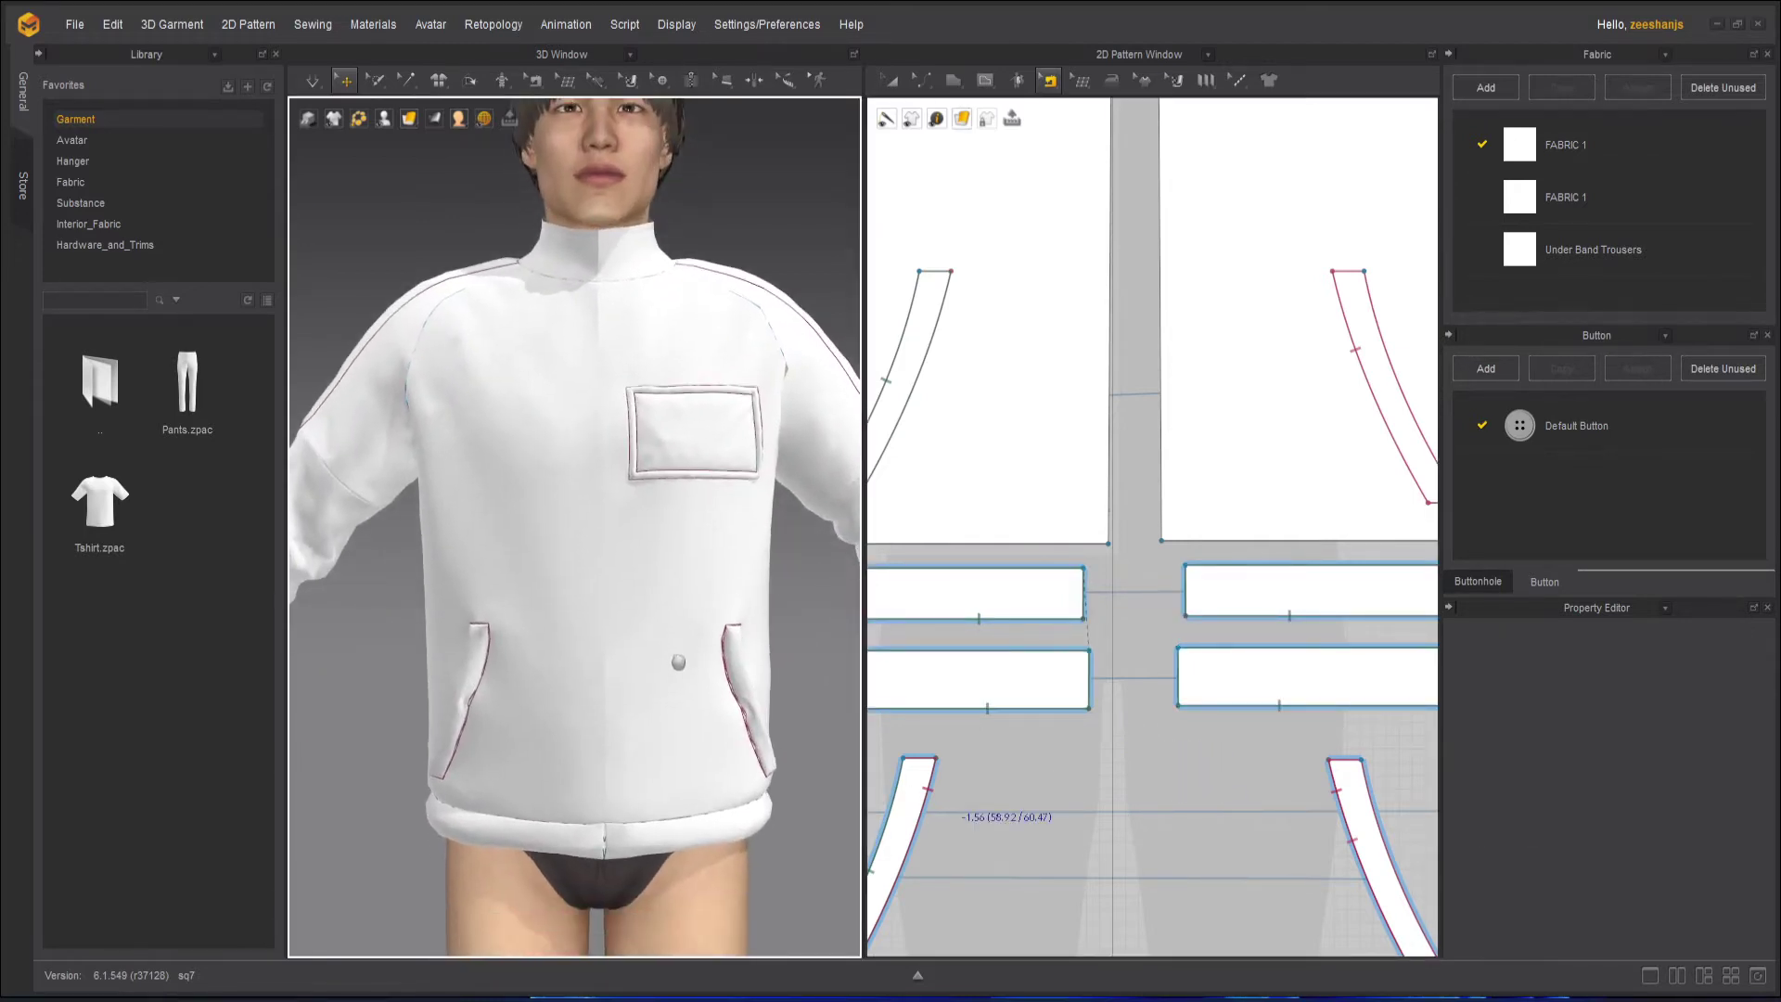
click(315, 78)
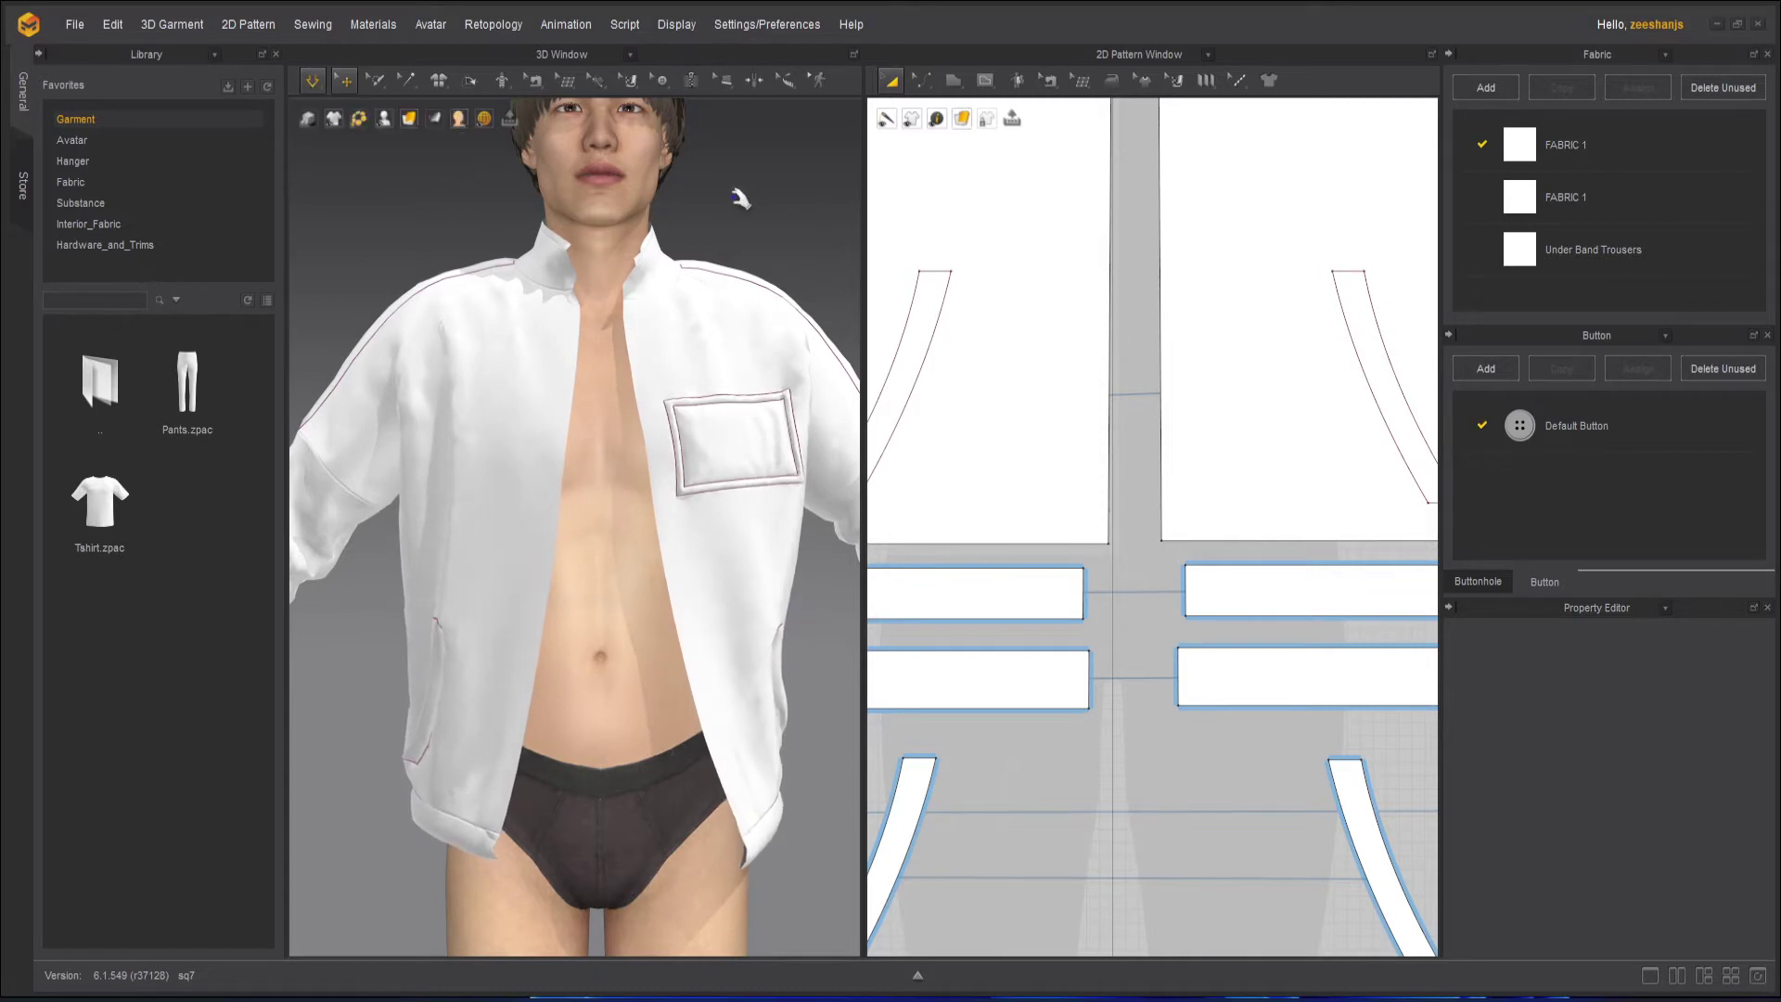
click(313, 81)
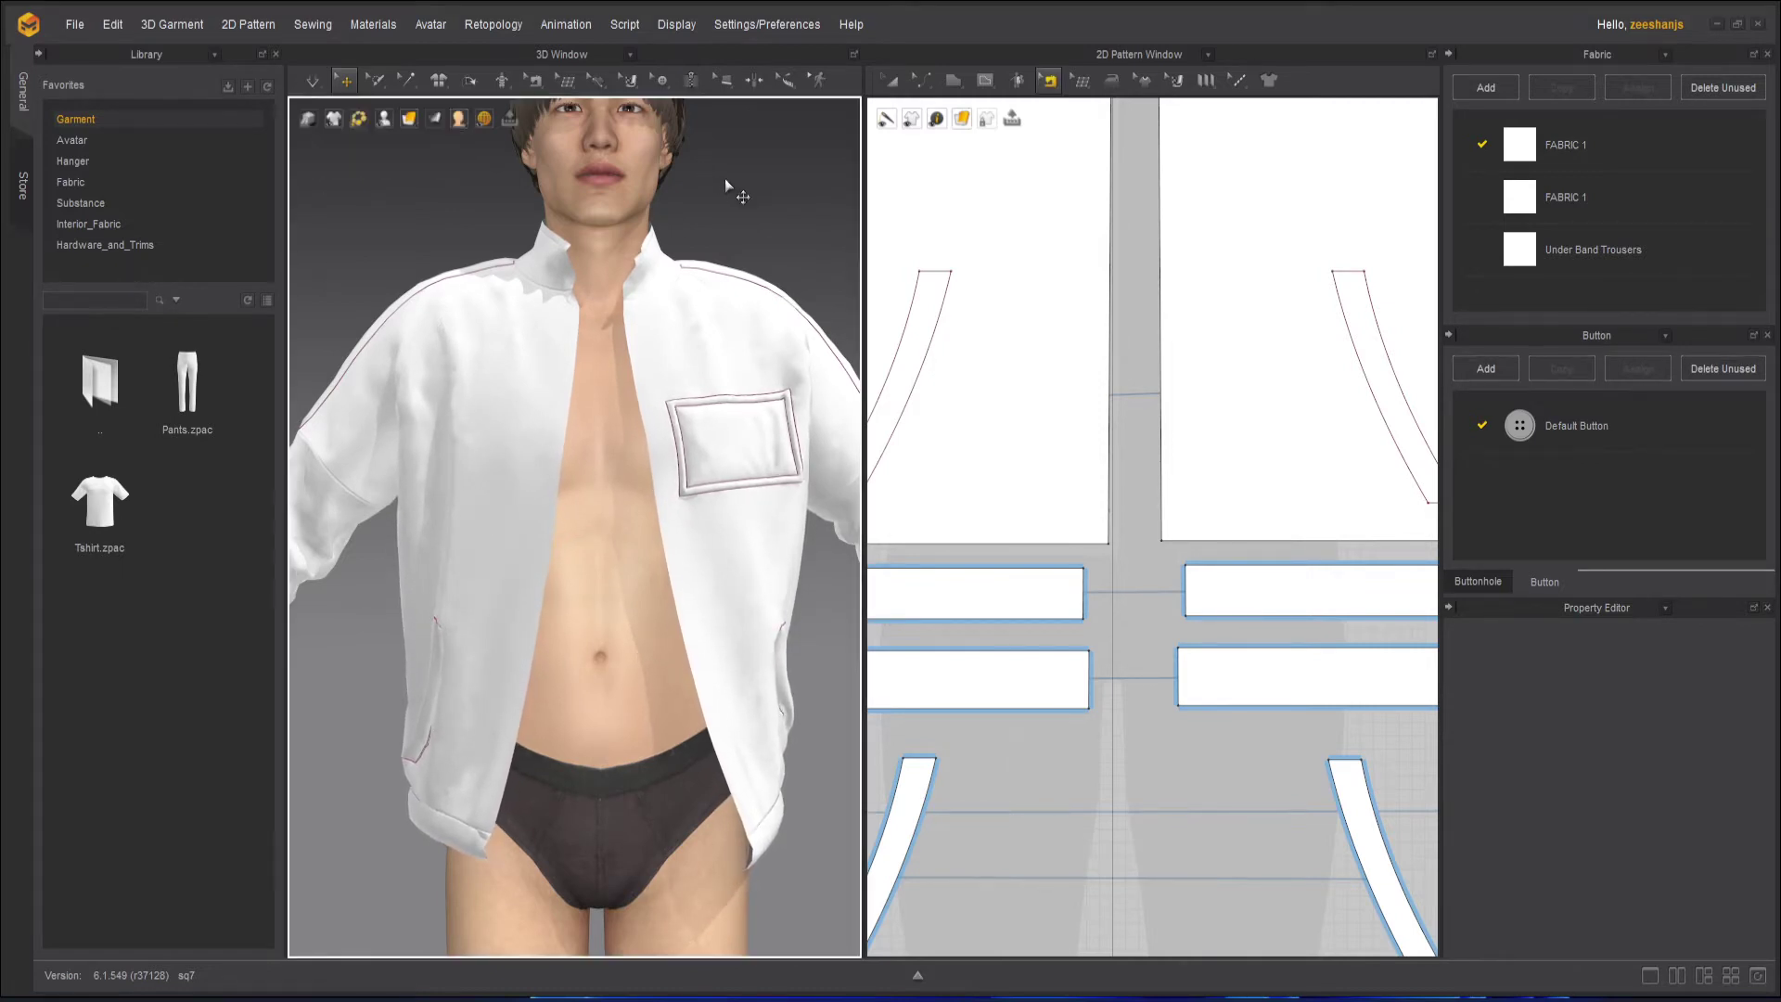
Draw the zipper's first side from the collar top down to the hem band, along the front panel without the chest pocket
scroll(638, 368, down, 3)
right_drag(638, 368, 564, 421)
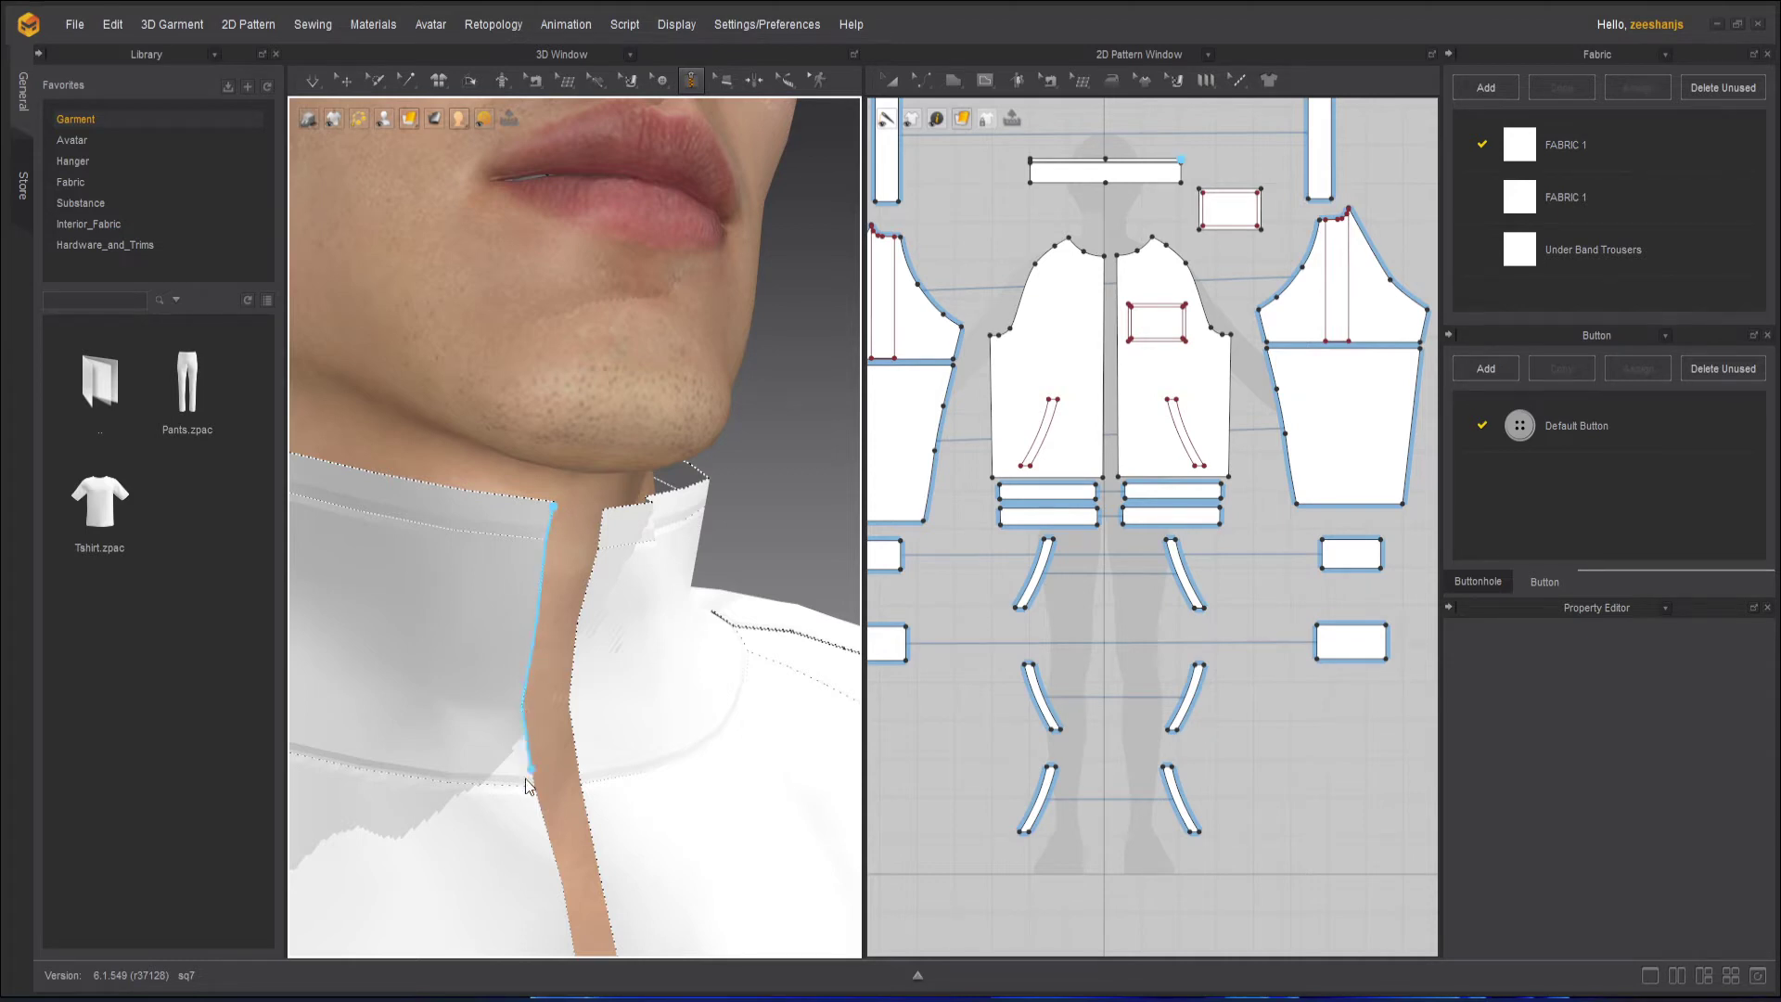
right_drag(547, 826, 666, 532)
middle_drag(676, 707, 582, 653)
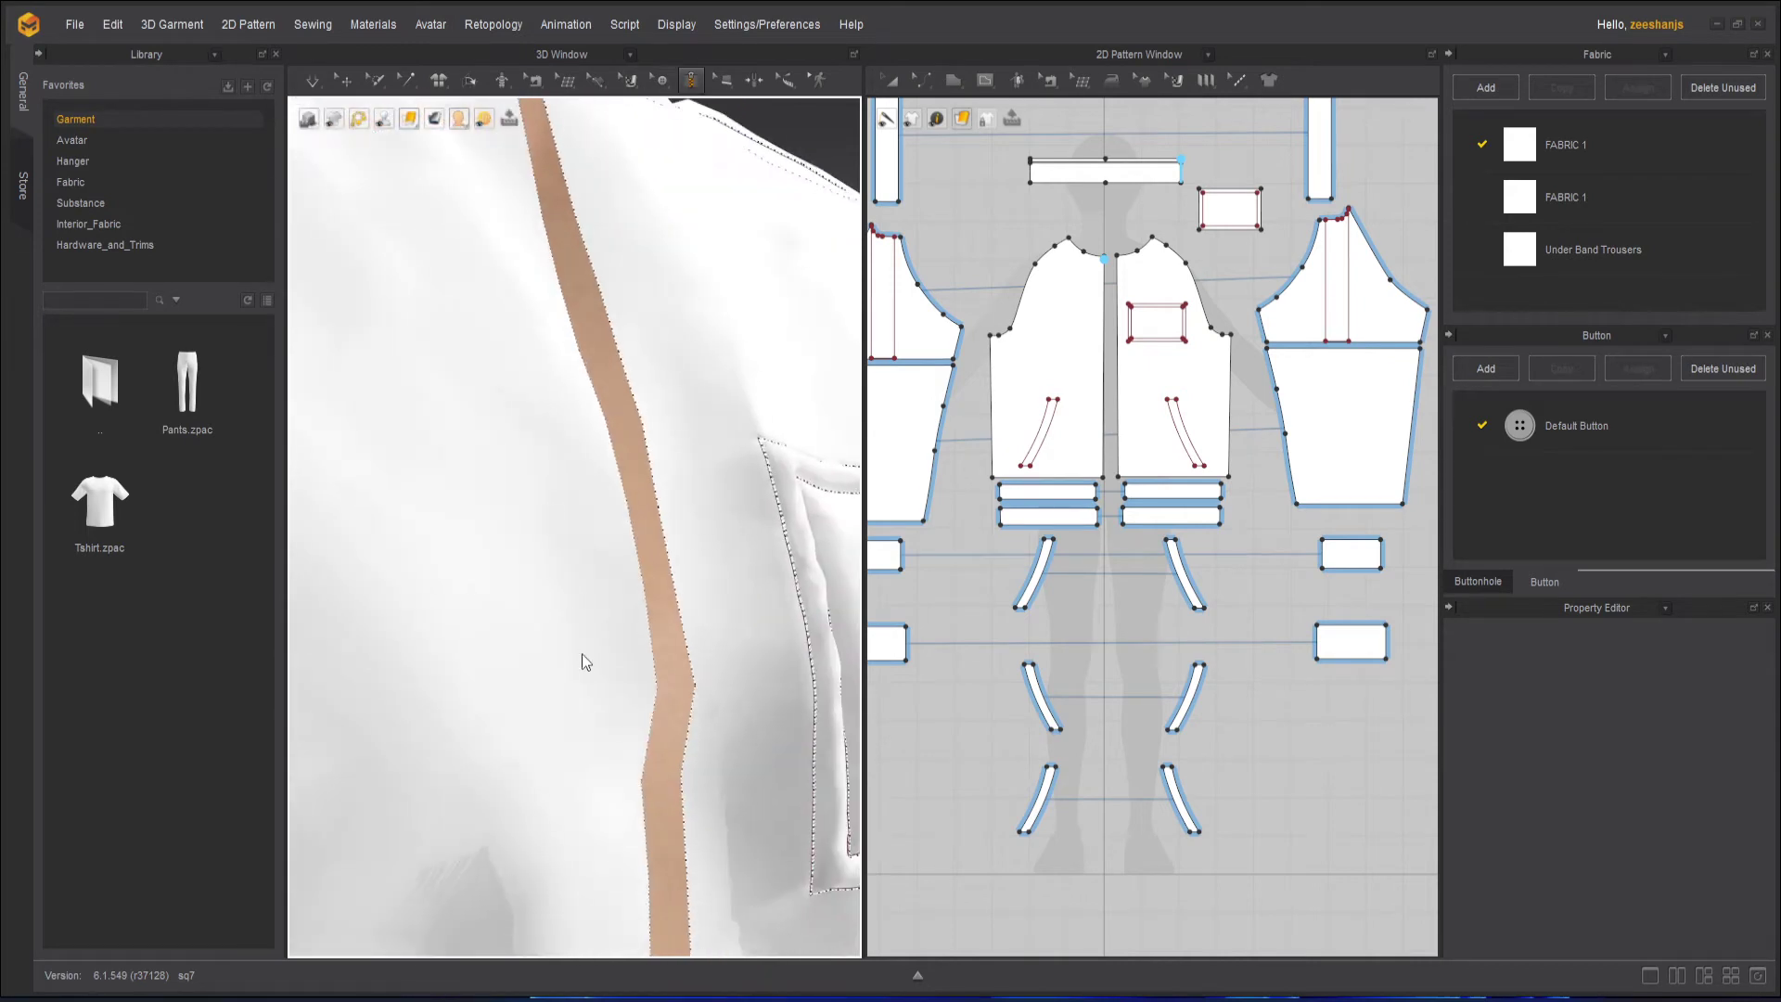
middle_drag(643, 769, 620, 521)
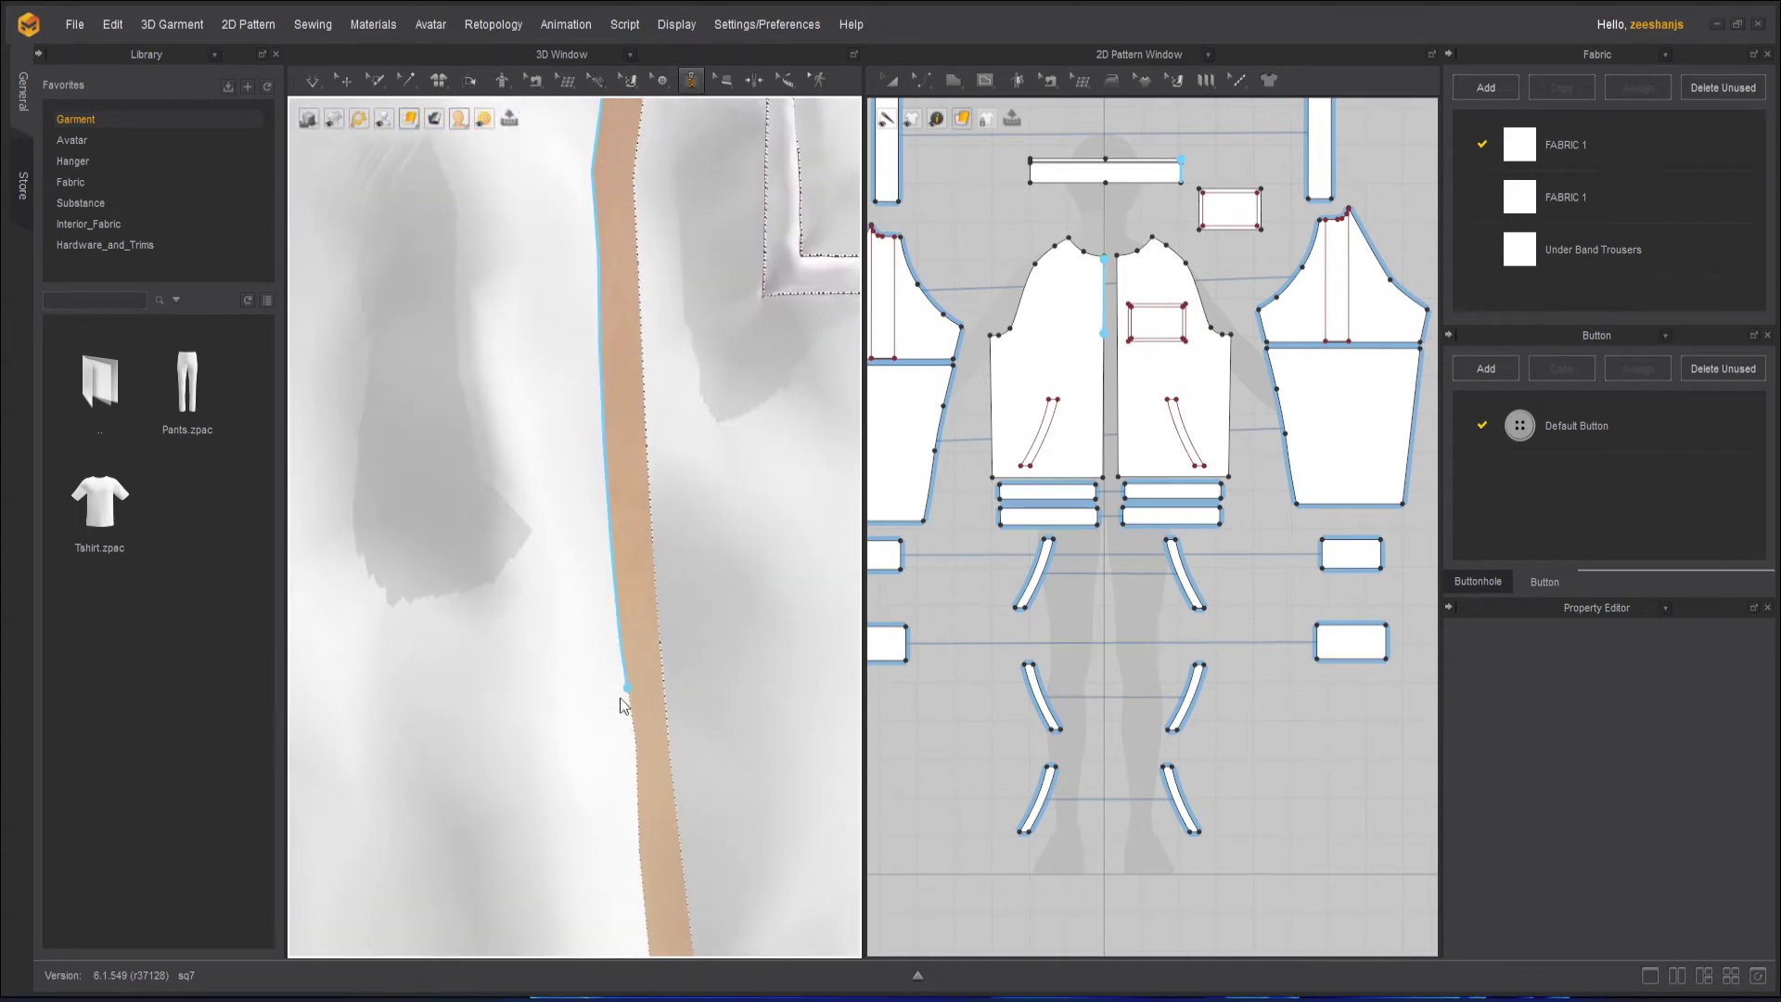
middle_drag(624, 699, 547, 353)
right_drag(586, 722, 577, 277)
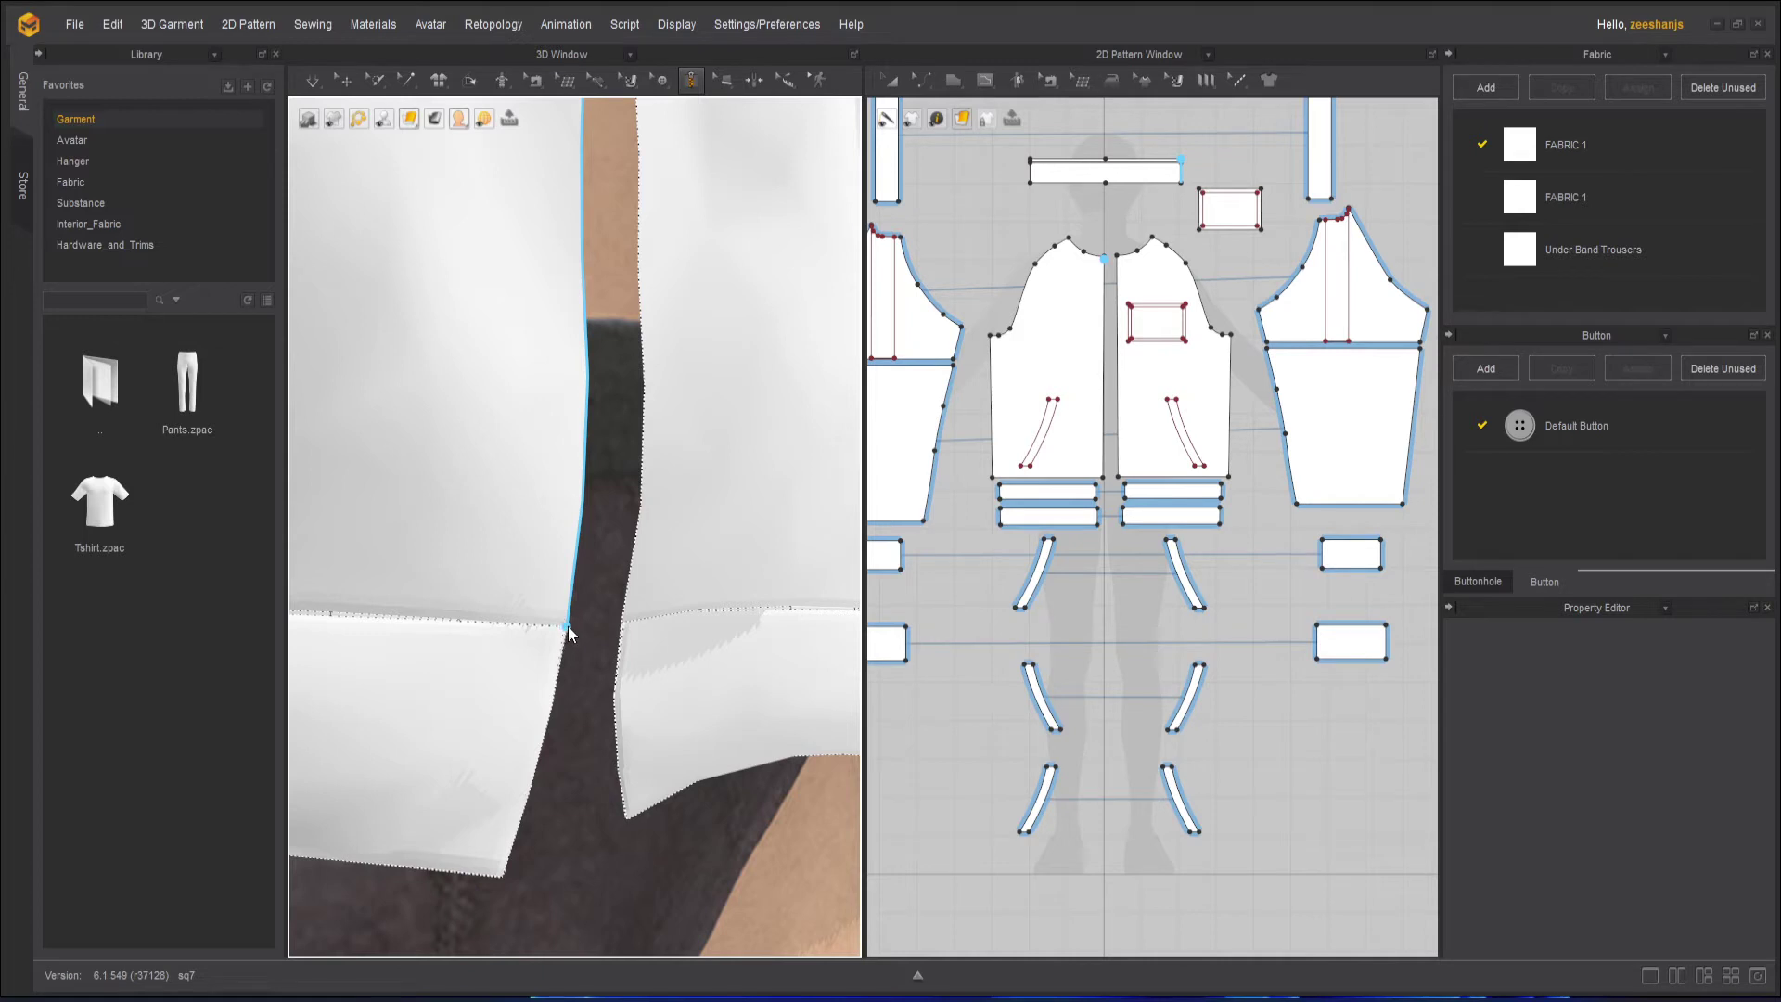
click(540, 766)
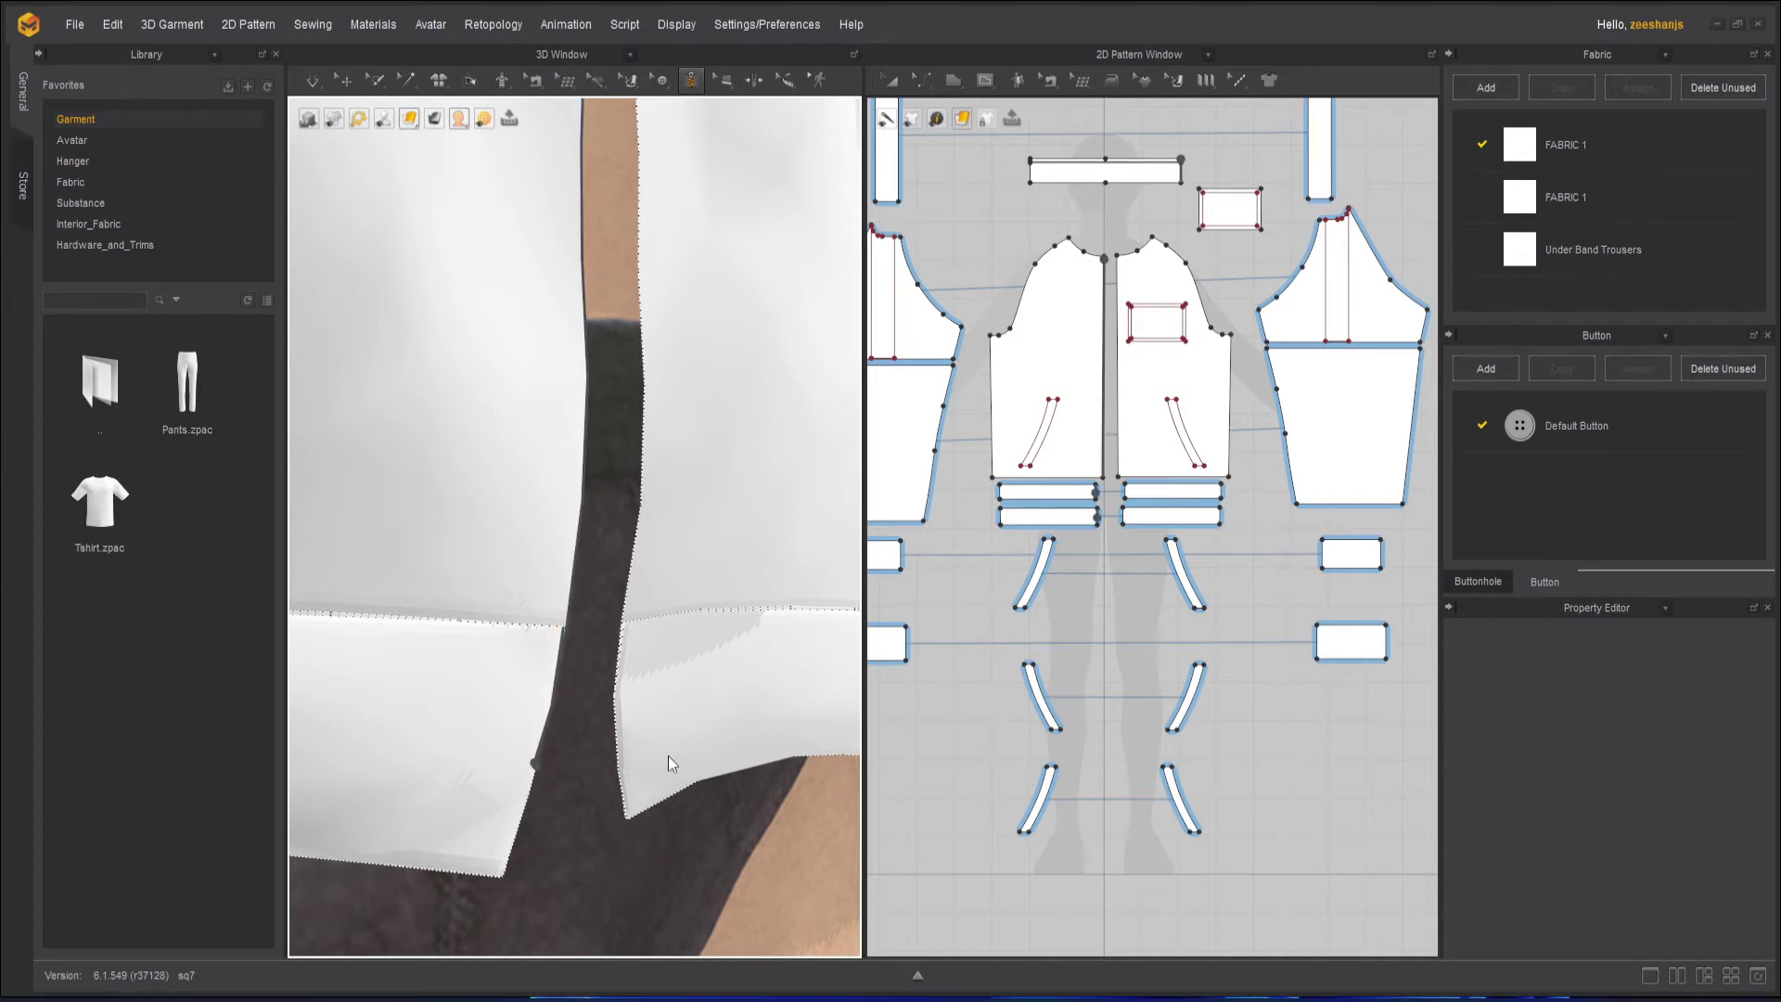
Draw the zipper's matching second side from the collar top to the hem band, along the front panel with the chest pocket
scroll(666, 598, down, 5)
right_drag(556, 664, 609, 653)
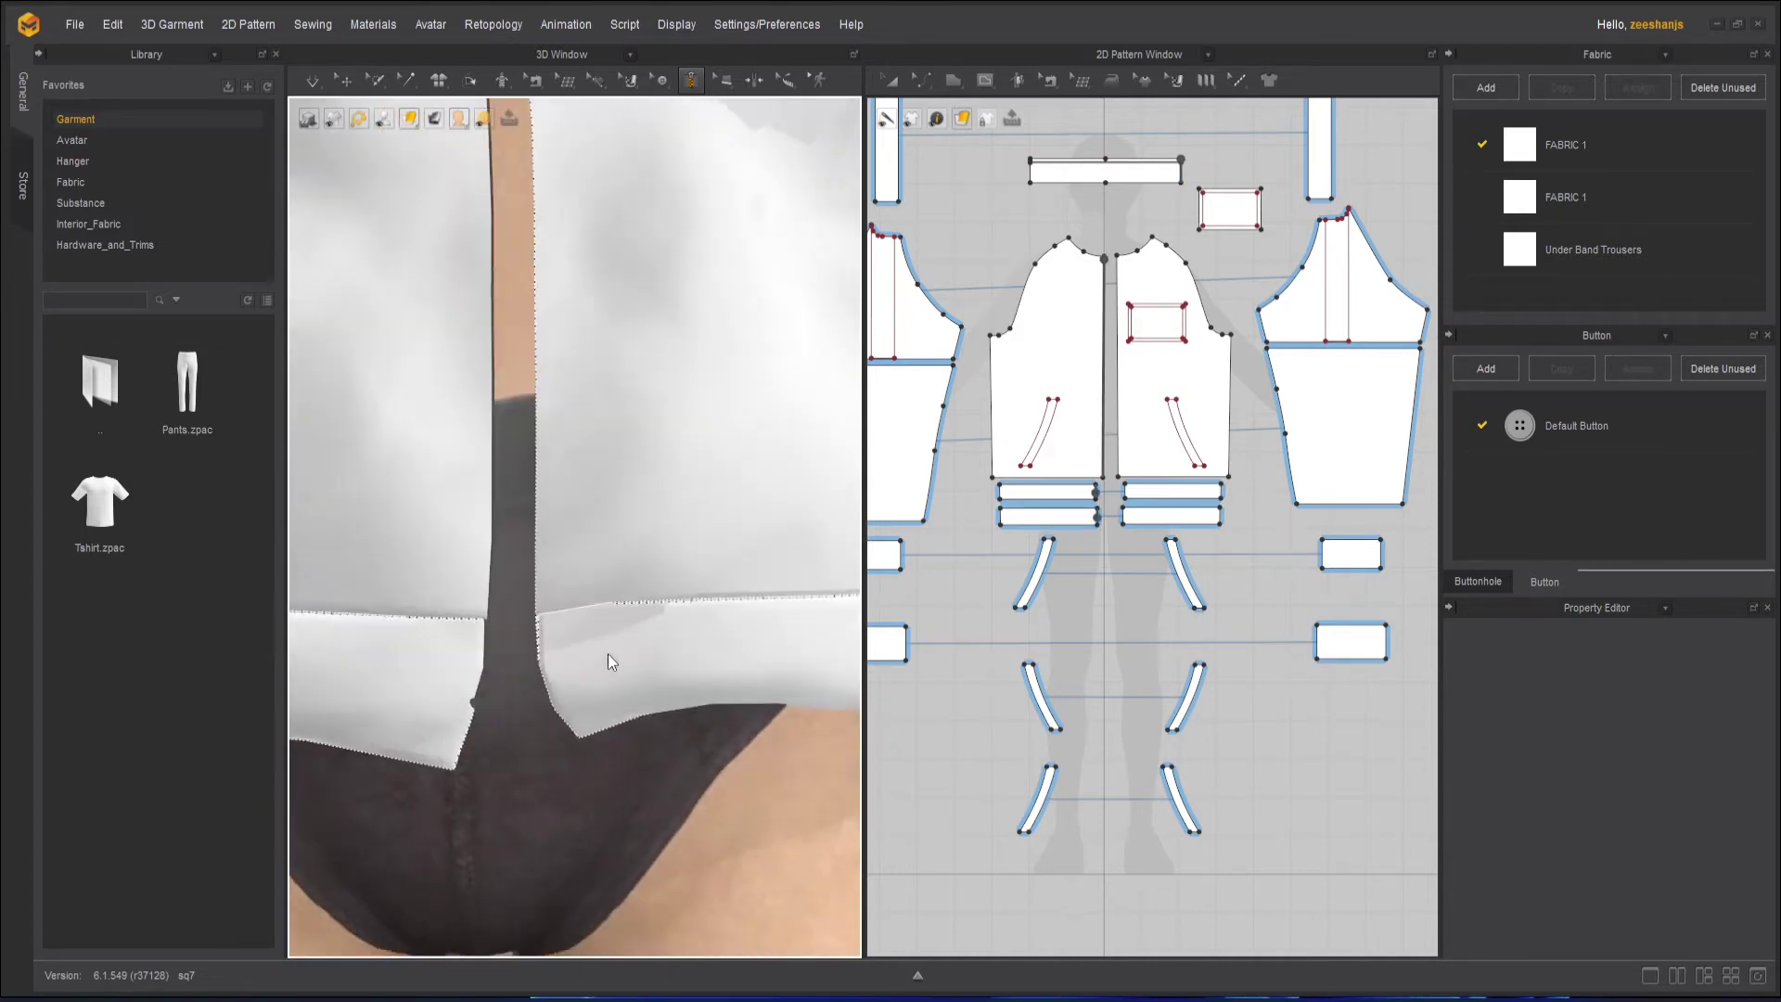
middle_drag(547, 362, 588, 932)
middle_drag(656, 417, 599, 884)
middle_drag(528, 189, 616, 778)
middle_drag(499, 285, 558, 711)
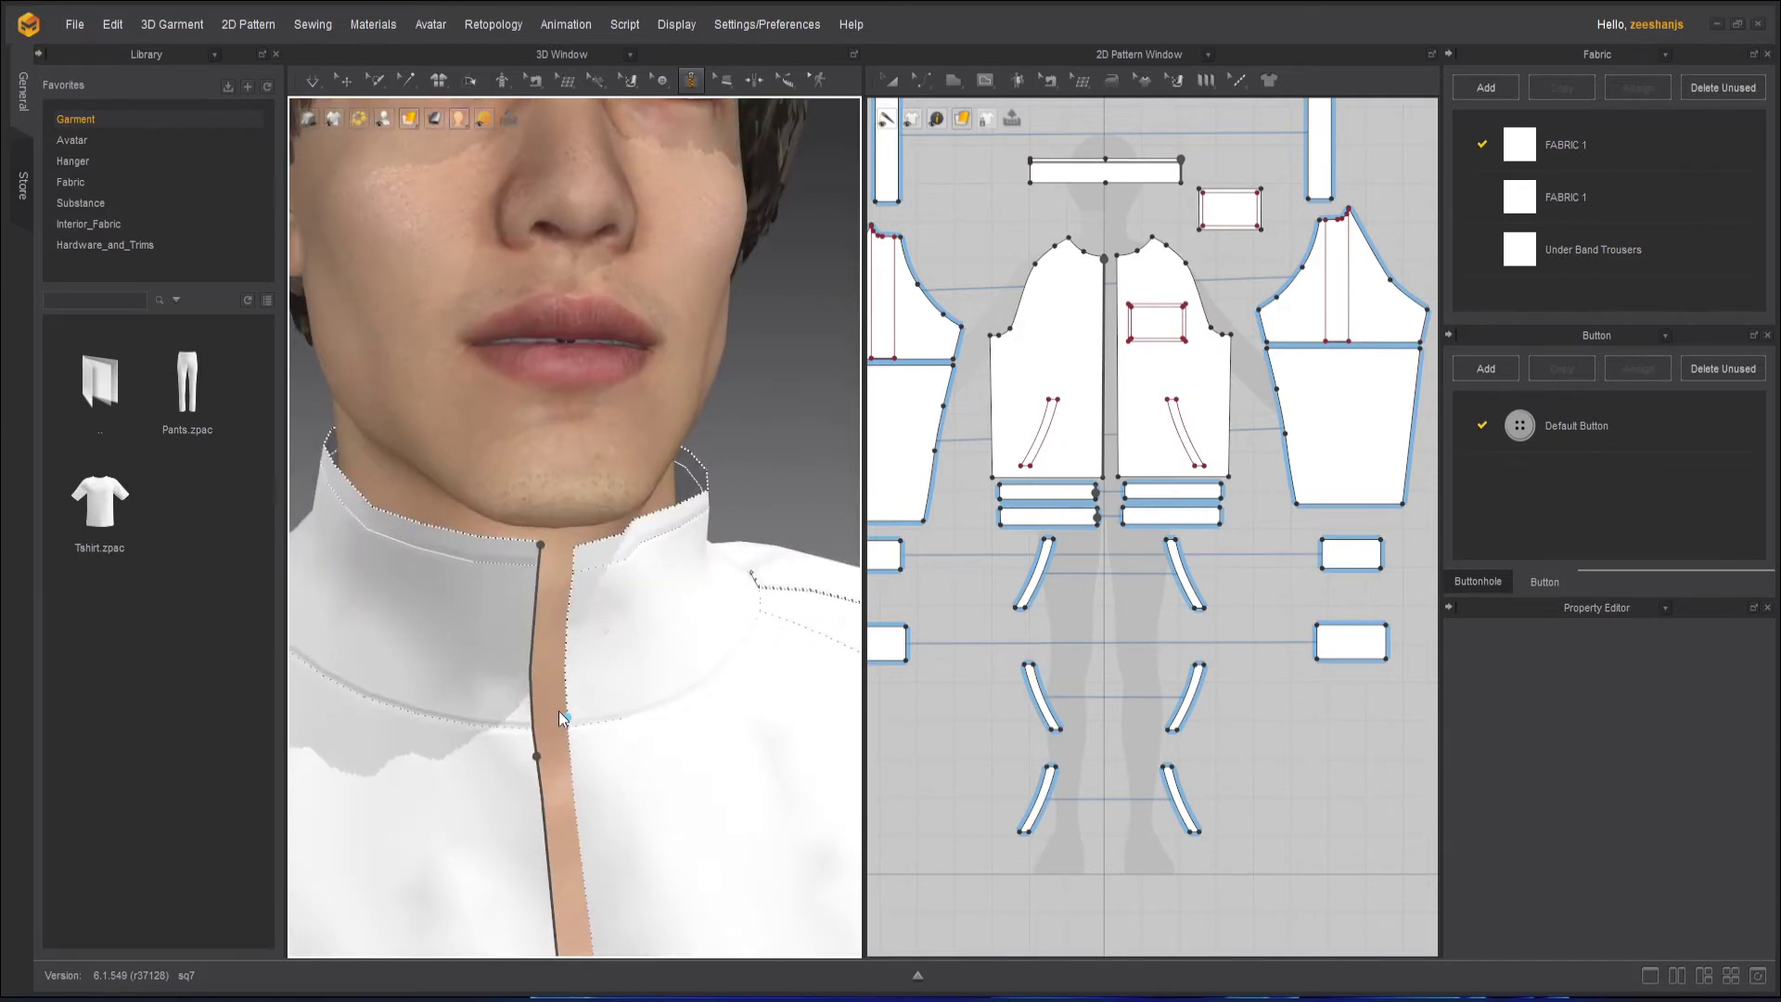
scroll(576, 575, up, 2)
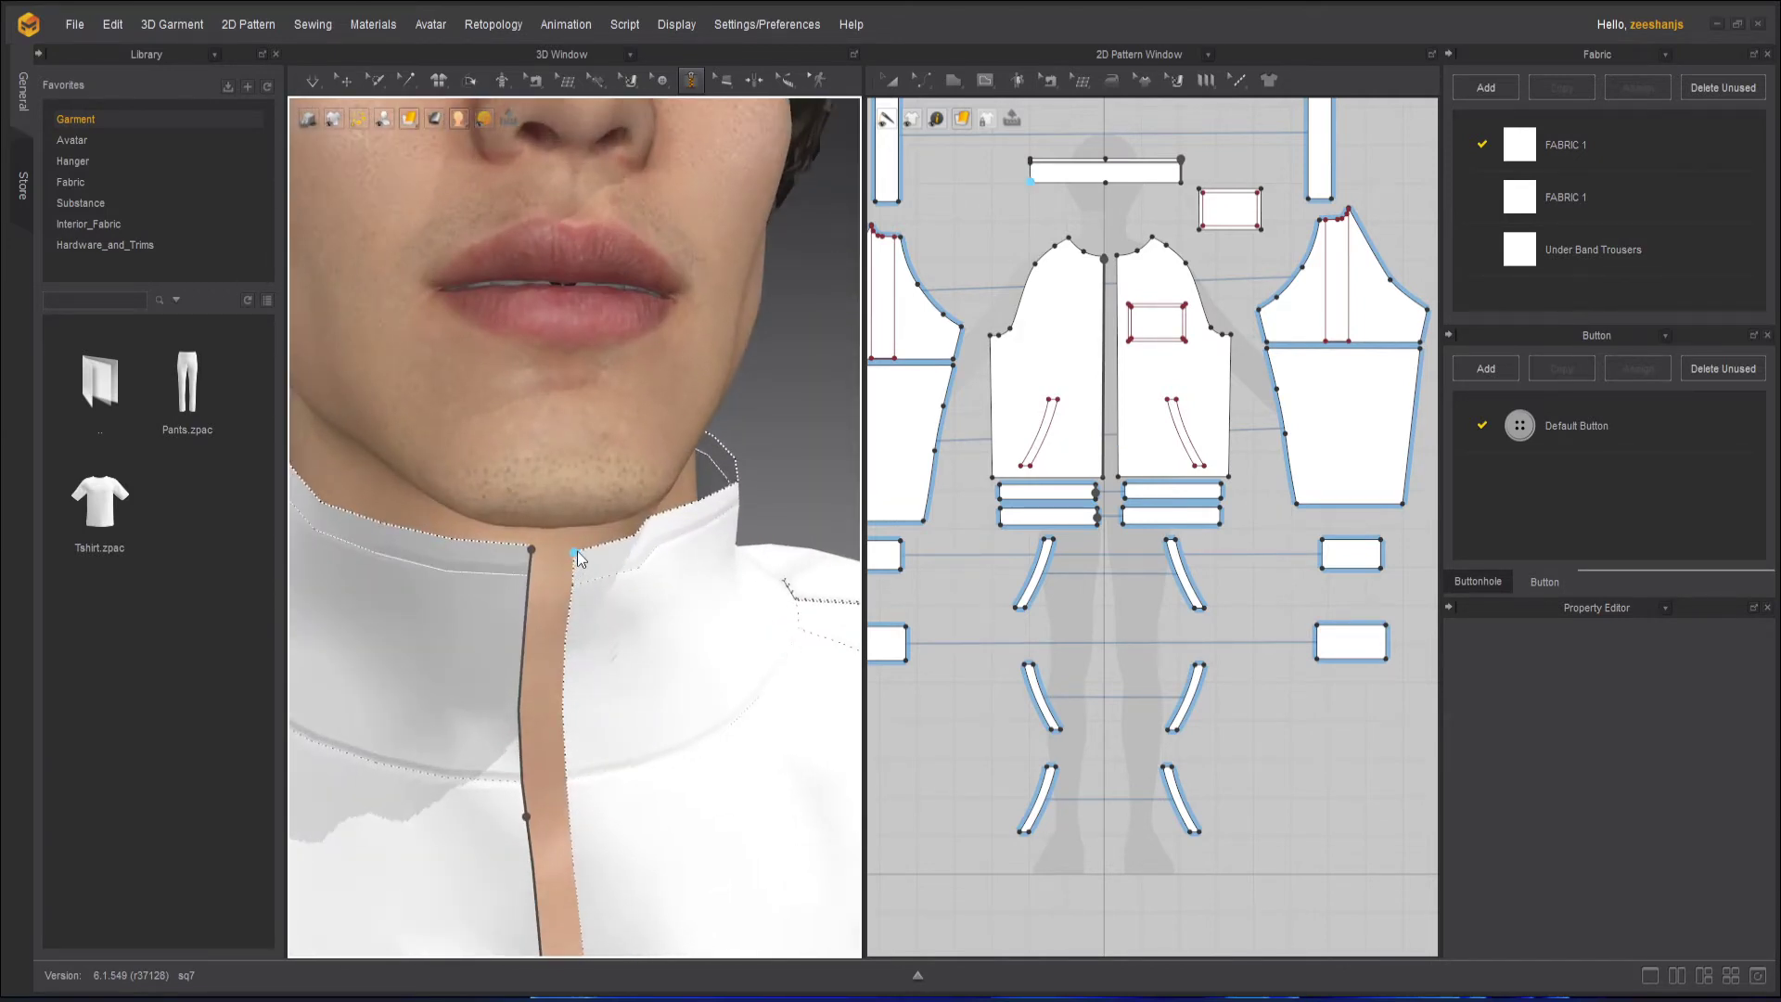
click(570, 816)
middle_drag(569, 816, 543, 121)
middle_drag(605, 653, 601, 603)
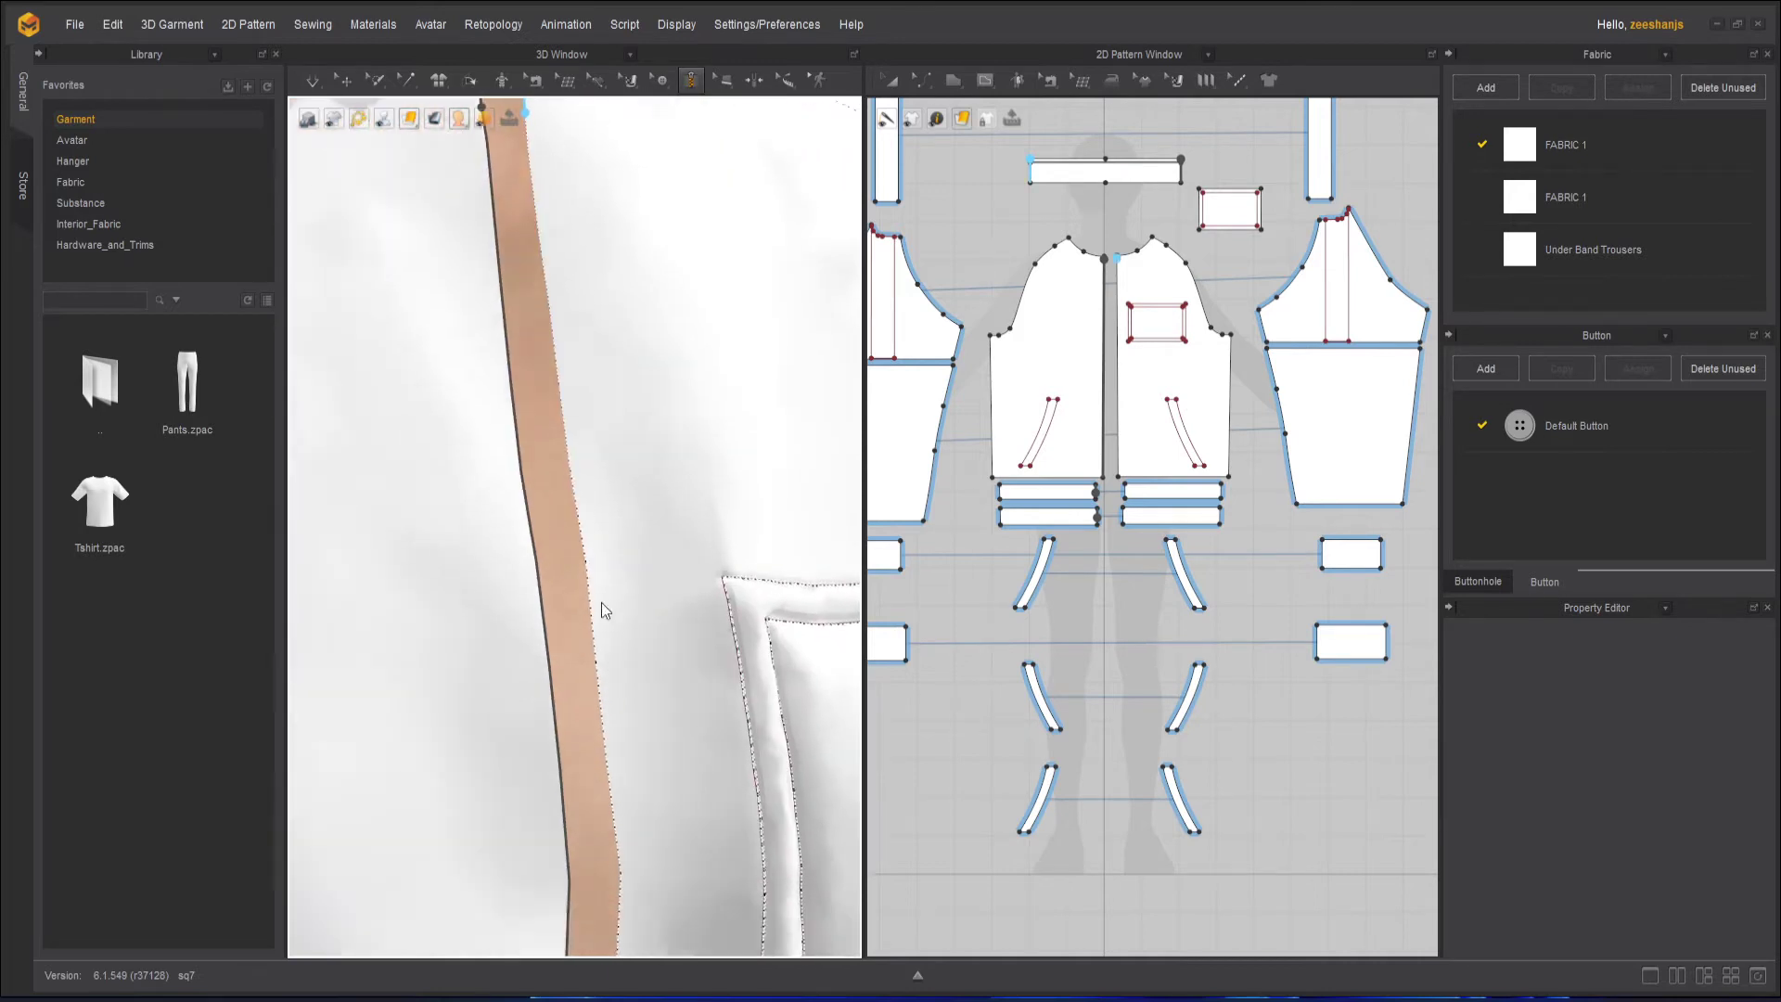
right_drag(601, 609, 522, 232)
click(489, 574)
middle_drag(488, 574, 487, 93)
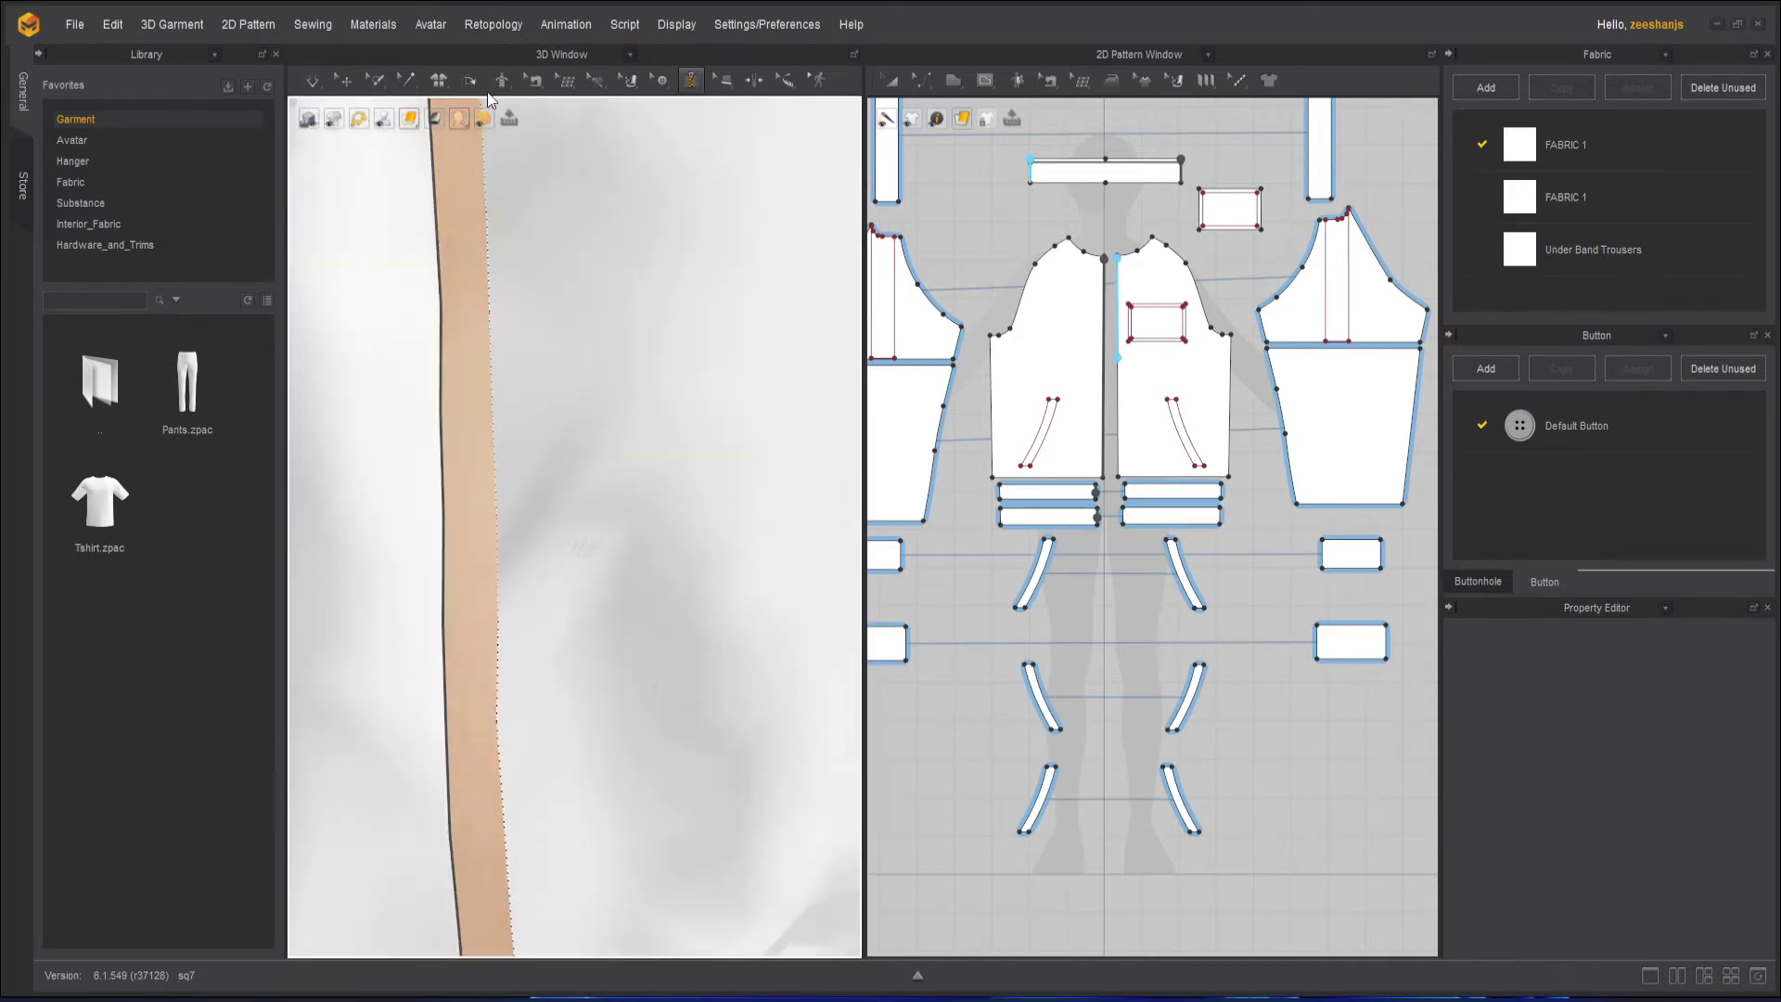
right_drag(513, 656, 448, 127)
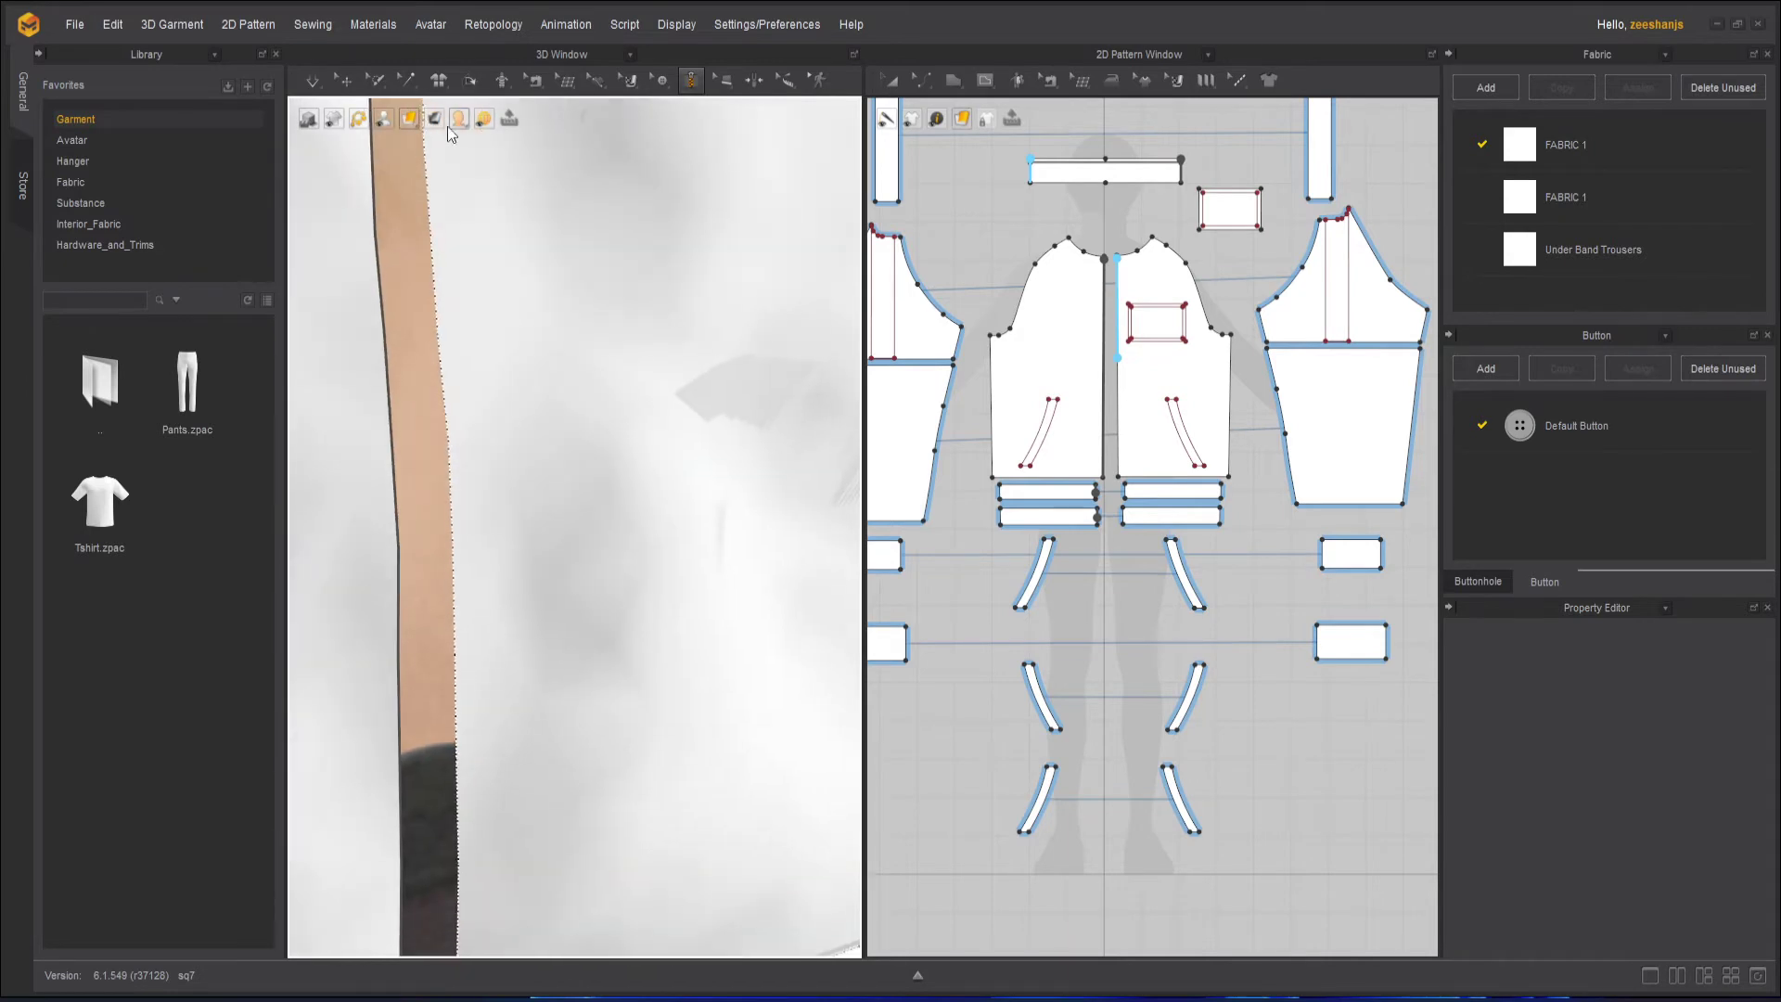
right_drag(452, 541, 442, 102)
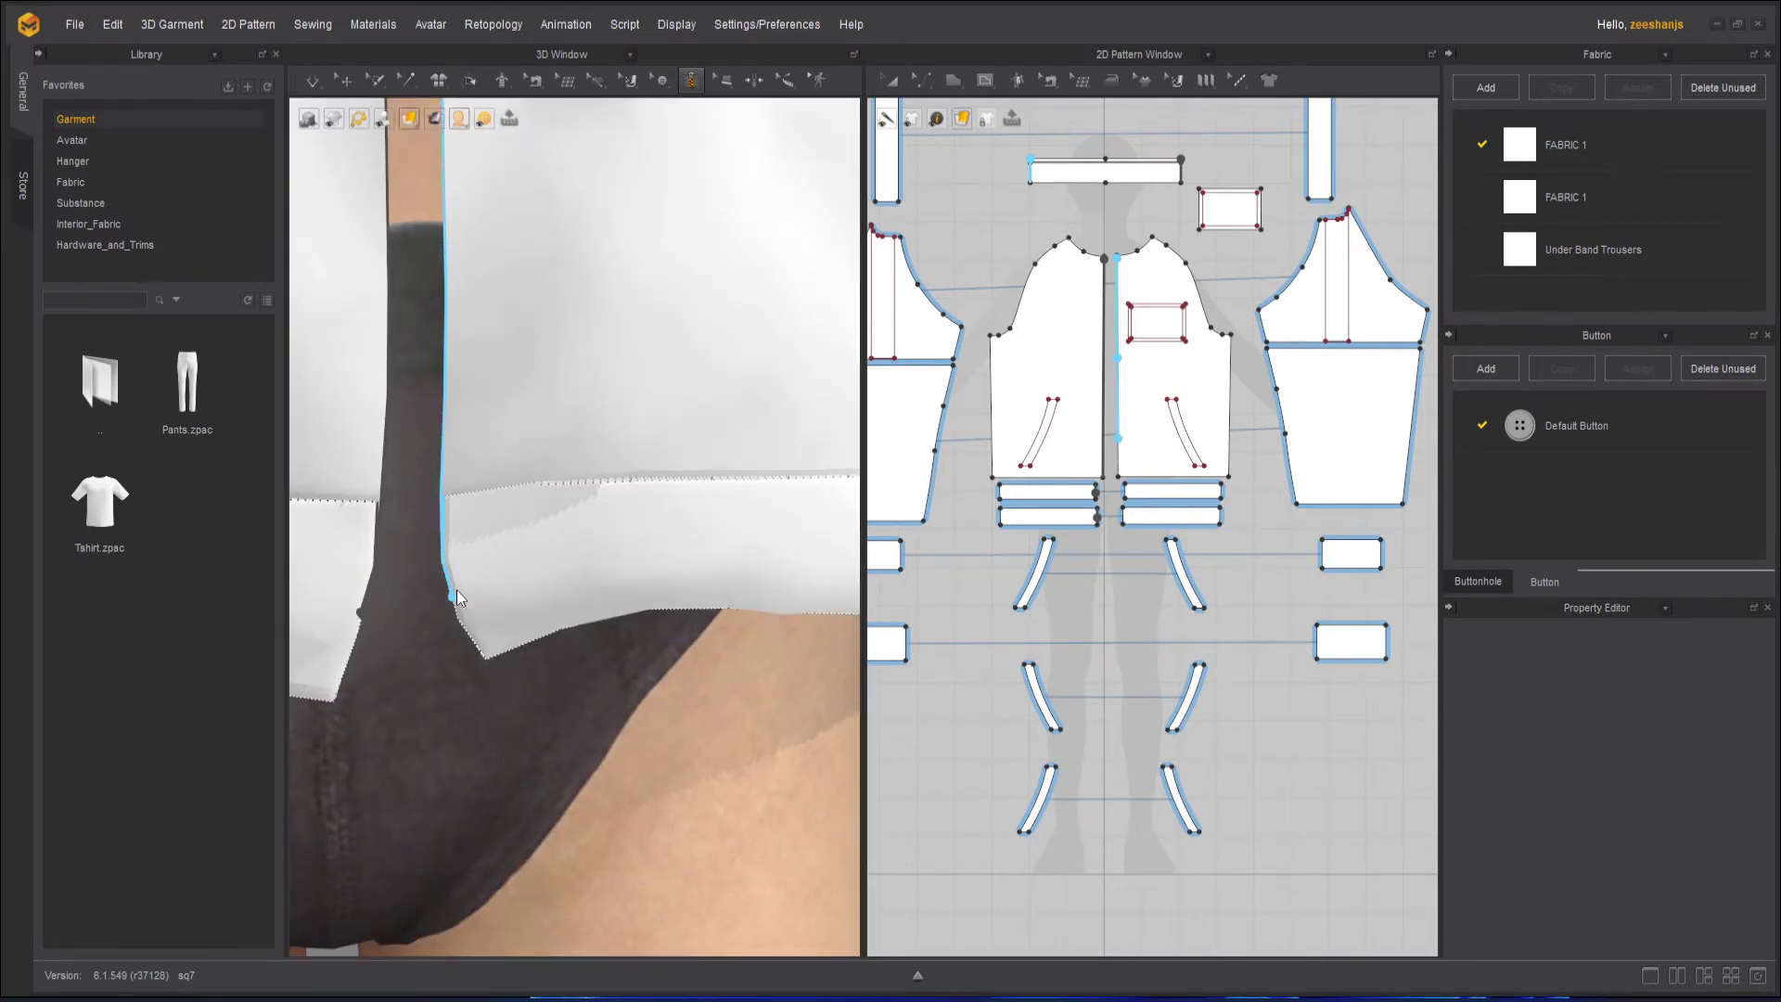
double_click(575, 564)
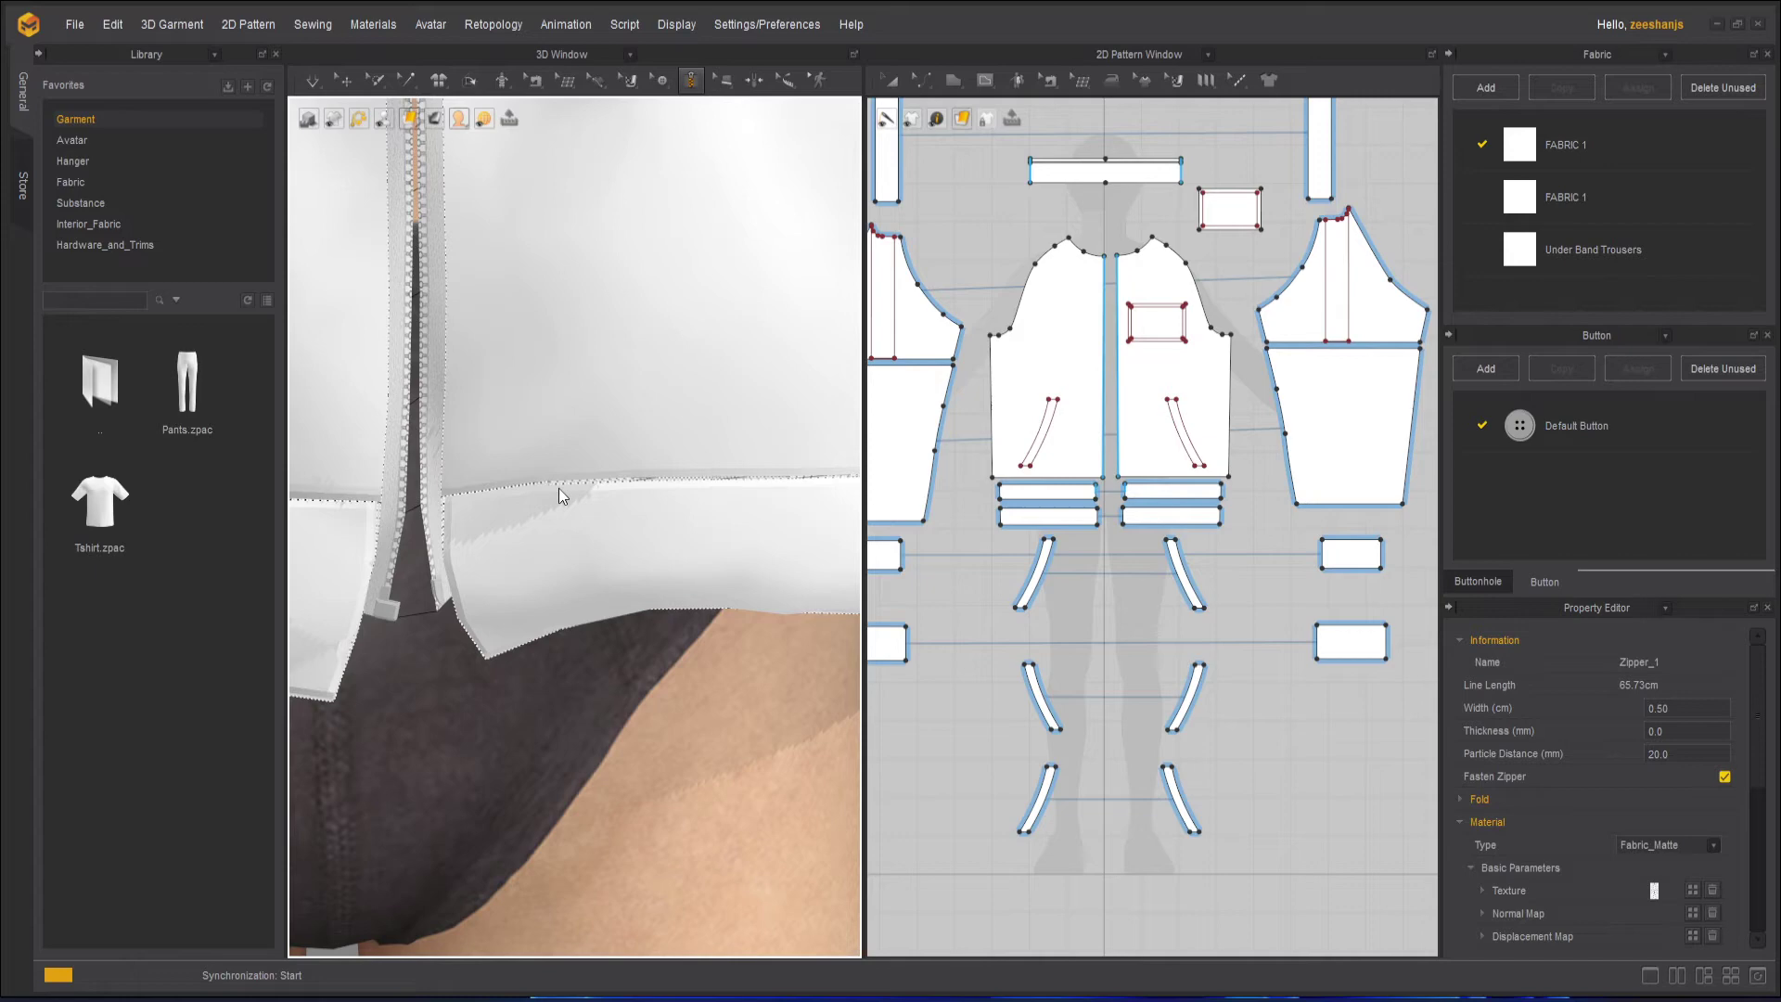
scroll(784, 531, down, 1)
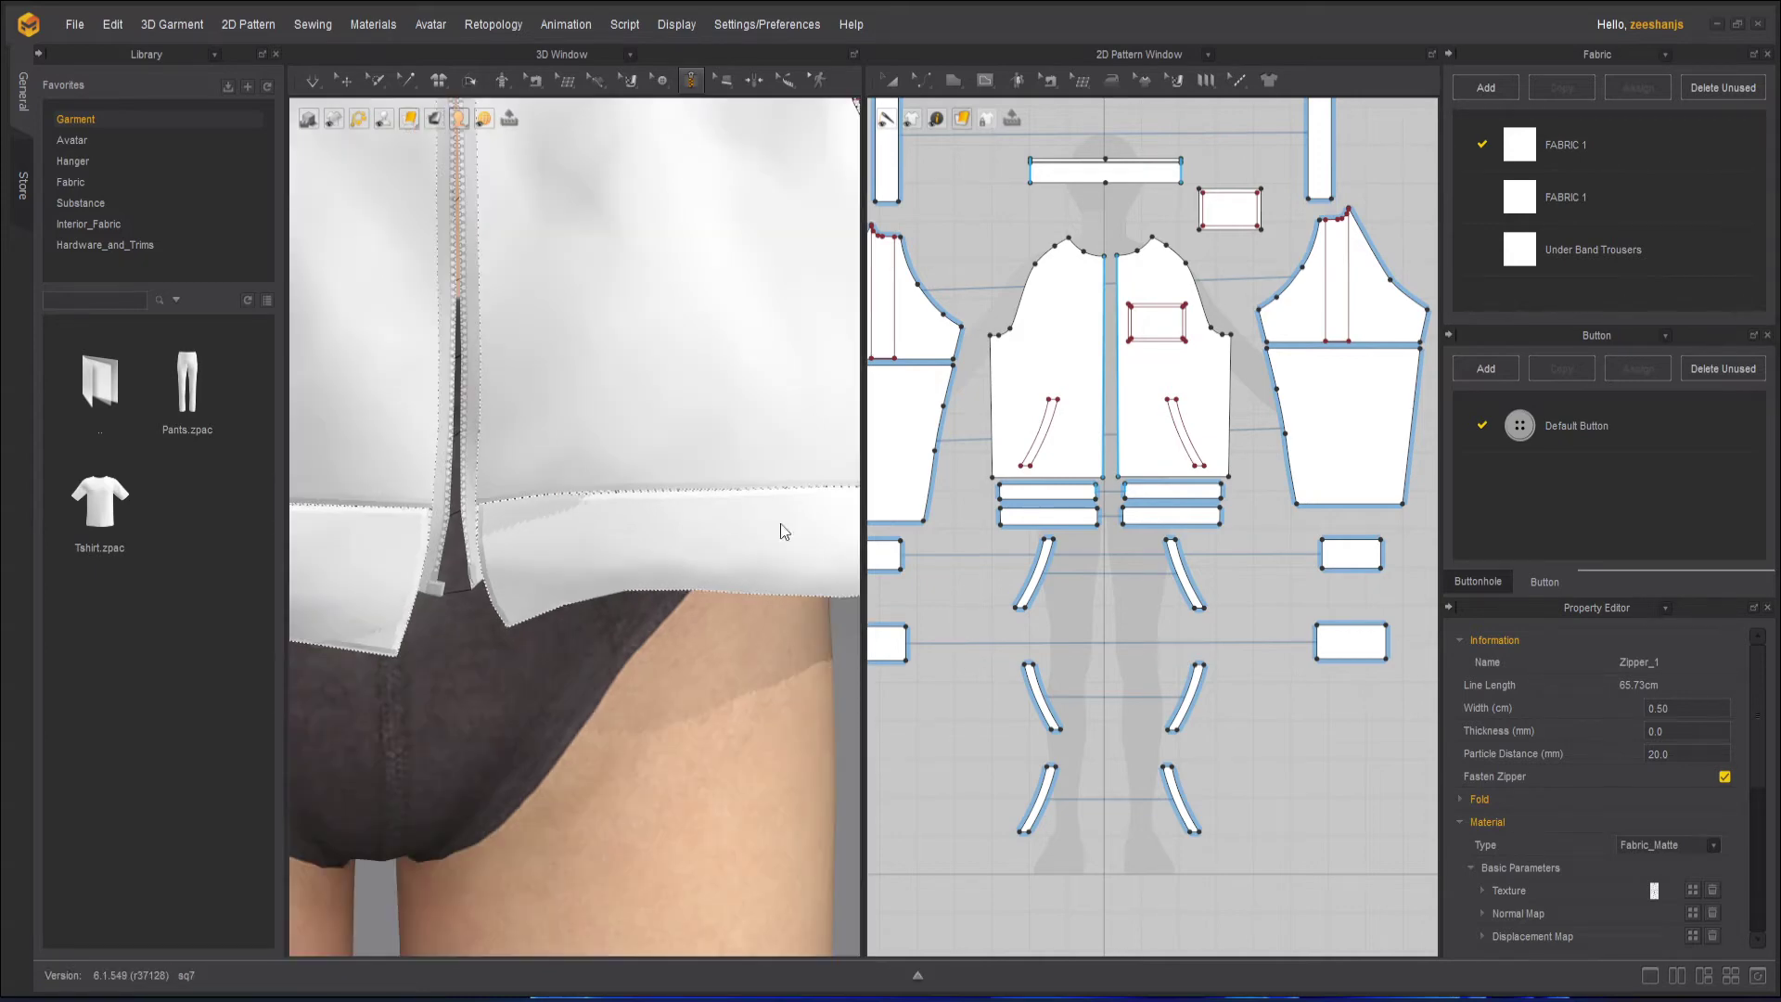
scroll(614, 395, down, 2)
middle_drag(564, 399, 584, 667)
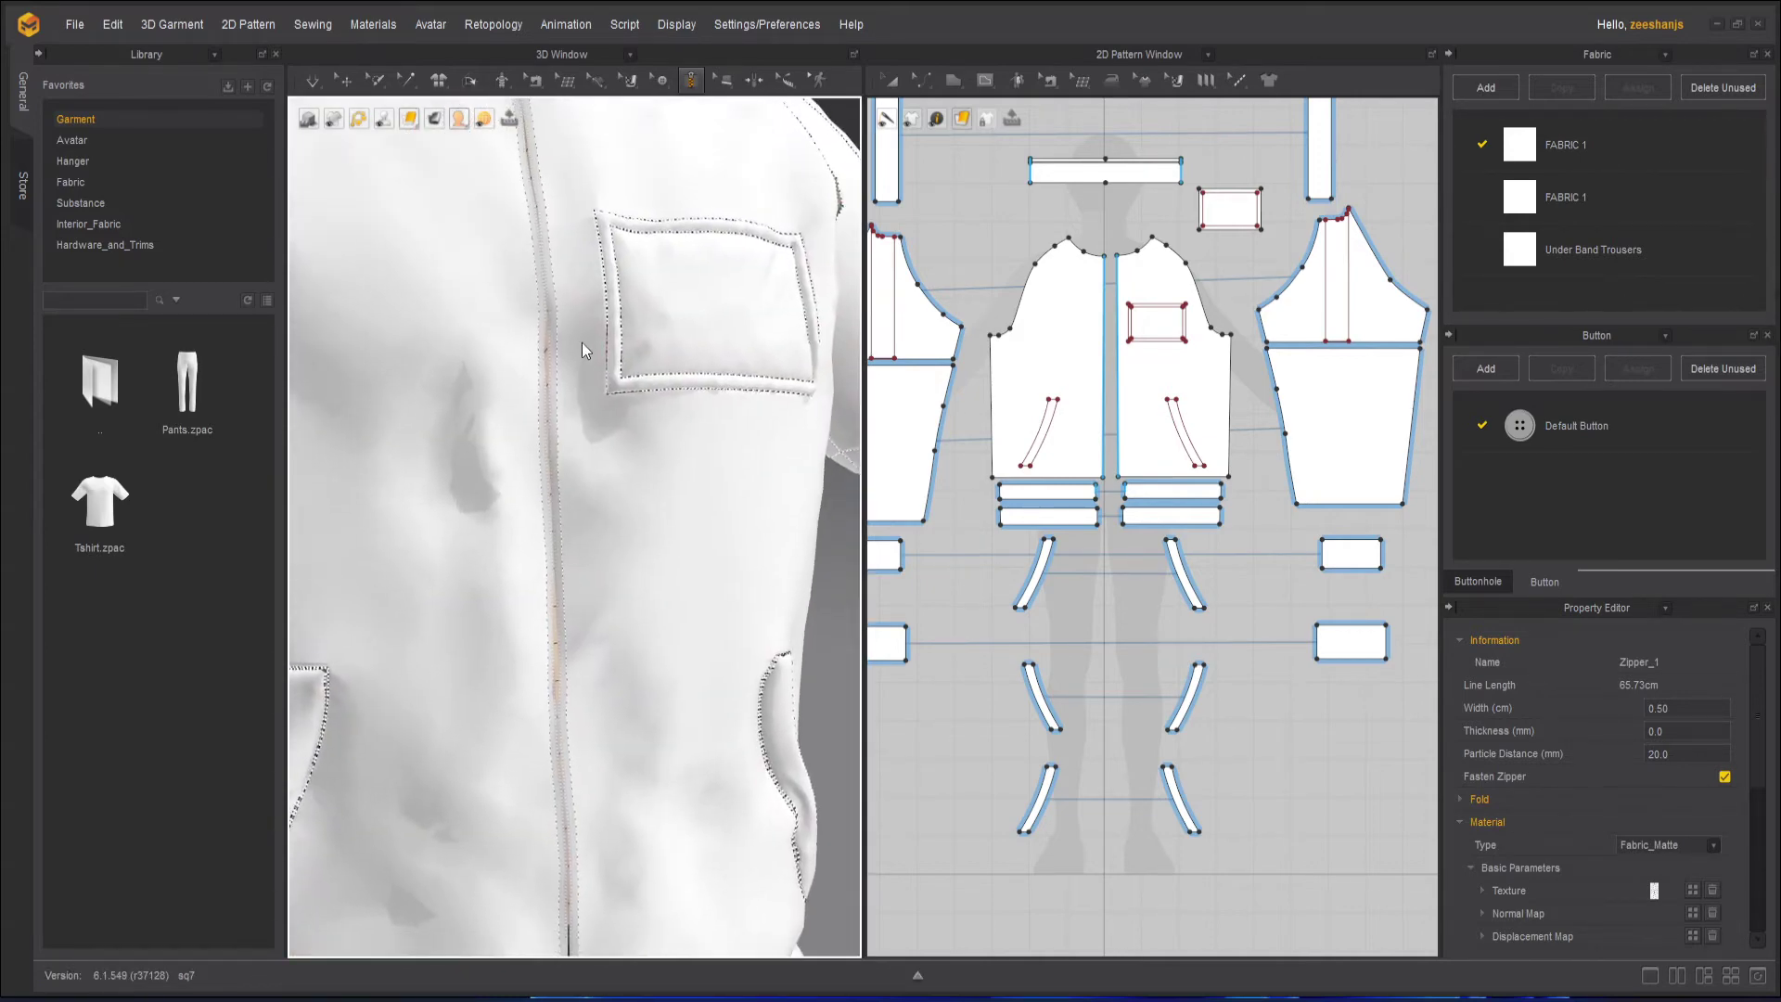
Run the simulation so the new zipper pulls the jacket front closed from collar to hem
scroll(581, 342, down, 1)
middle_drag(581, 342, 582, 609)
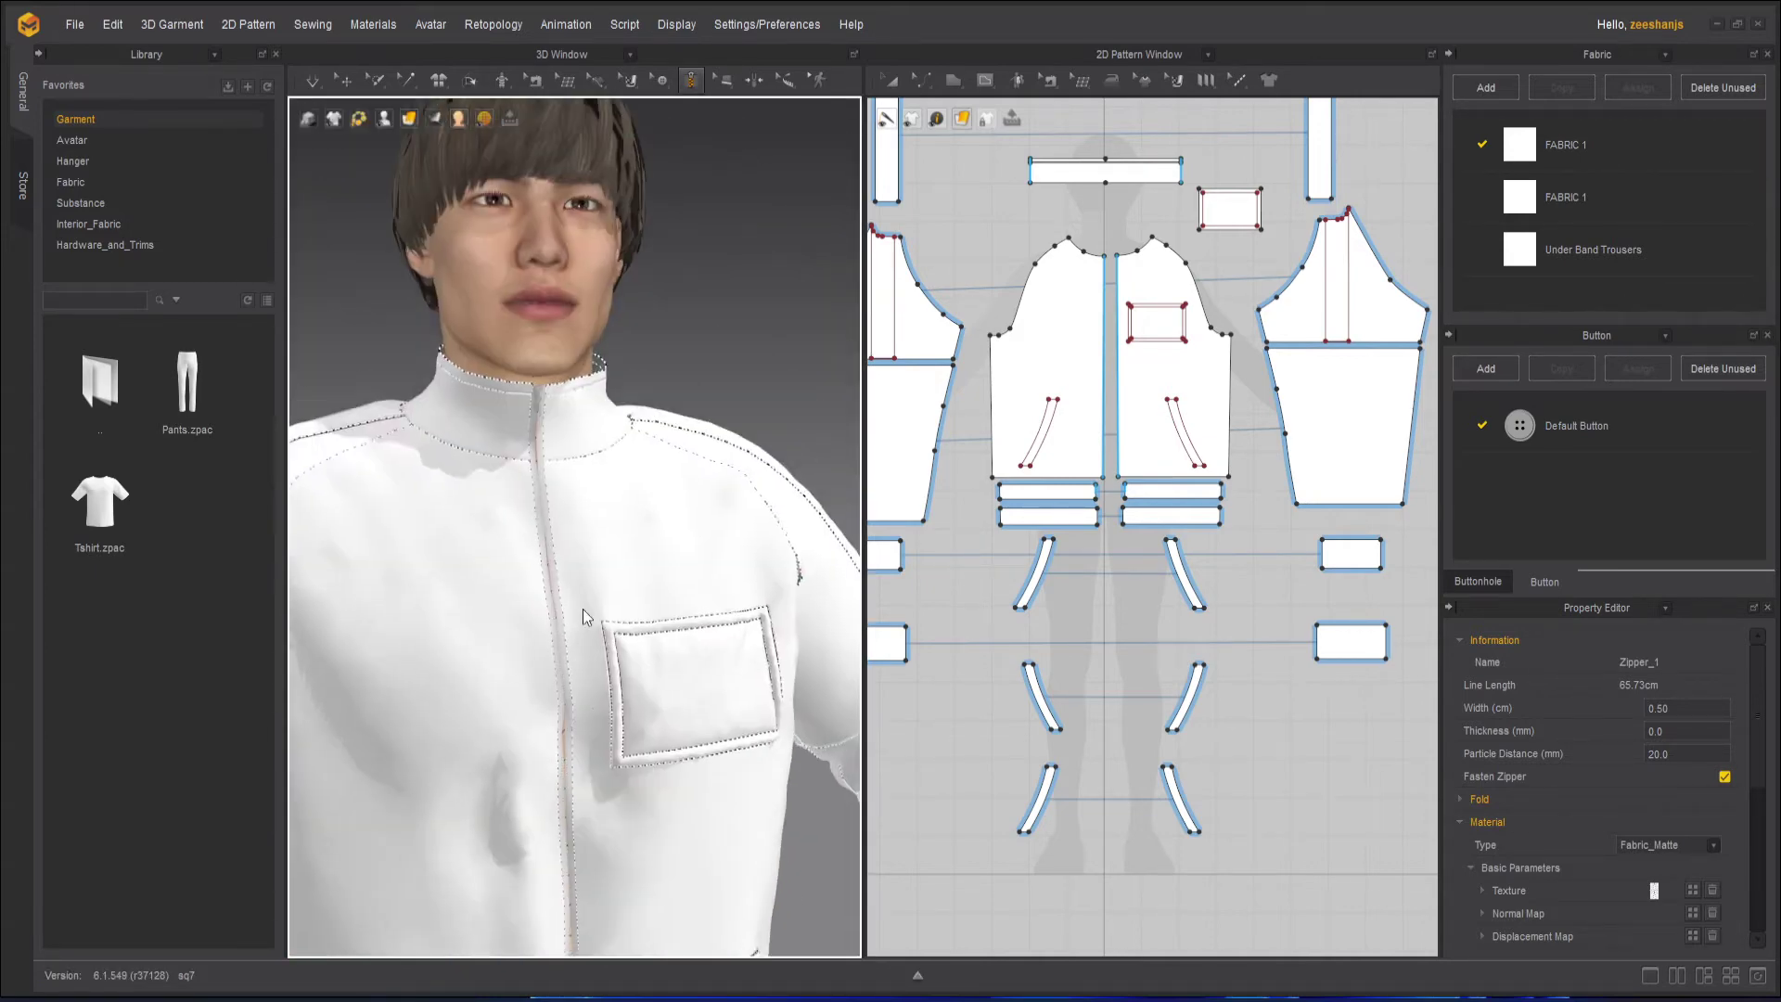
click(314, 82)
key(space)
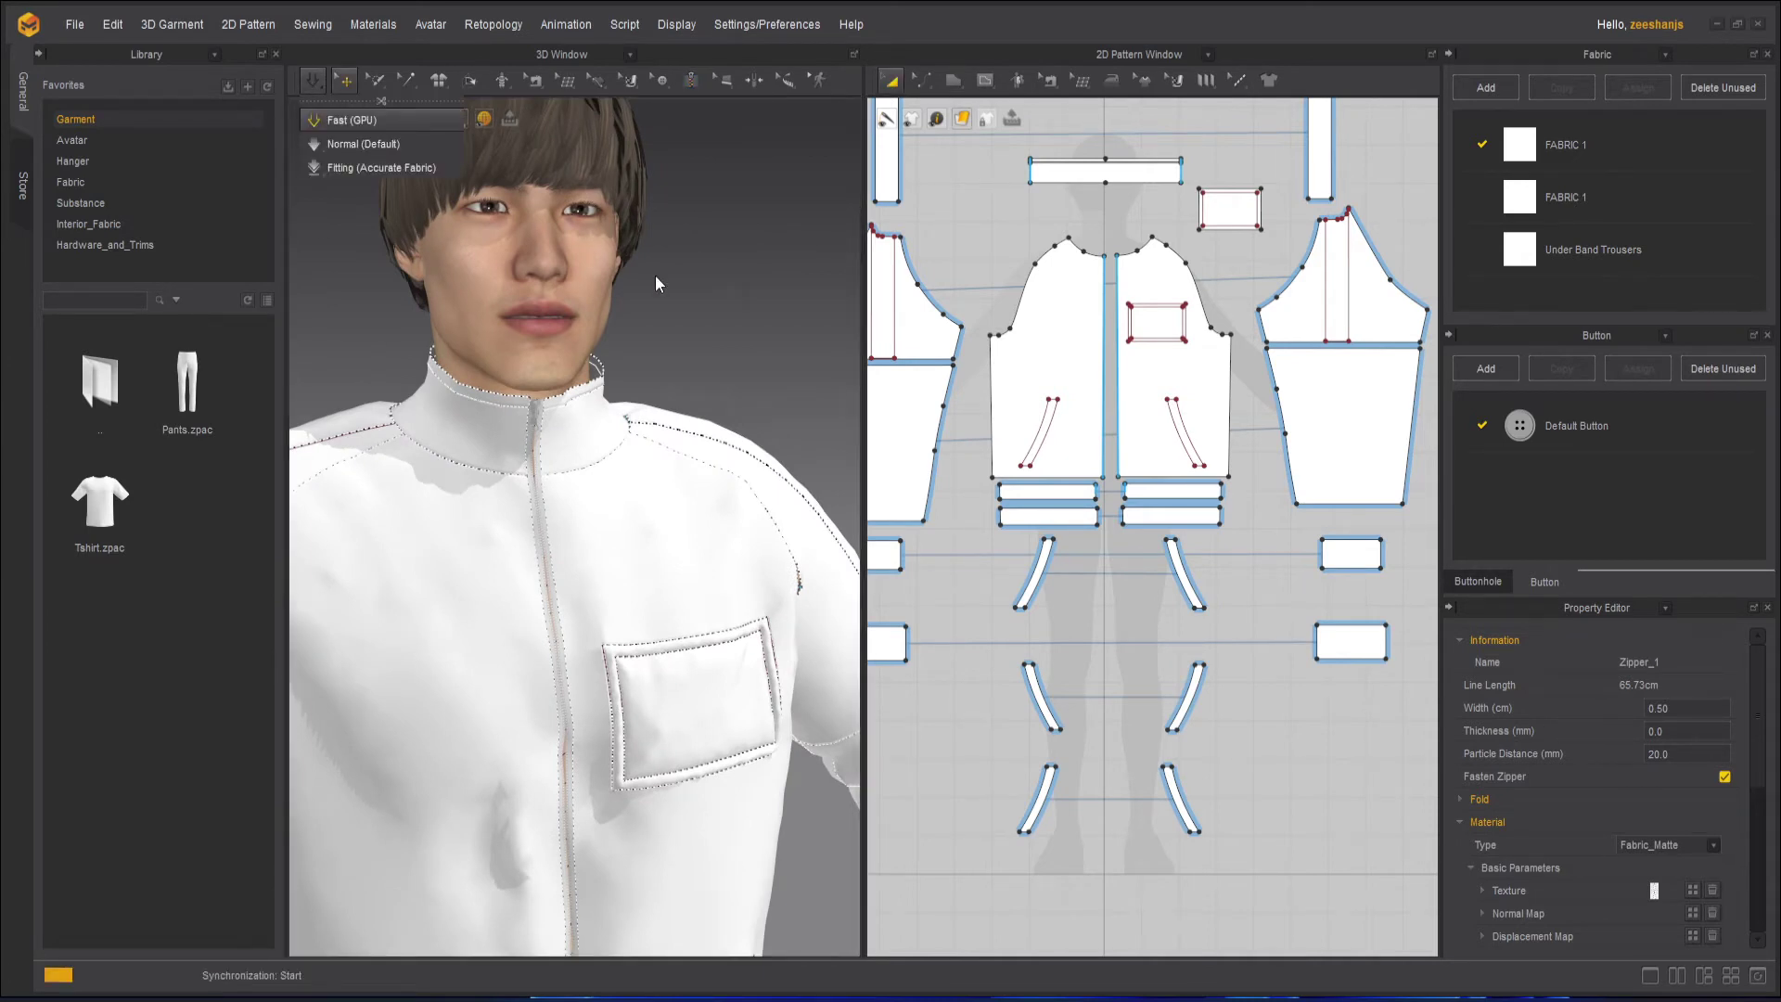
key(space)
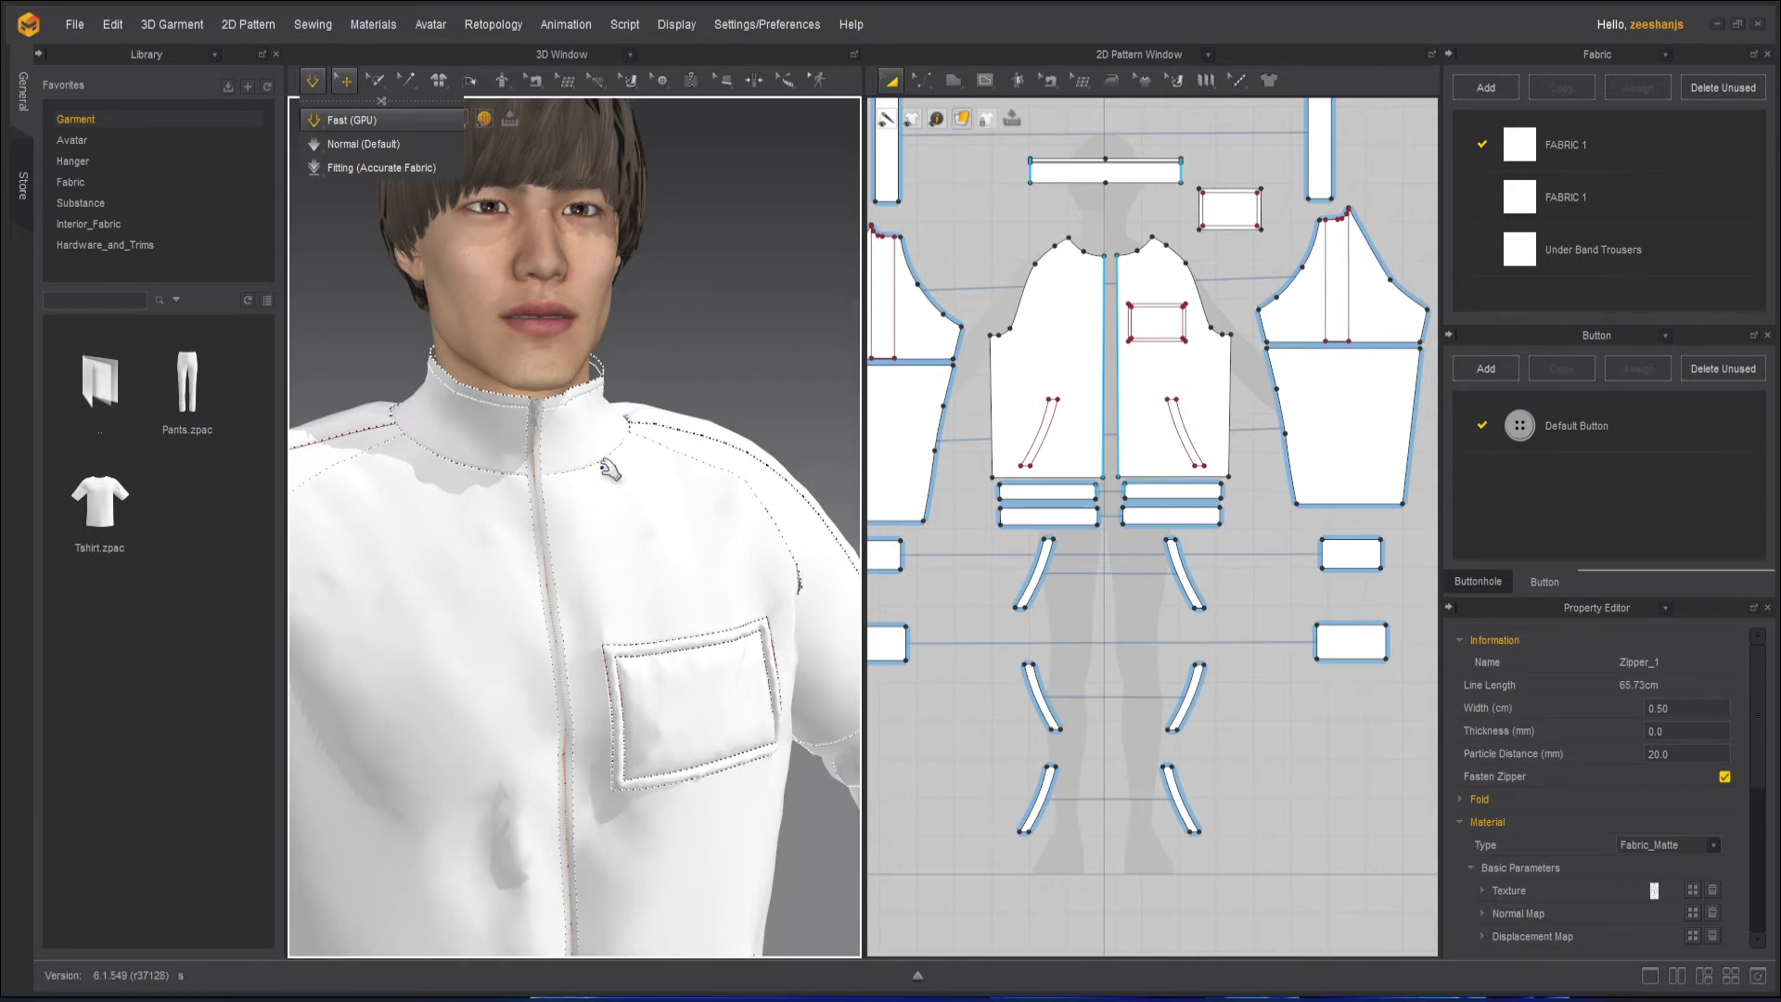
key(space)
scroll(694, 401, down, 2)
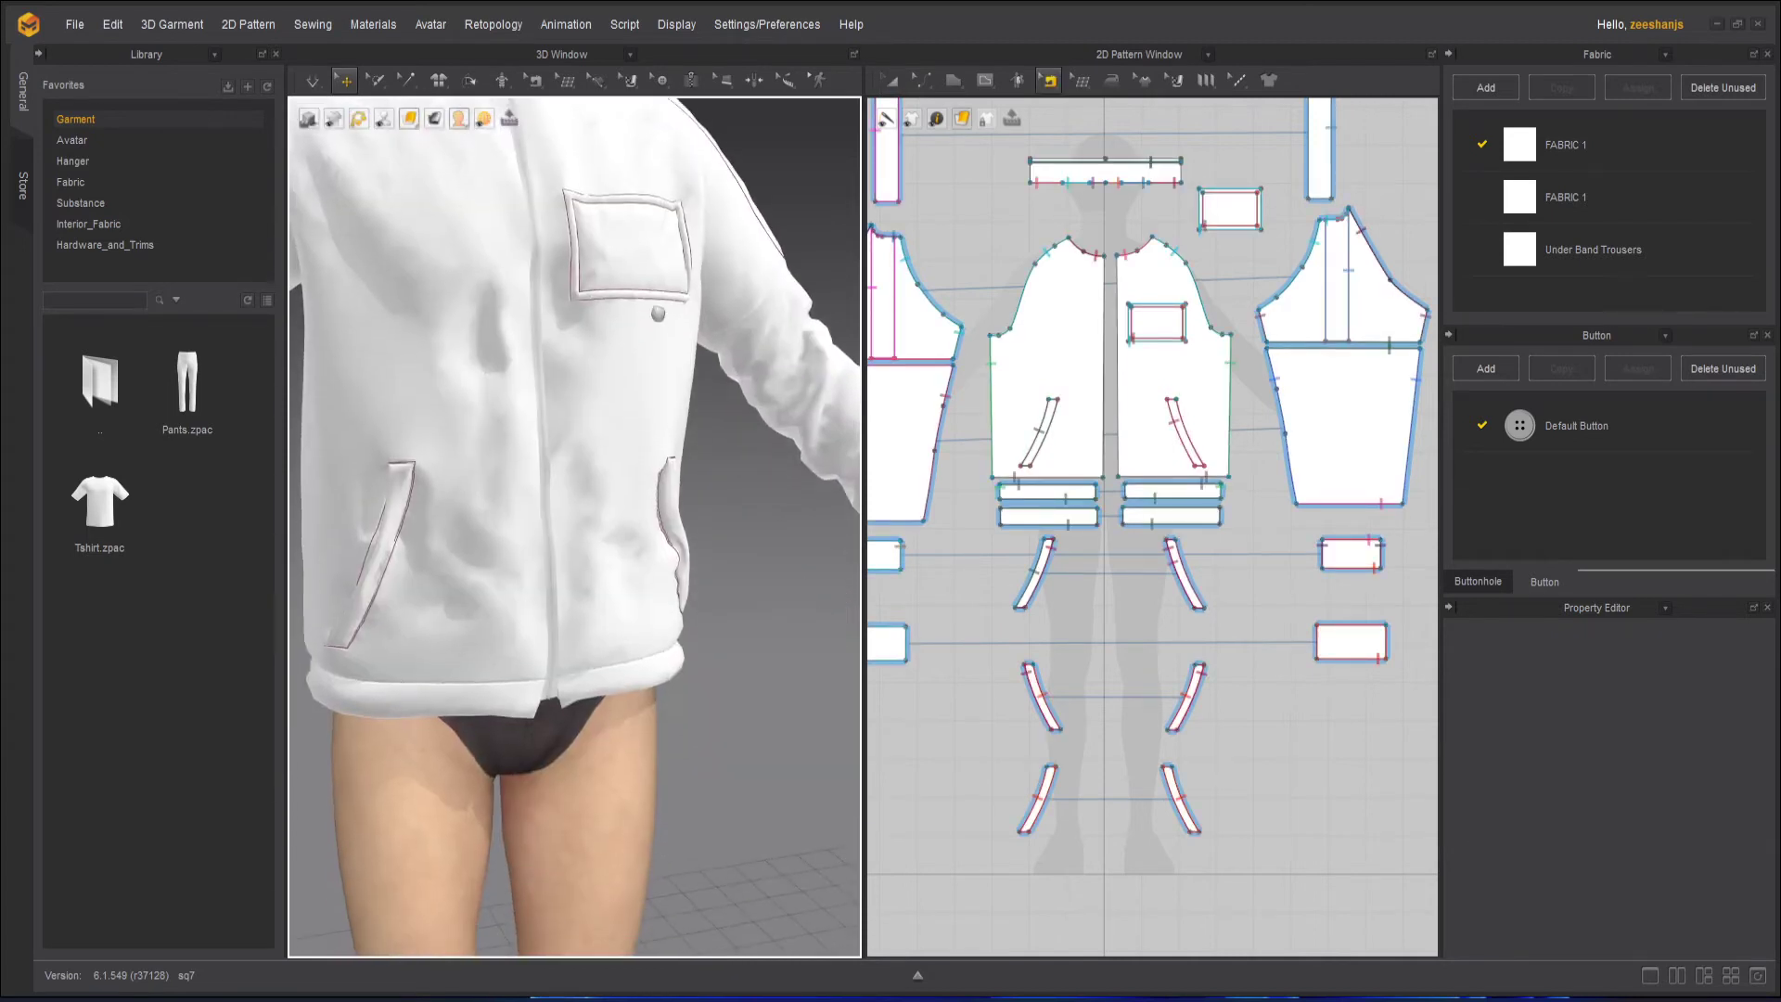
Tug the cloth of the front panels, hem and pocket side into shape during simulation, and stop it once the jacket settles
key(space)
click(476, 567)
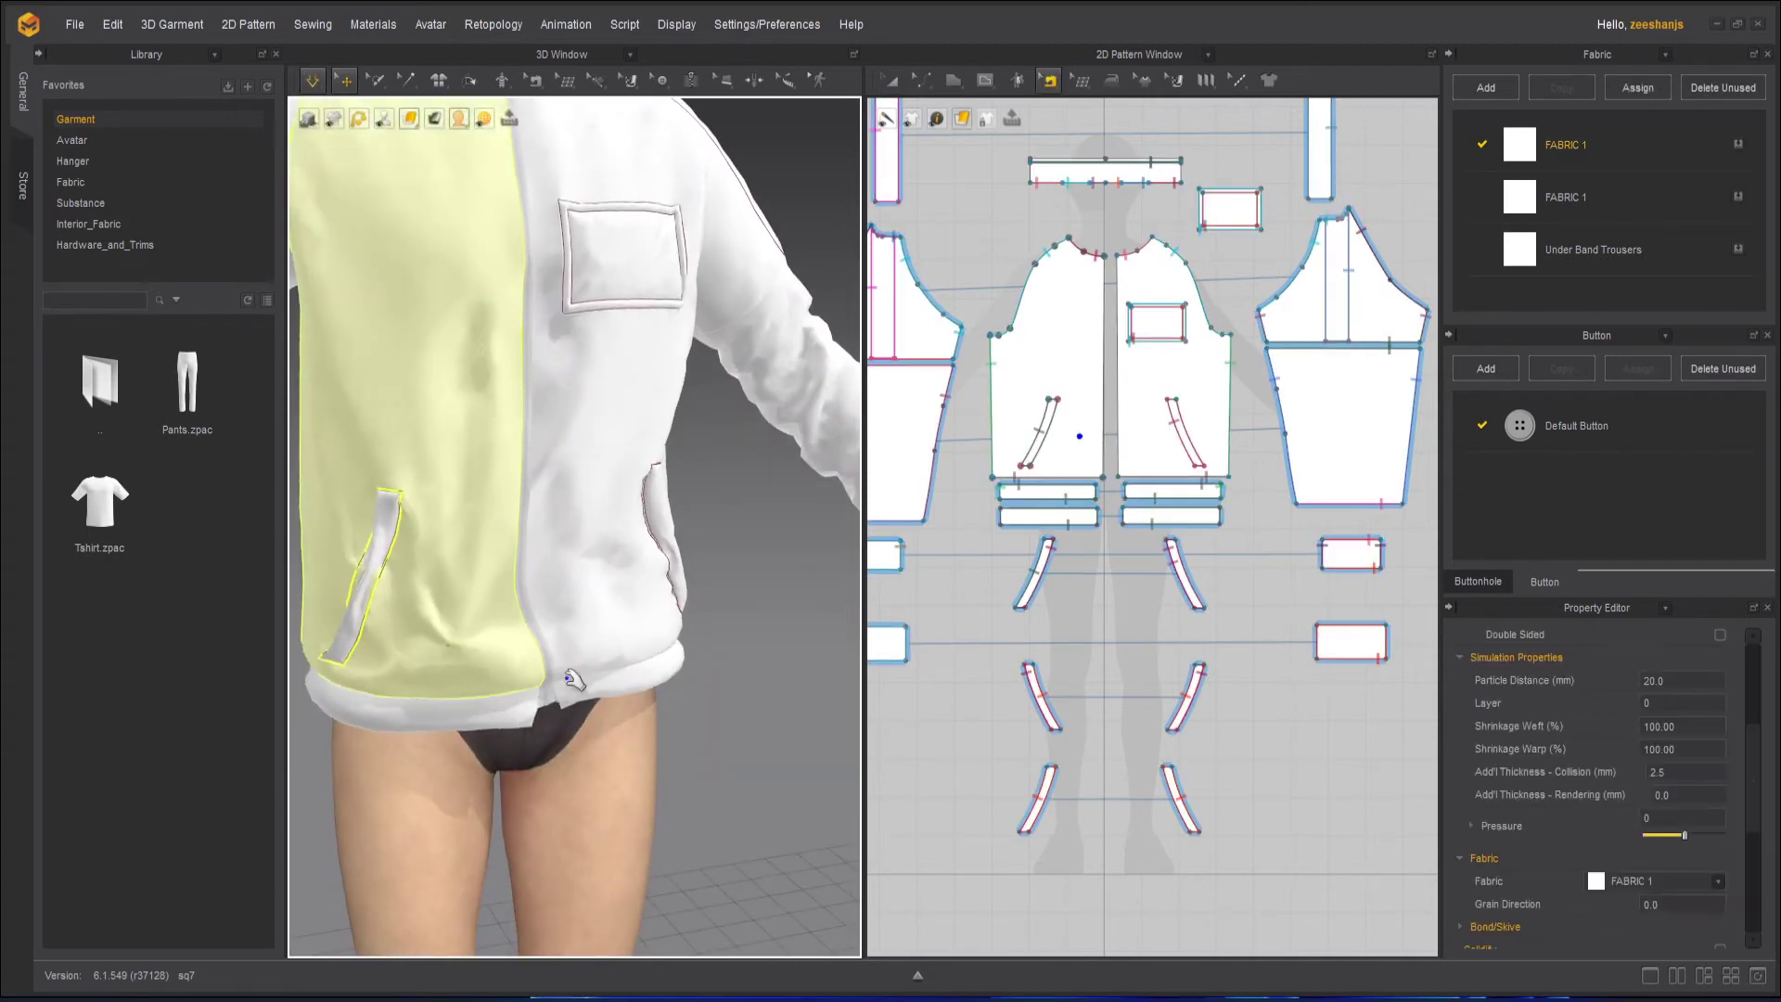
drag(665, 645, 776, 644)
click(775, 641)
middle_drag(707, 401, 734, 639)
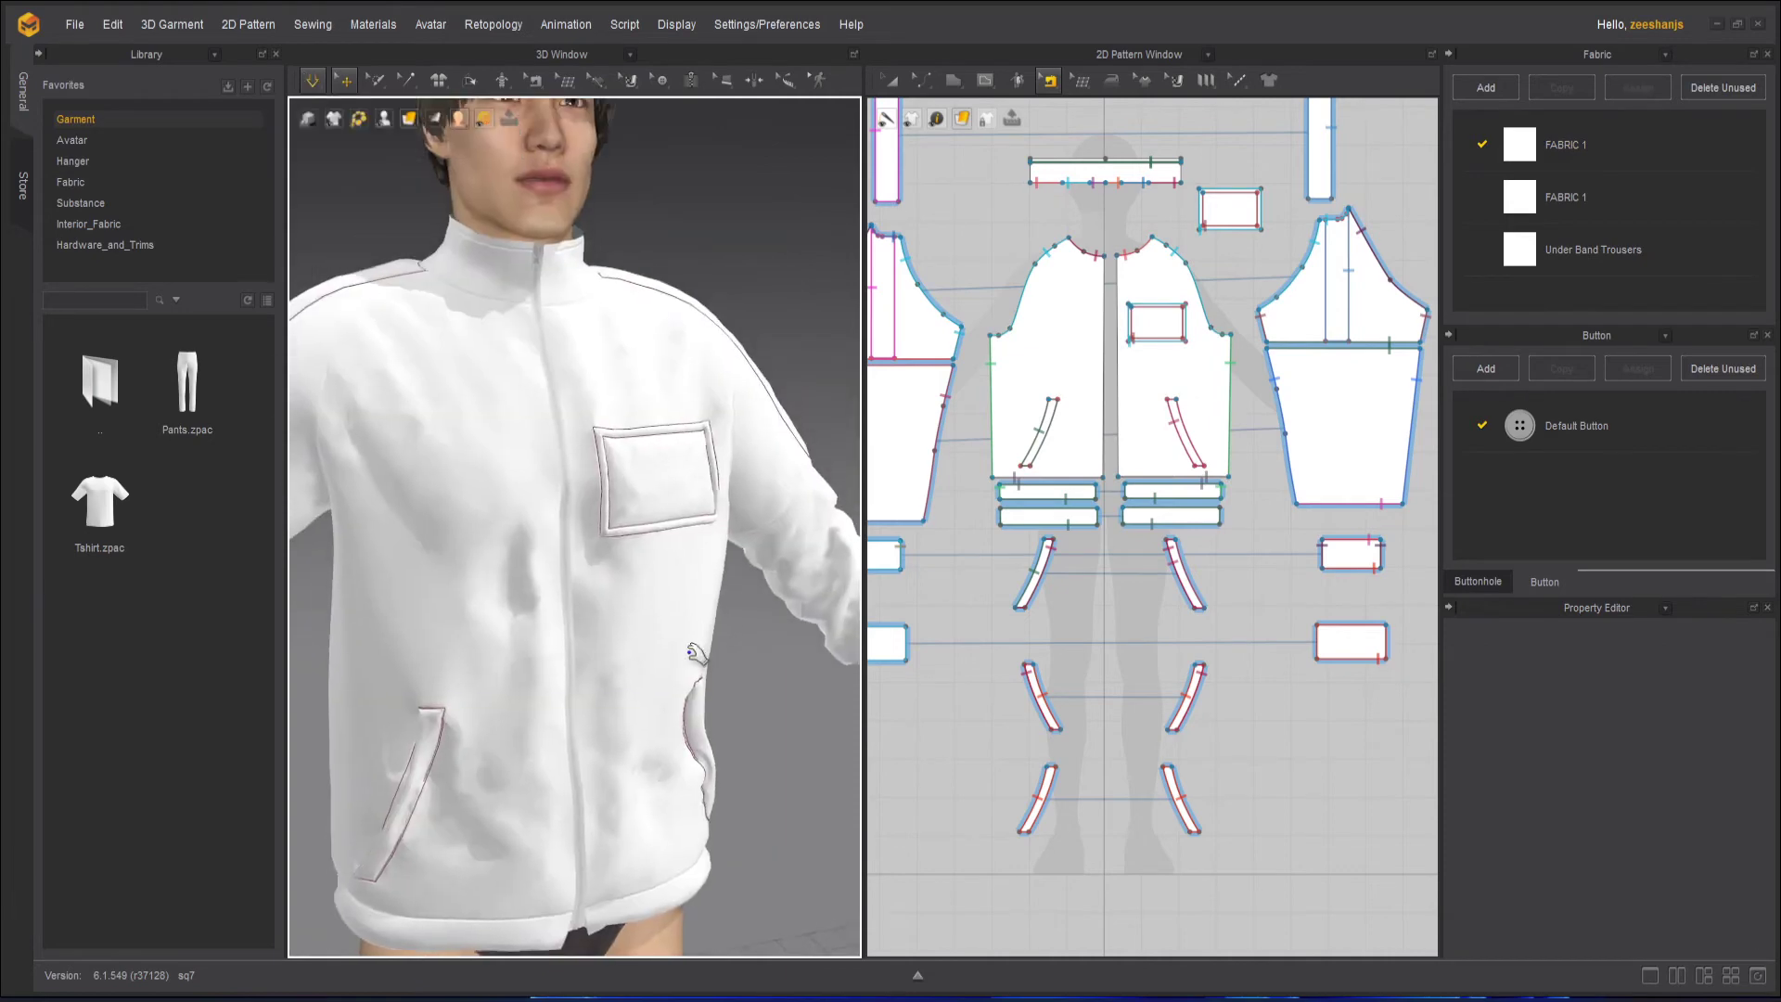
key(space)
right_drag(734, 639, 656, 648)
key(space)
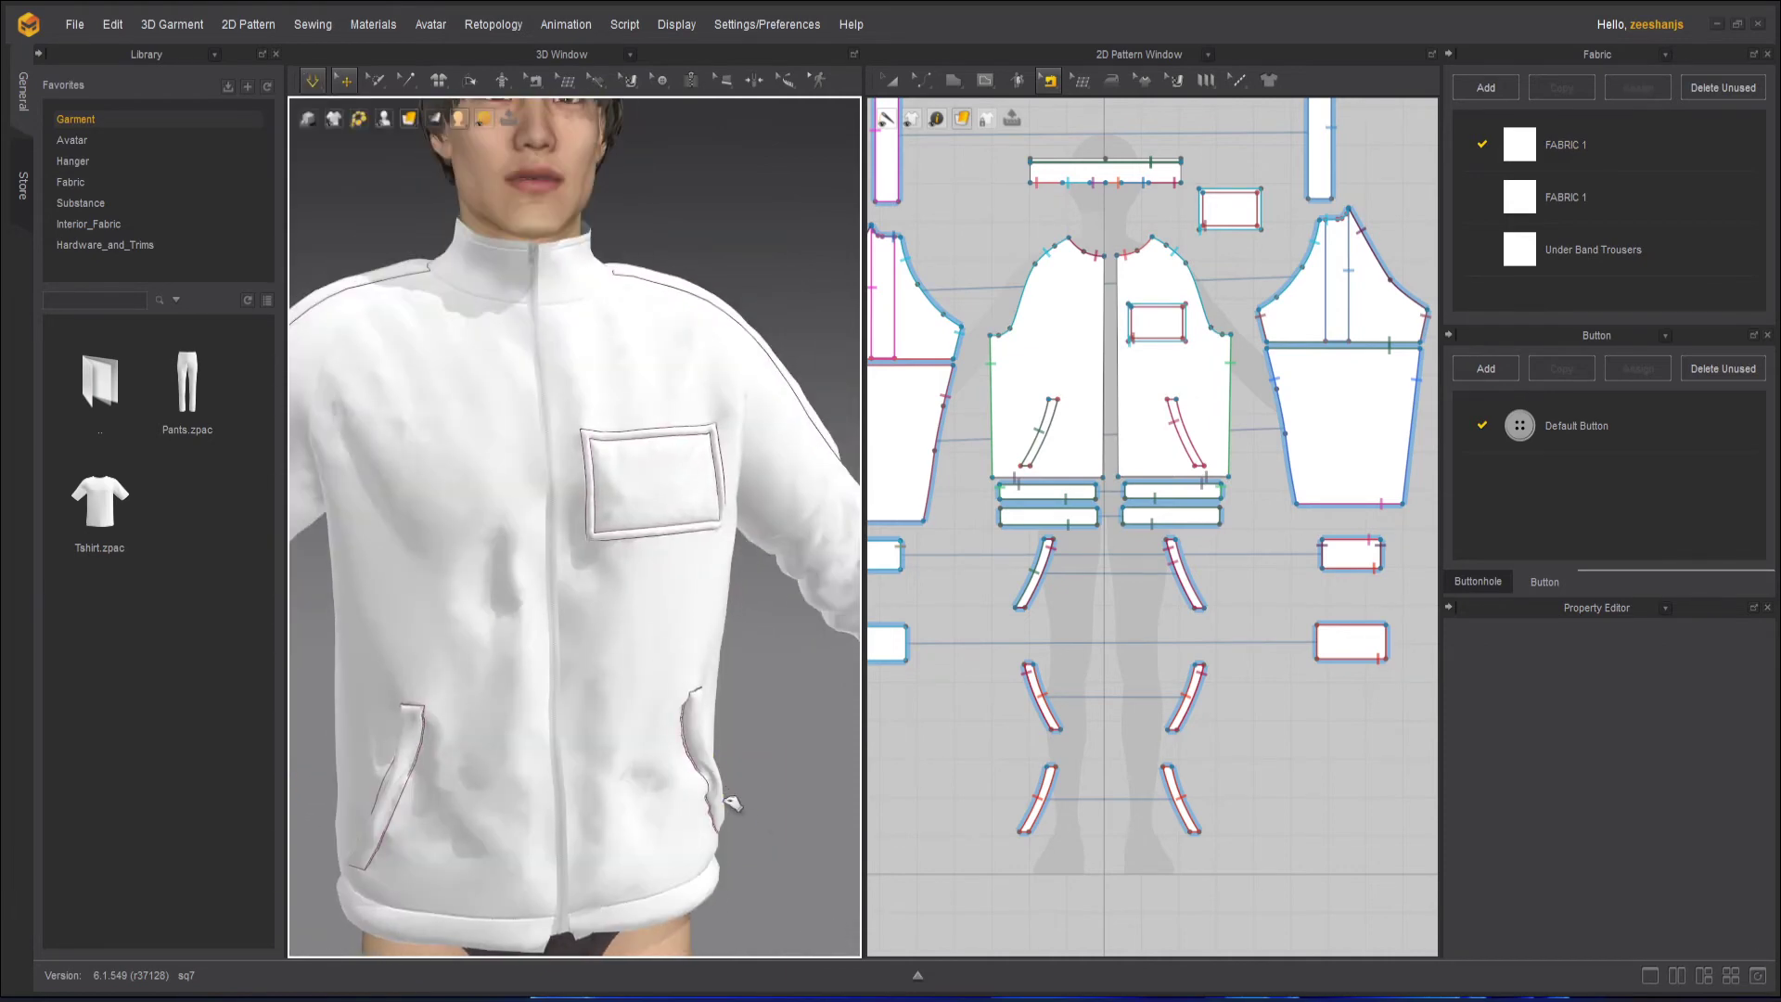
click(721, 794)
click(775, 775)
right_drag(705, 705, 673, 650)
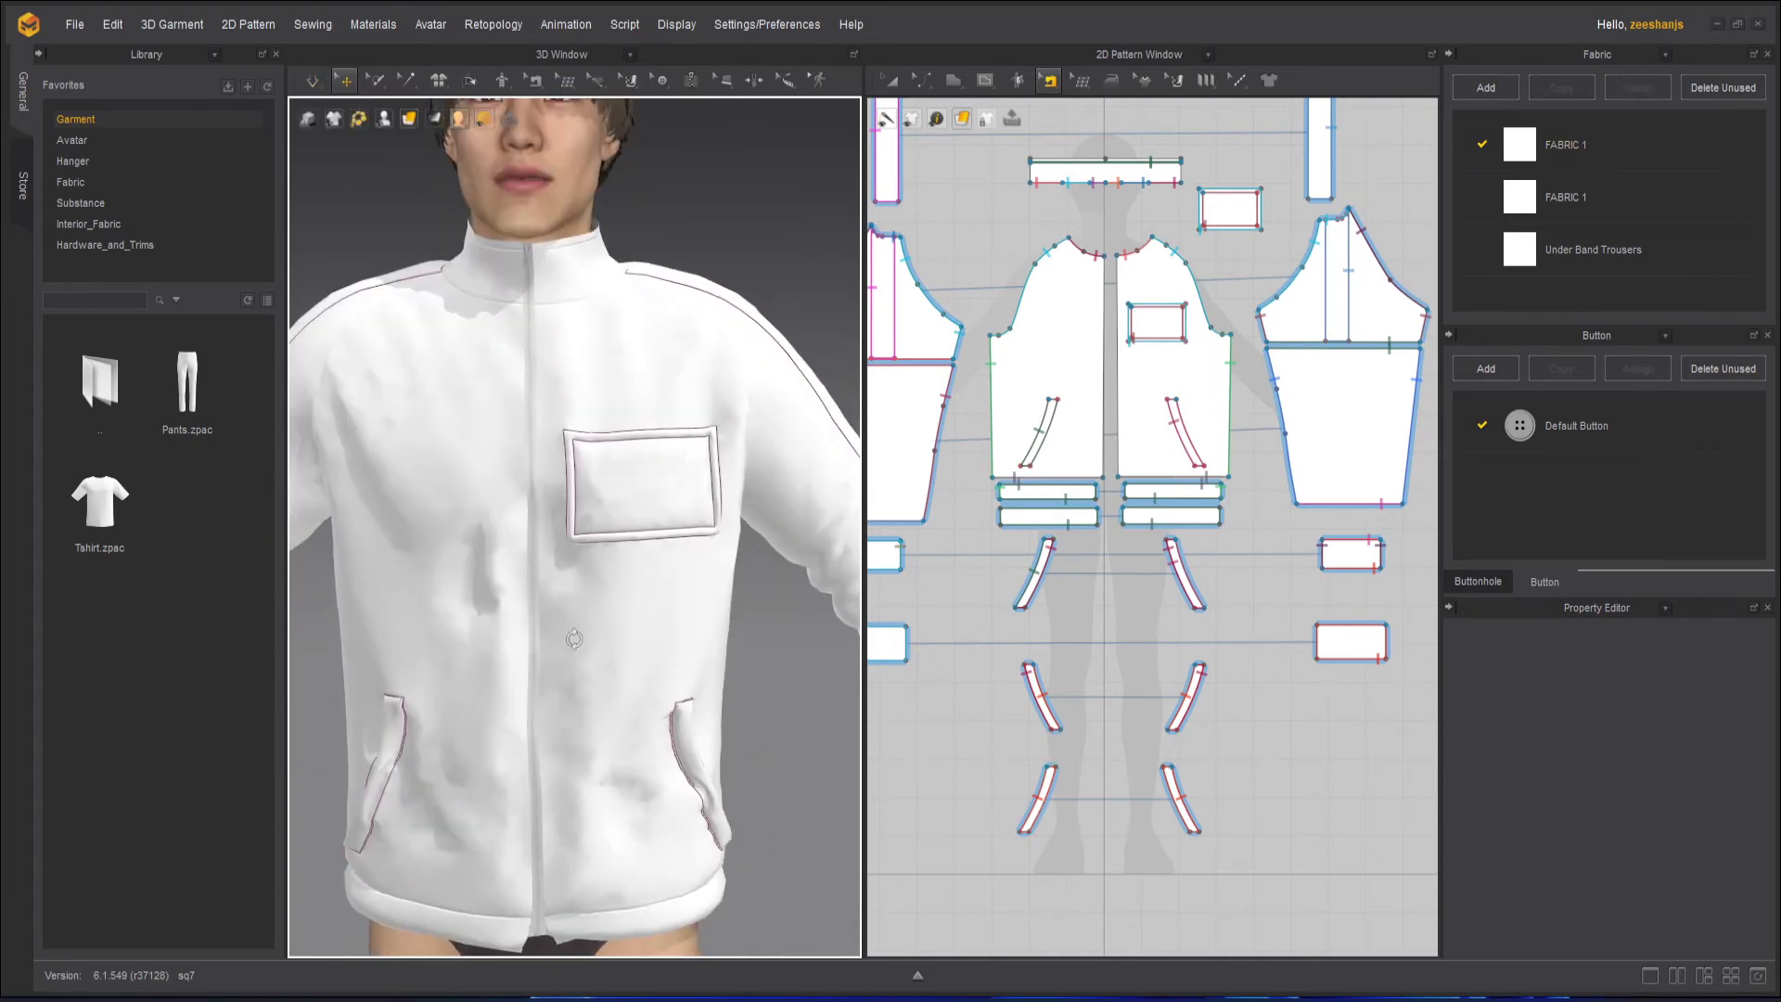
Examine the zipper slider, puller and teeth at the collar from close up
scroll(584, 598, up, 3)
scroll(582, 598, up, 2)
middle_drag(583, 598, 687, 928)
key(space)
middle_drag(649, 516, 600, 700)
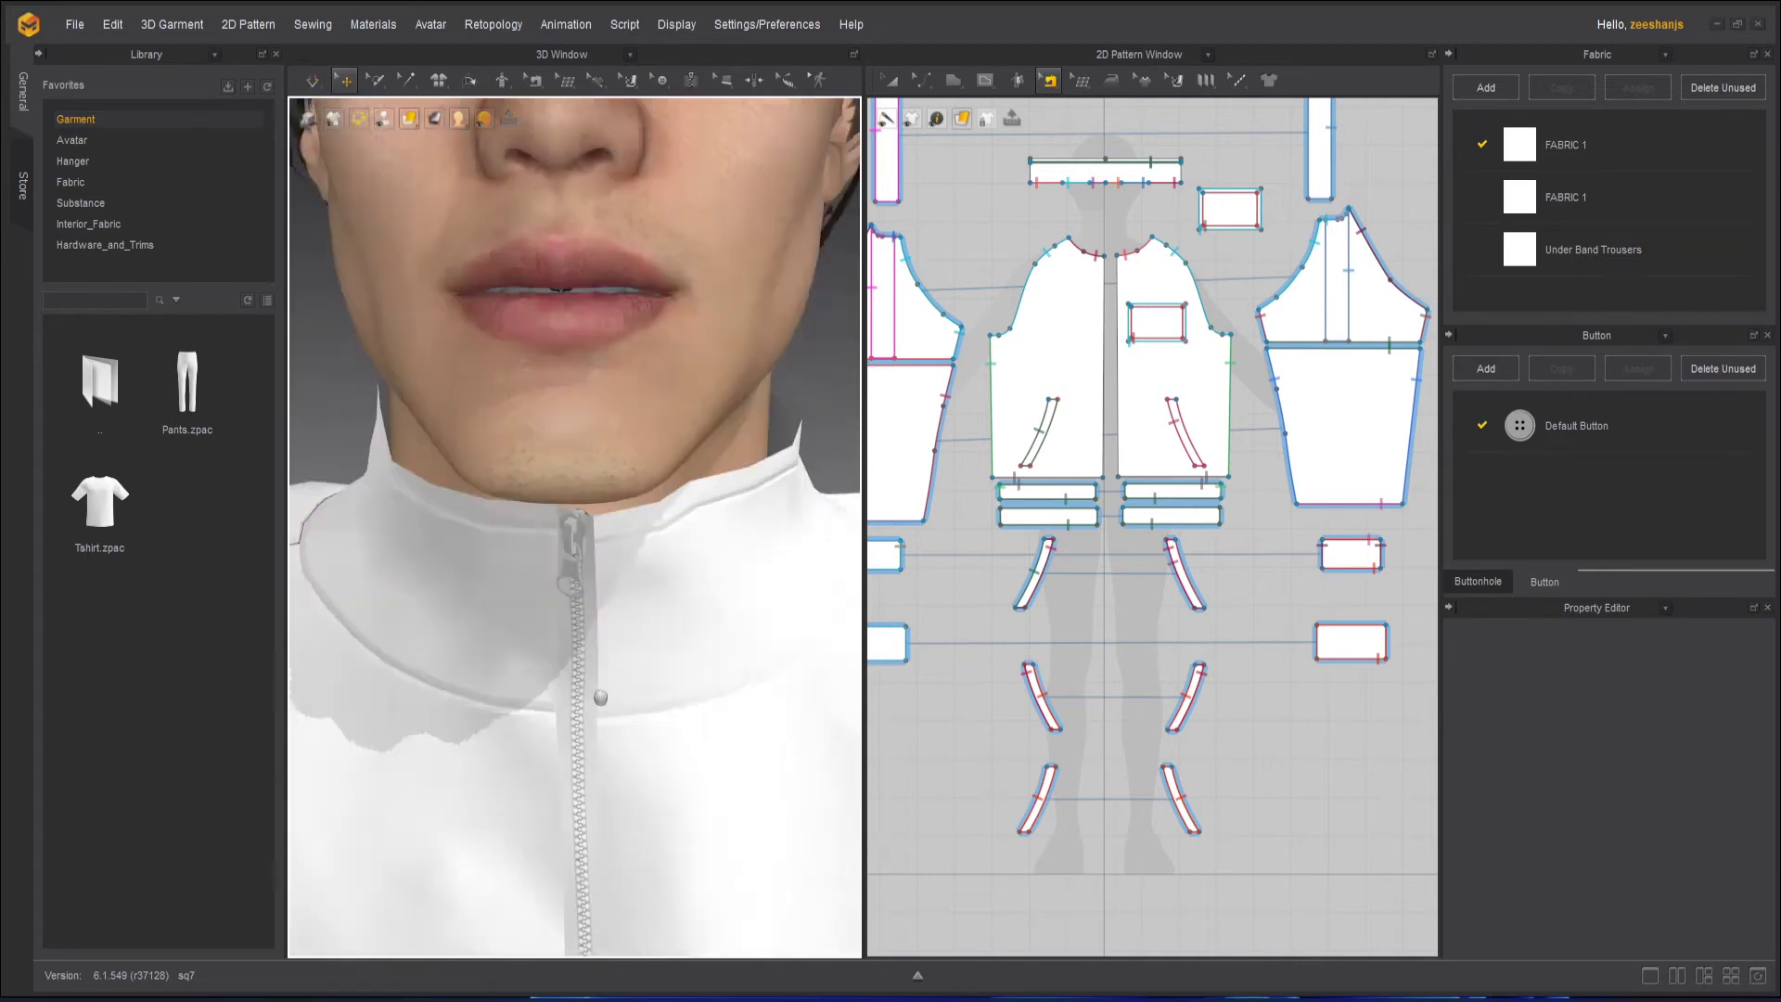
right_drag(600, 699, 630, 663)
scroll(630, 663, down, 1)
key(space)
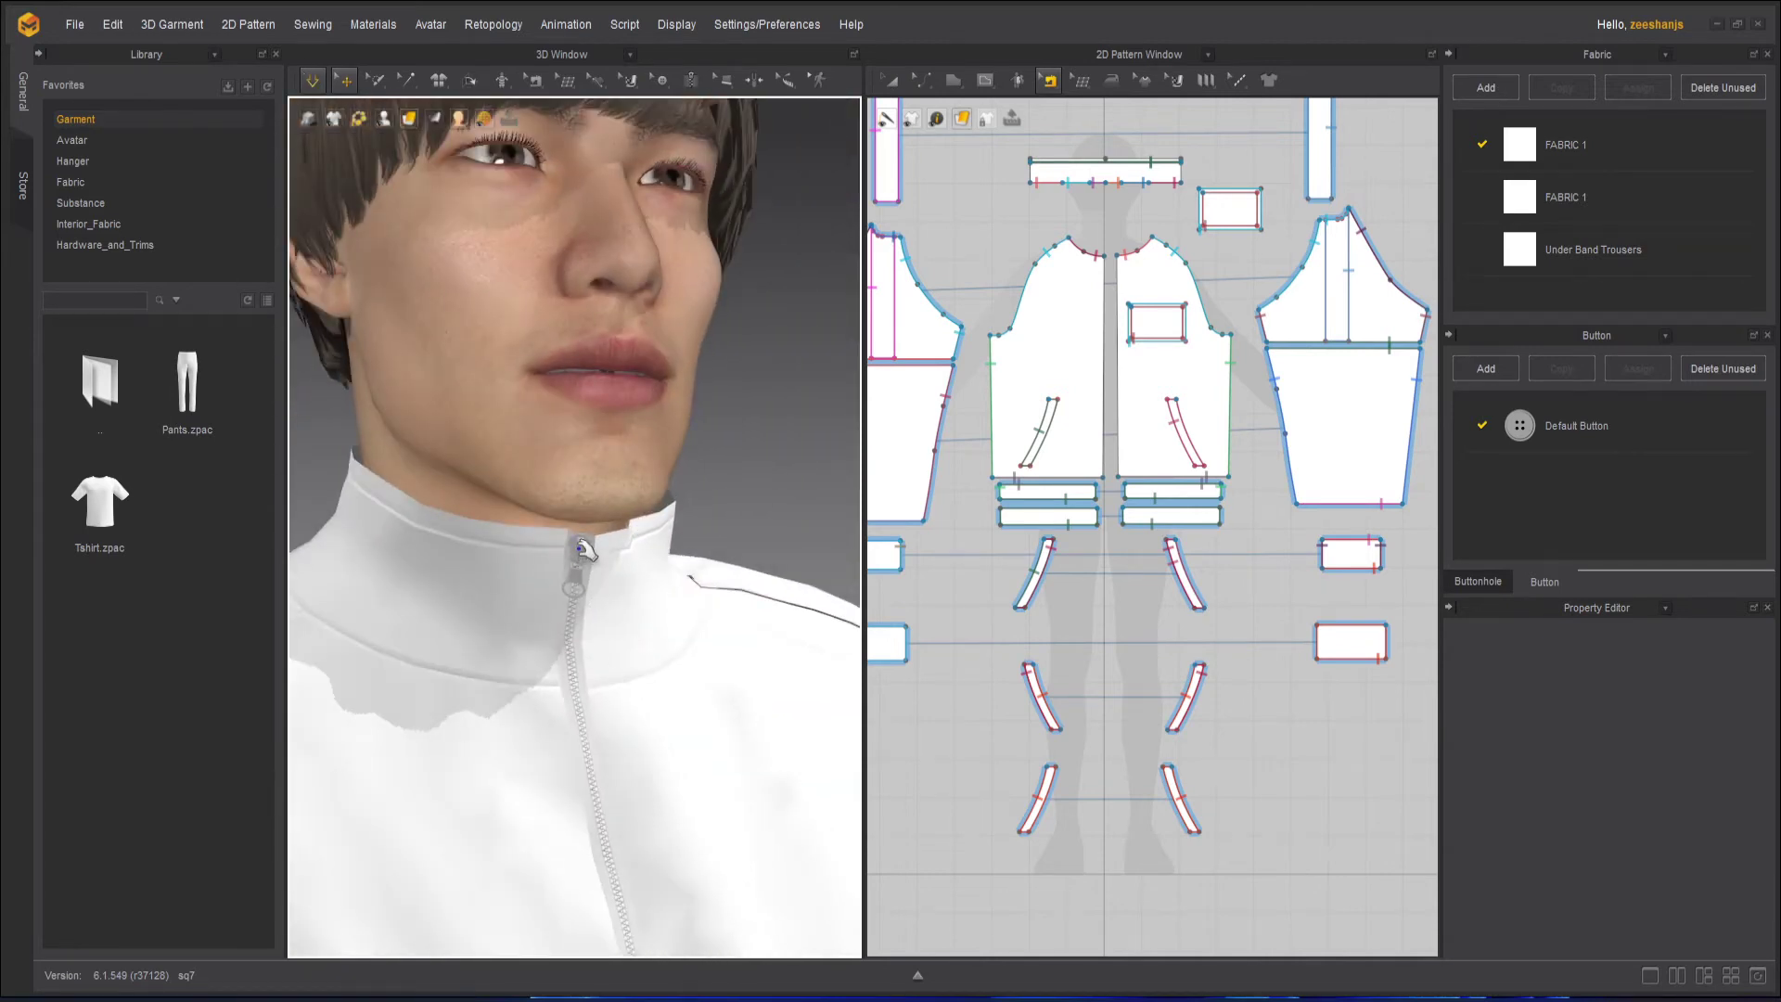
click(312, 79)
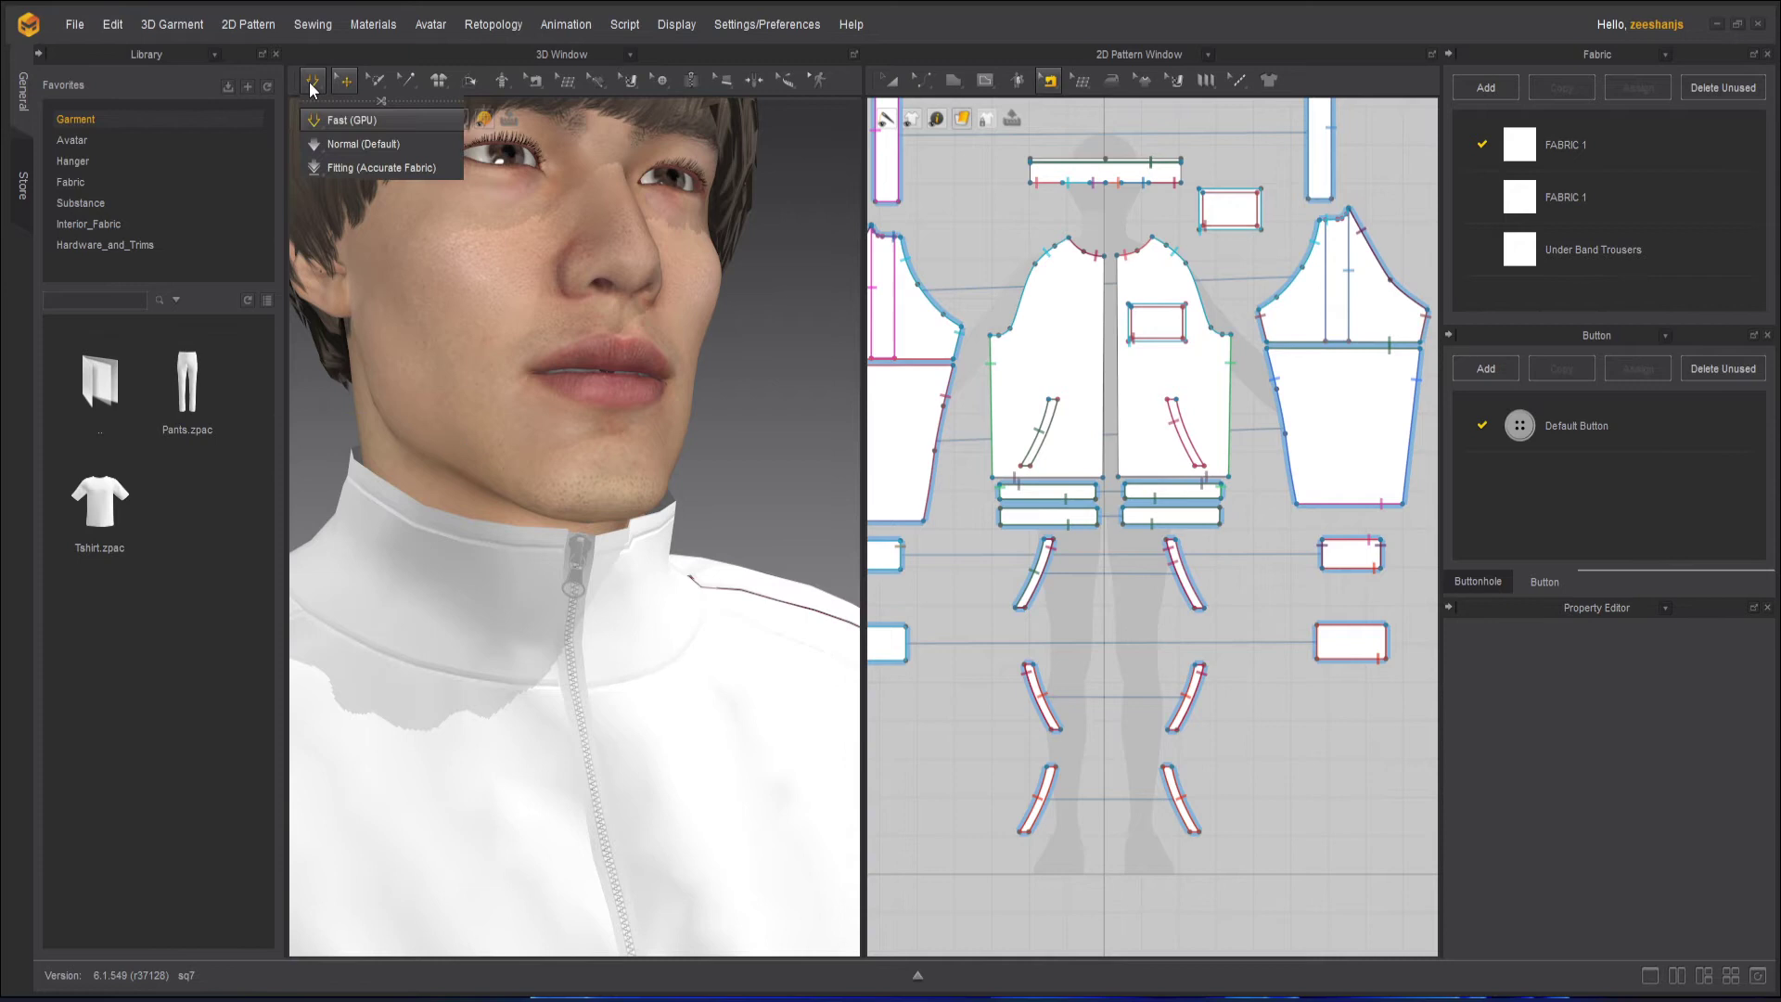
Move the zipper slider down along the teeth from the collar to below the level of the chest pocket
click(691, 80)
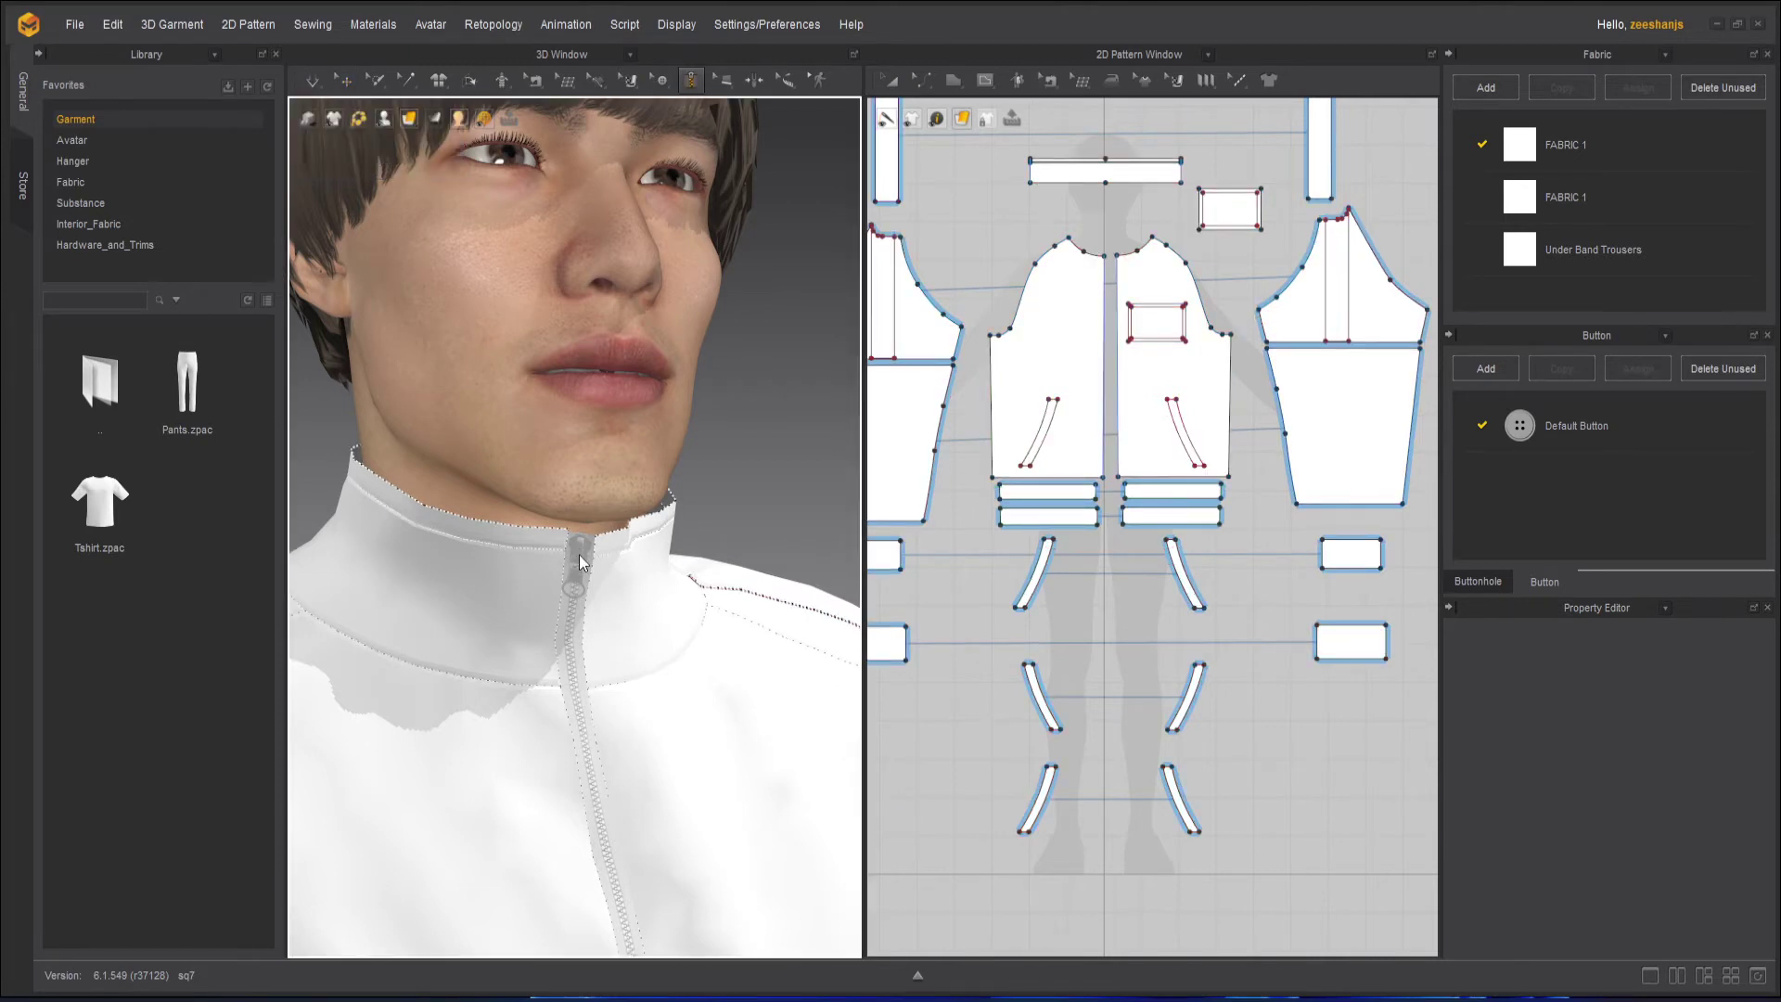
click(339, 80)
right_drag(557, 418, 590, 650)
drag(610, 582, 654, 942)
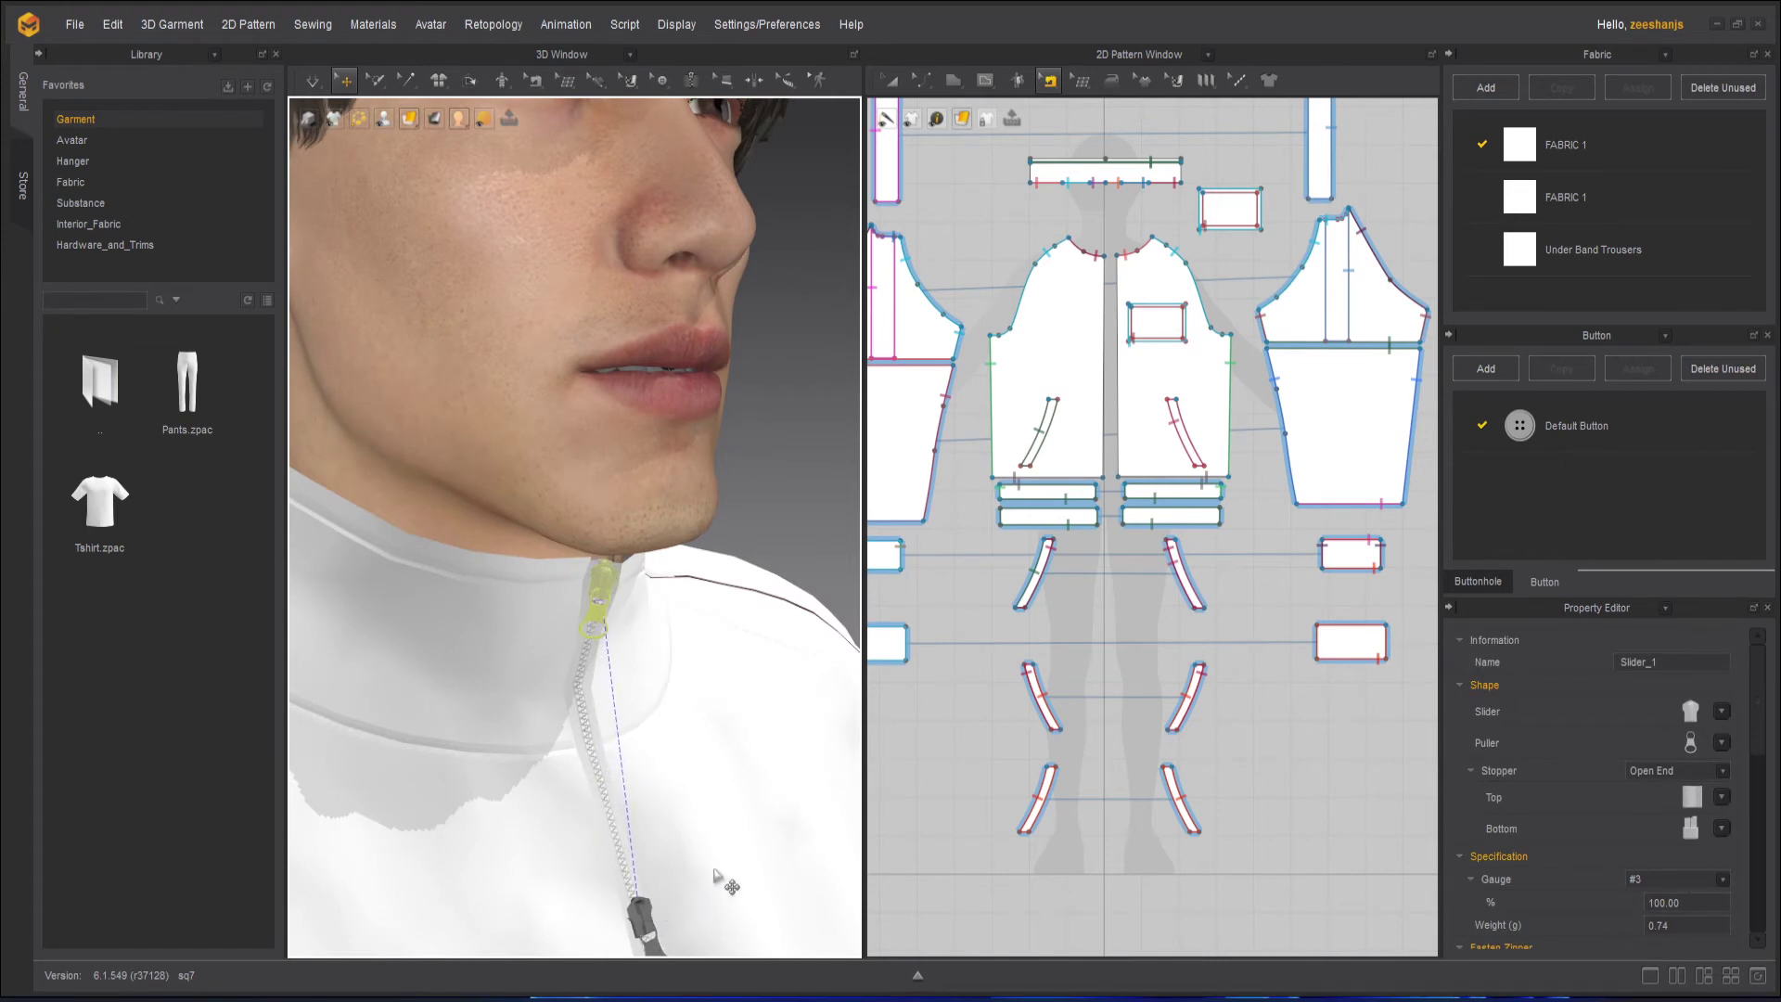
middle_drag(735, 715, 648, 287)
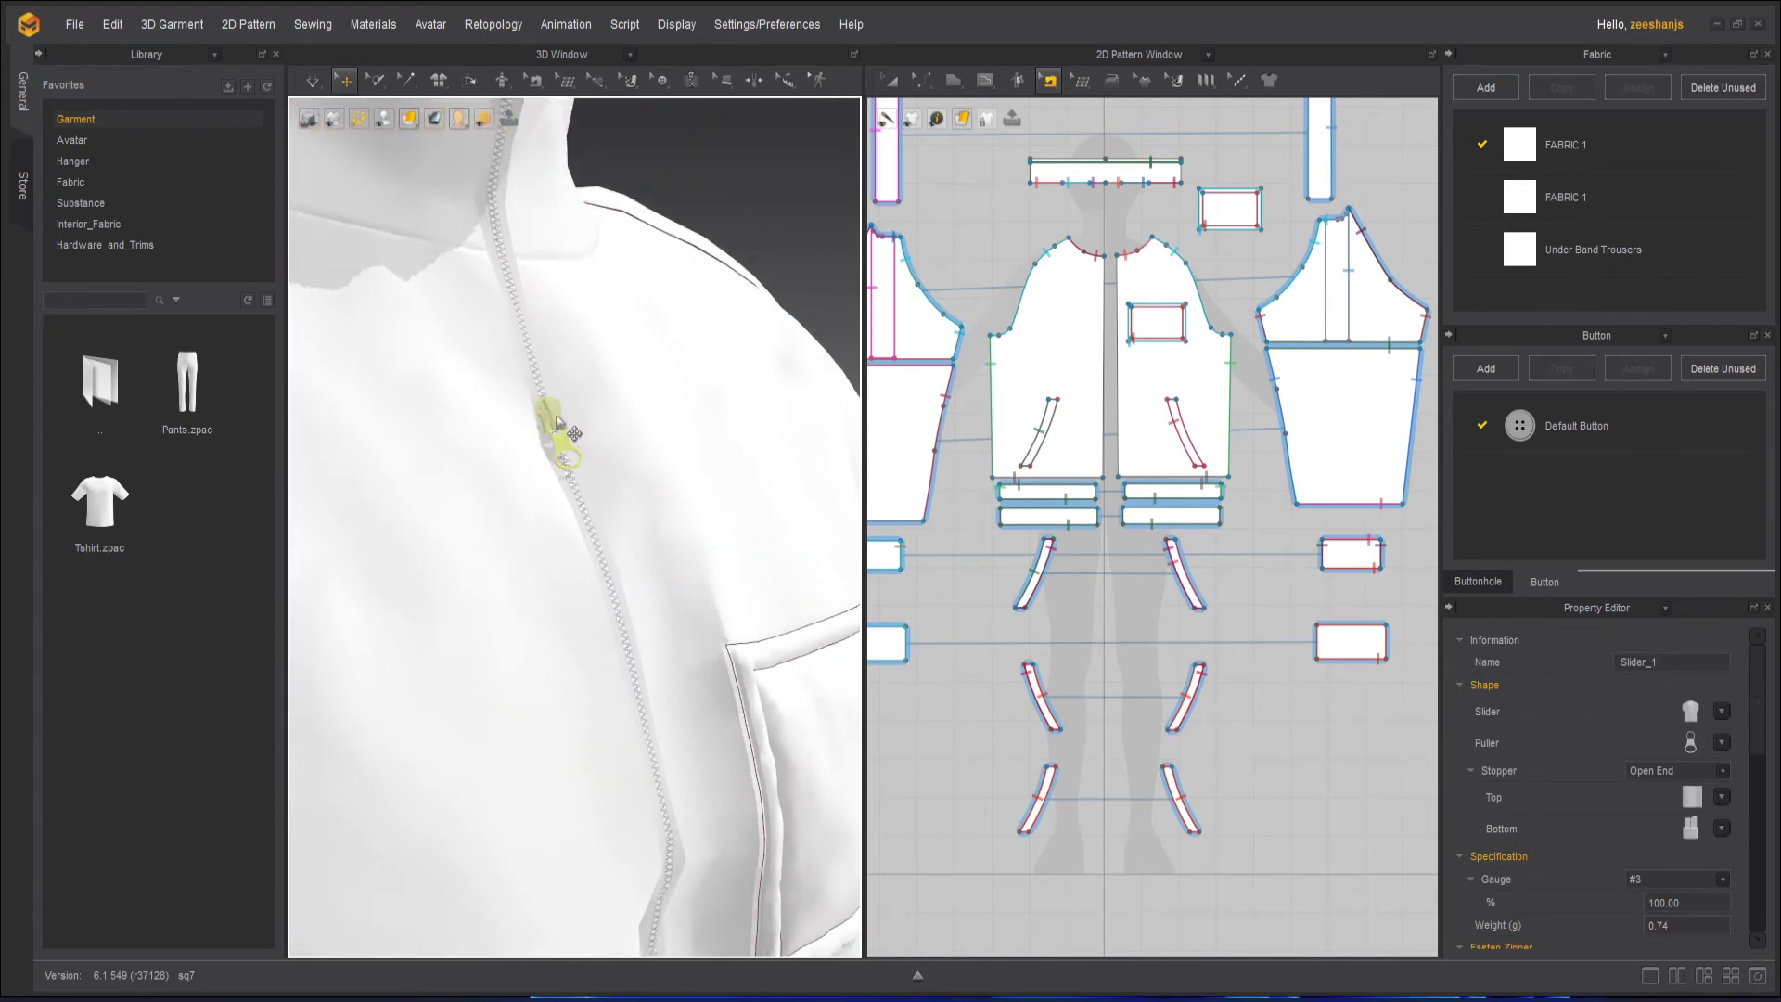
drag(557, 424, 667, 830)
scroll(703, 640, down, 3)
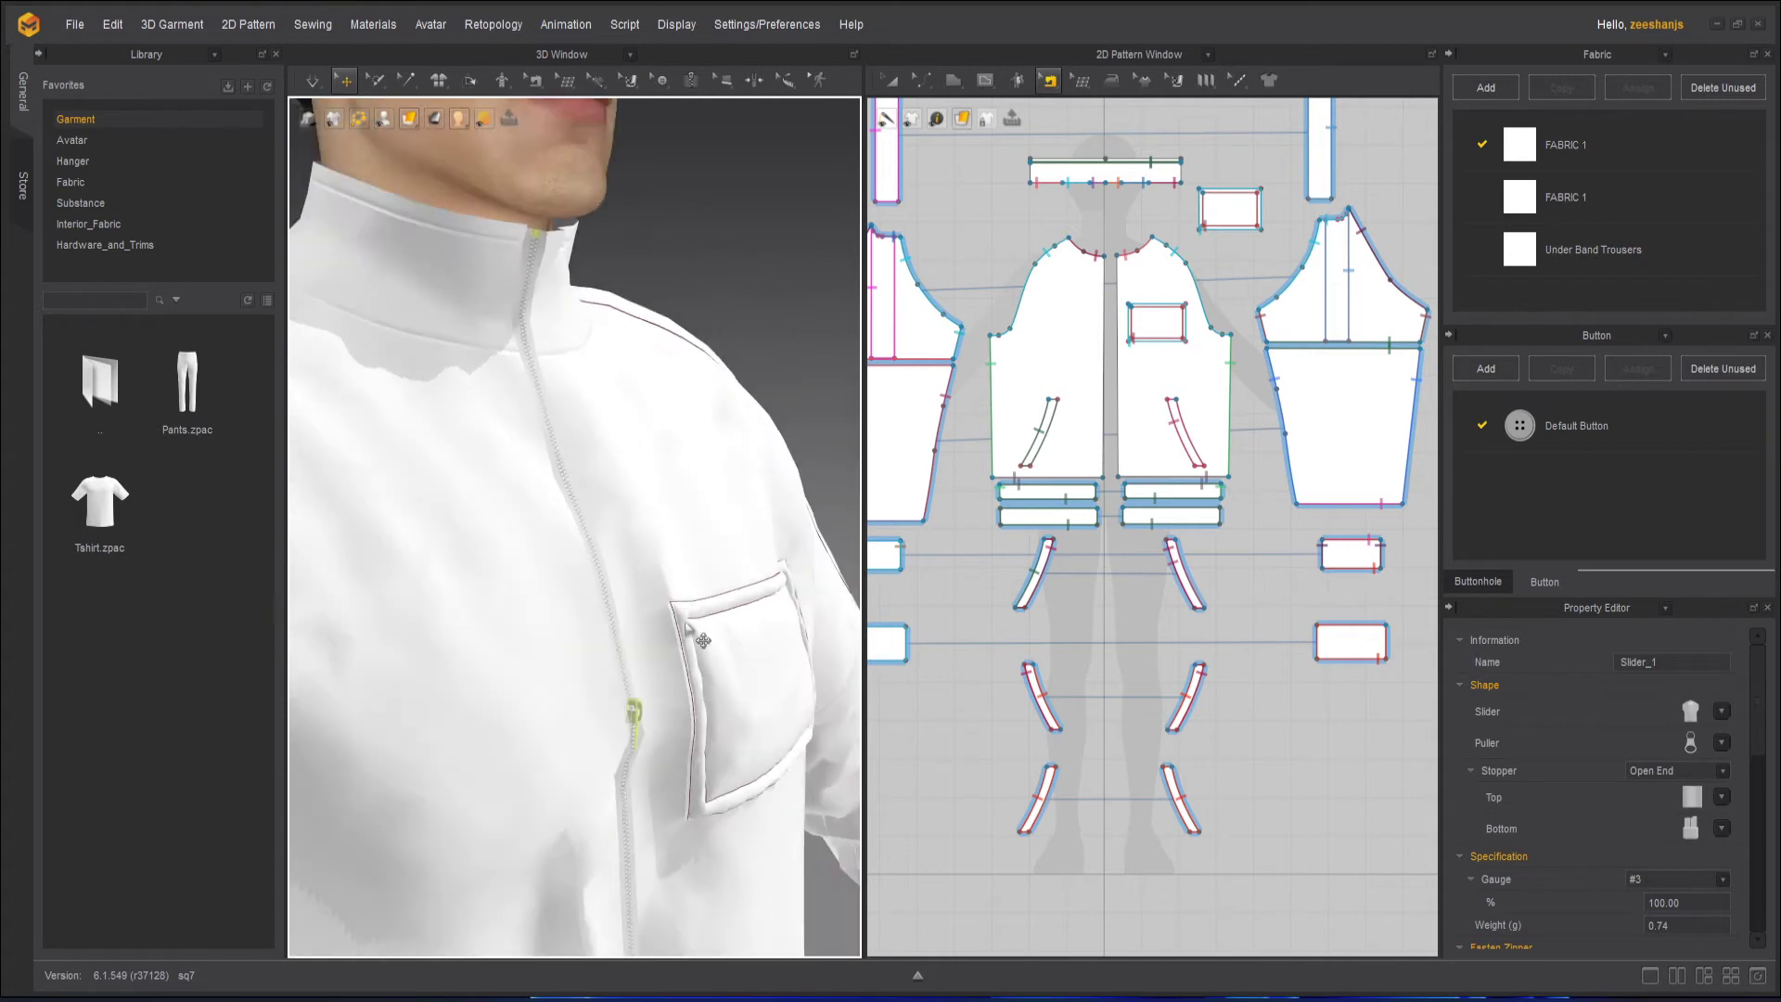
scroll(703, 640, down, 3)
scroll(640, 686, up, 2)
scroll(635, 696, down, 2)
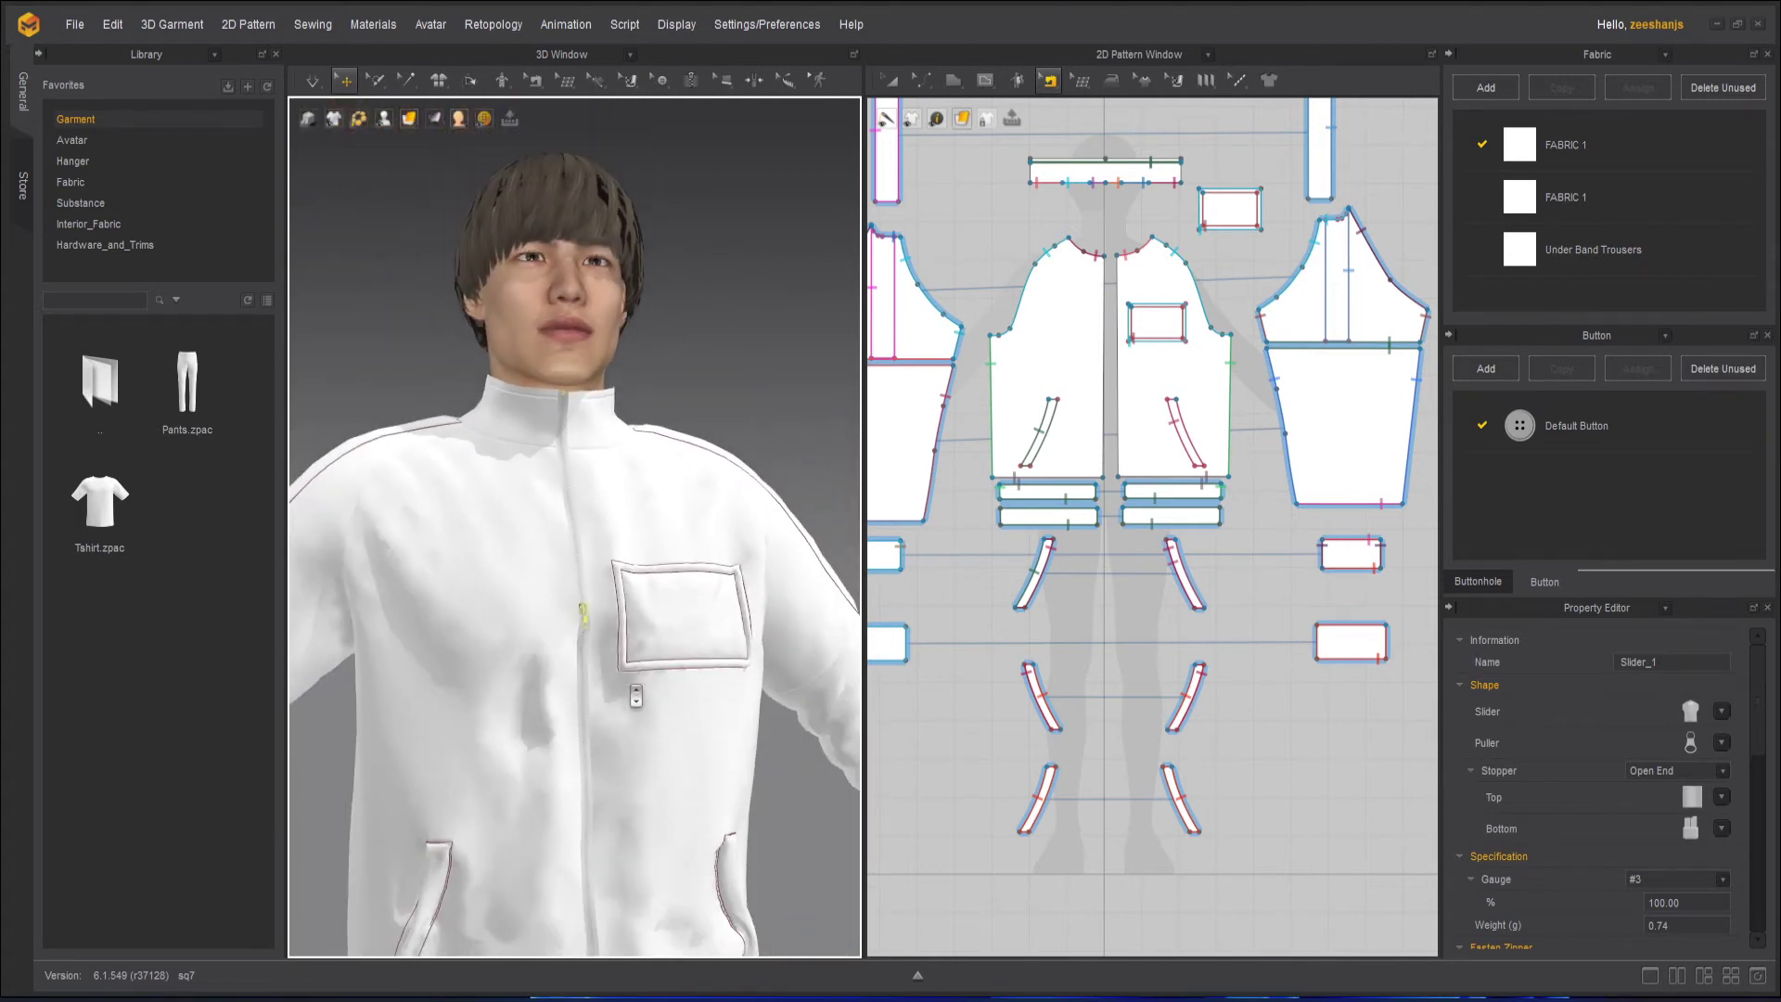
middle_drag(620, 685, 655, 569)
drag(640, 503, 636, 668)
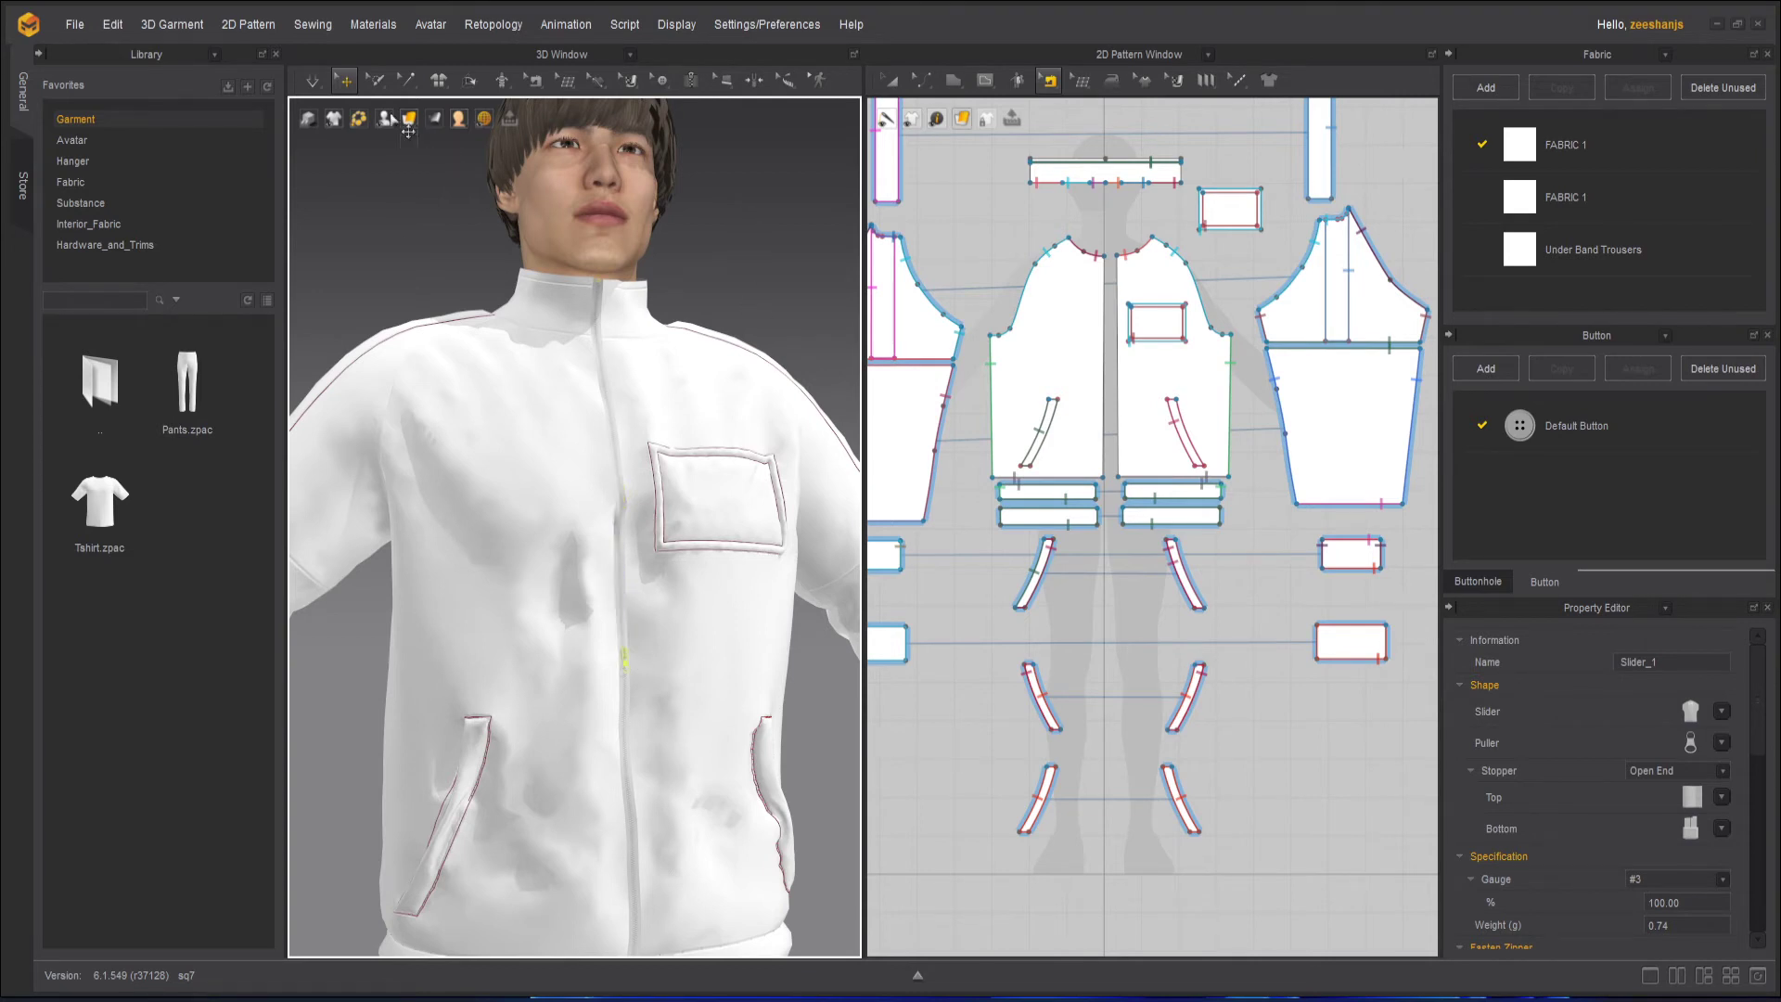
Run the simulation so the jacket opens above the slider, and pull the collar ends apart
click(314, 81)
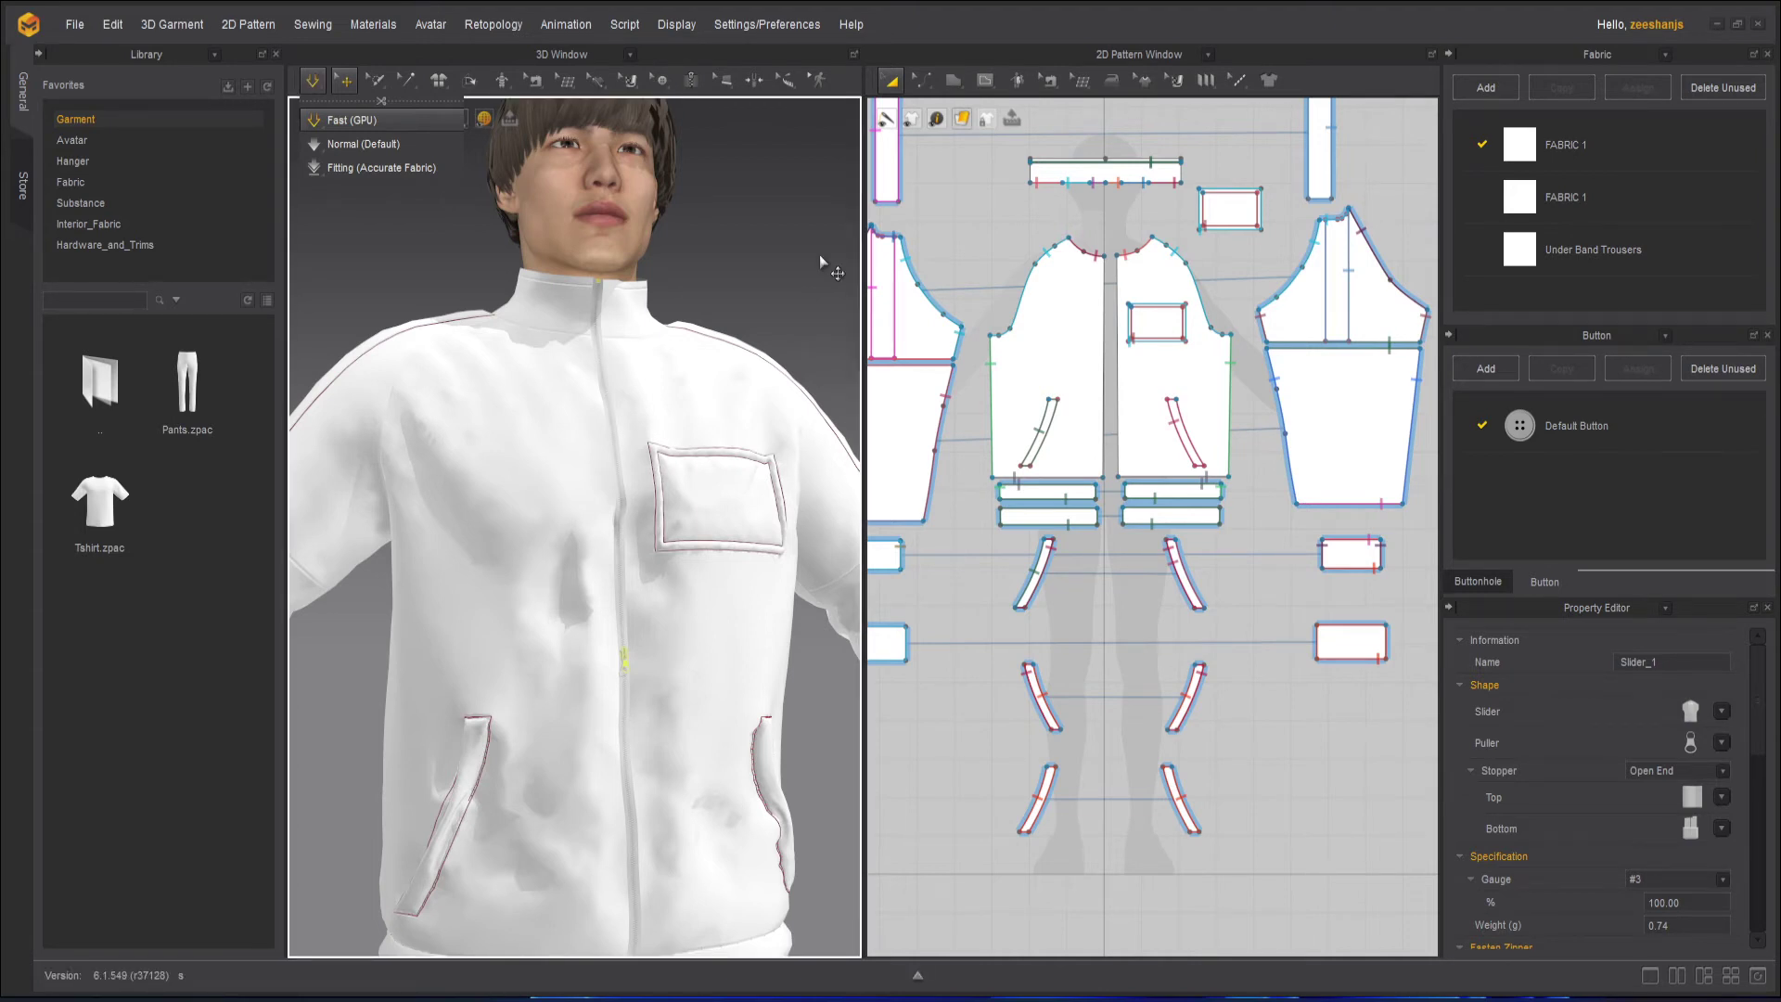
key(space)
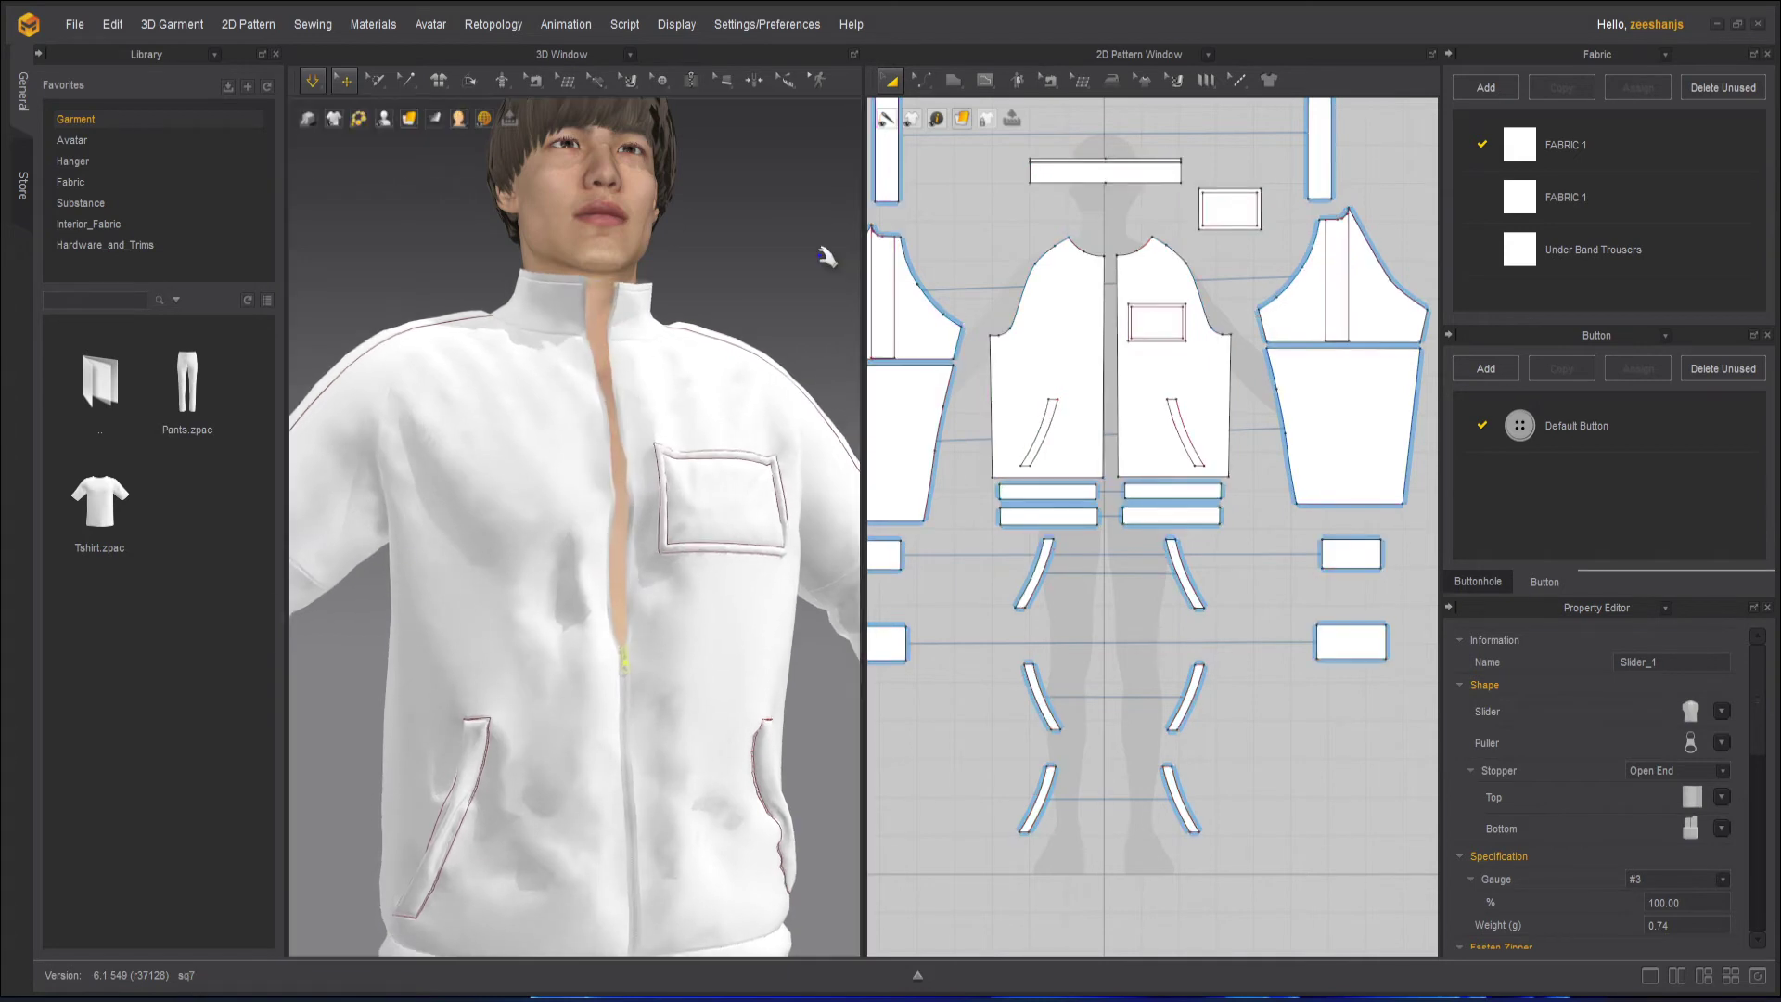
click(511, 293)
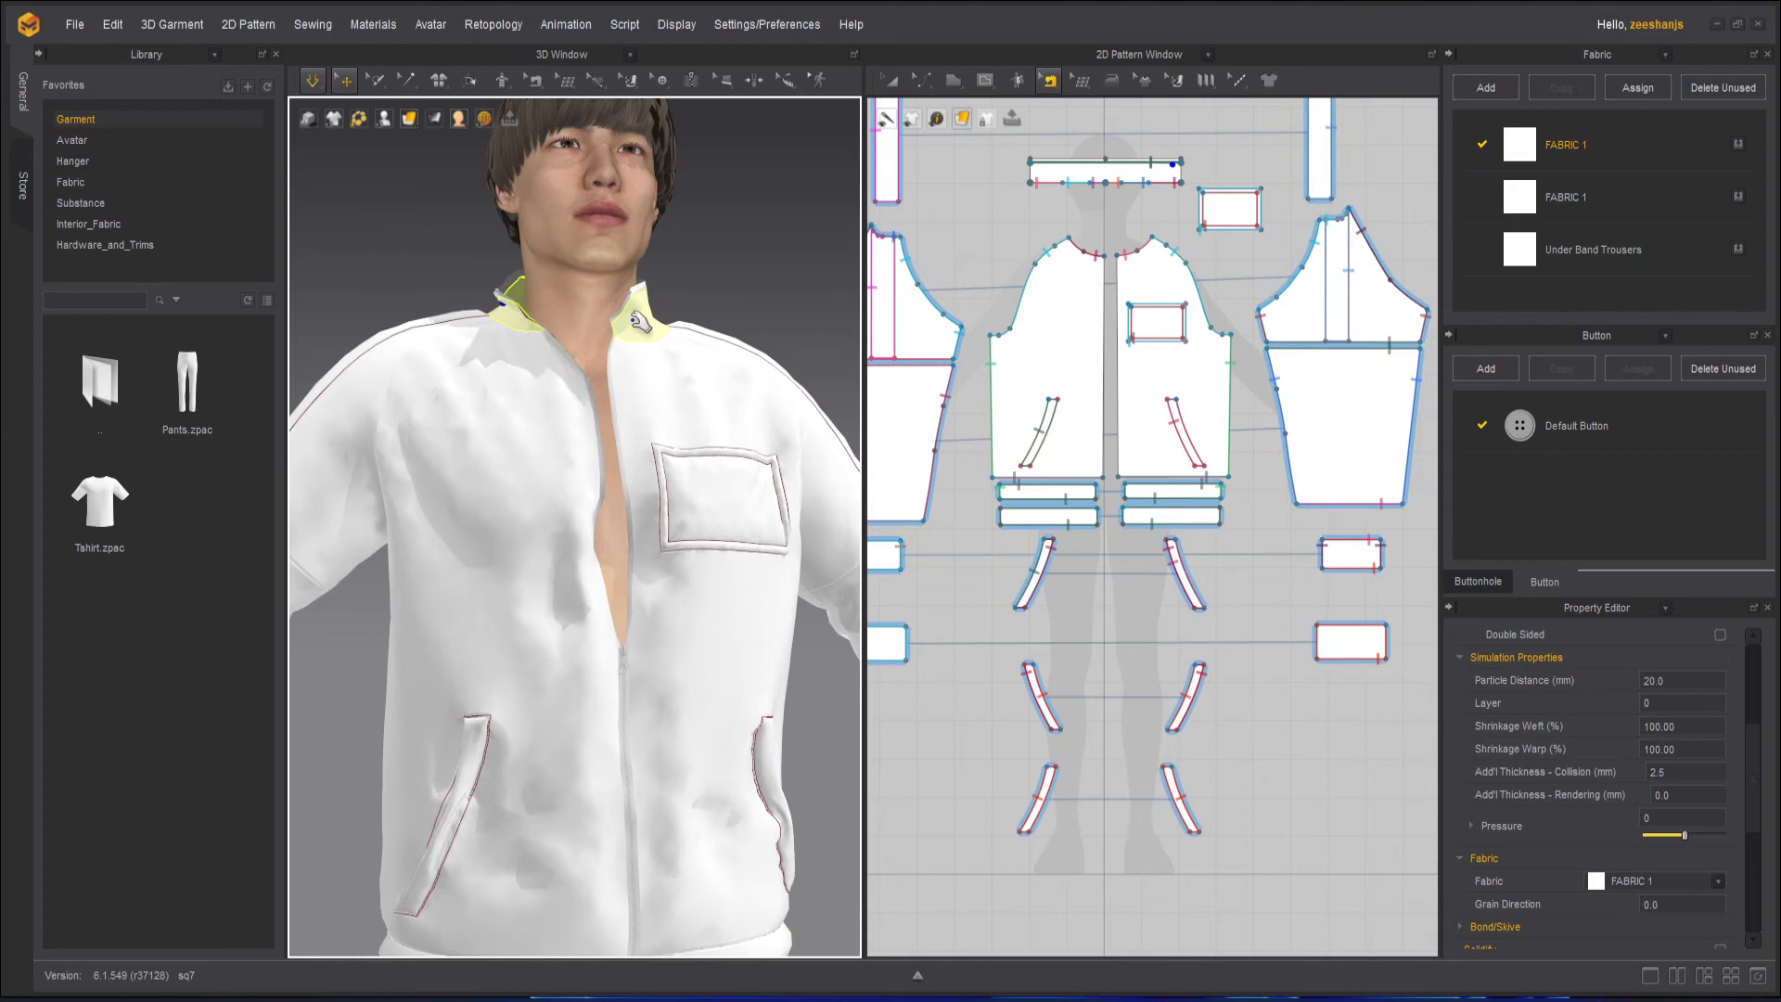
click(715, 262)
scroll(701, 285, down, 3)
right_drag(682, 401, 682, 390)
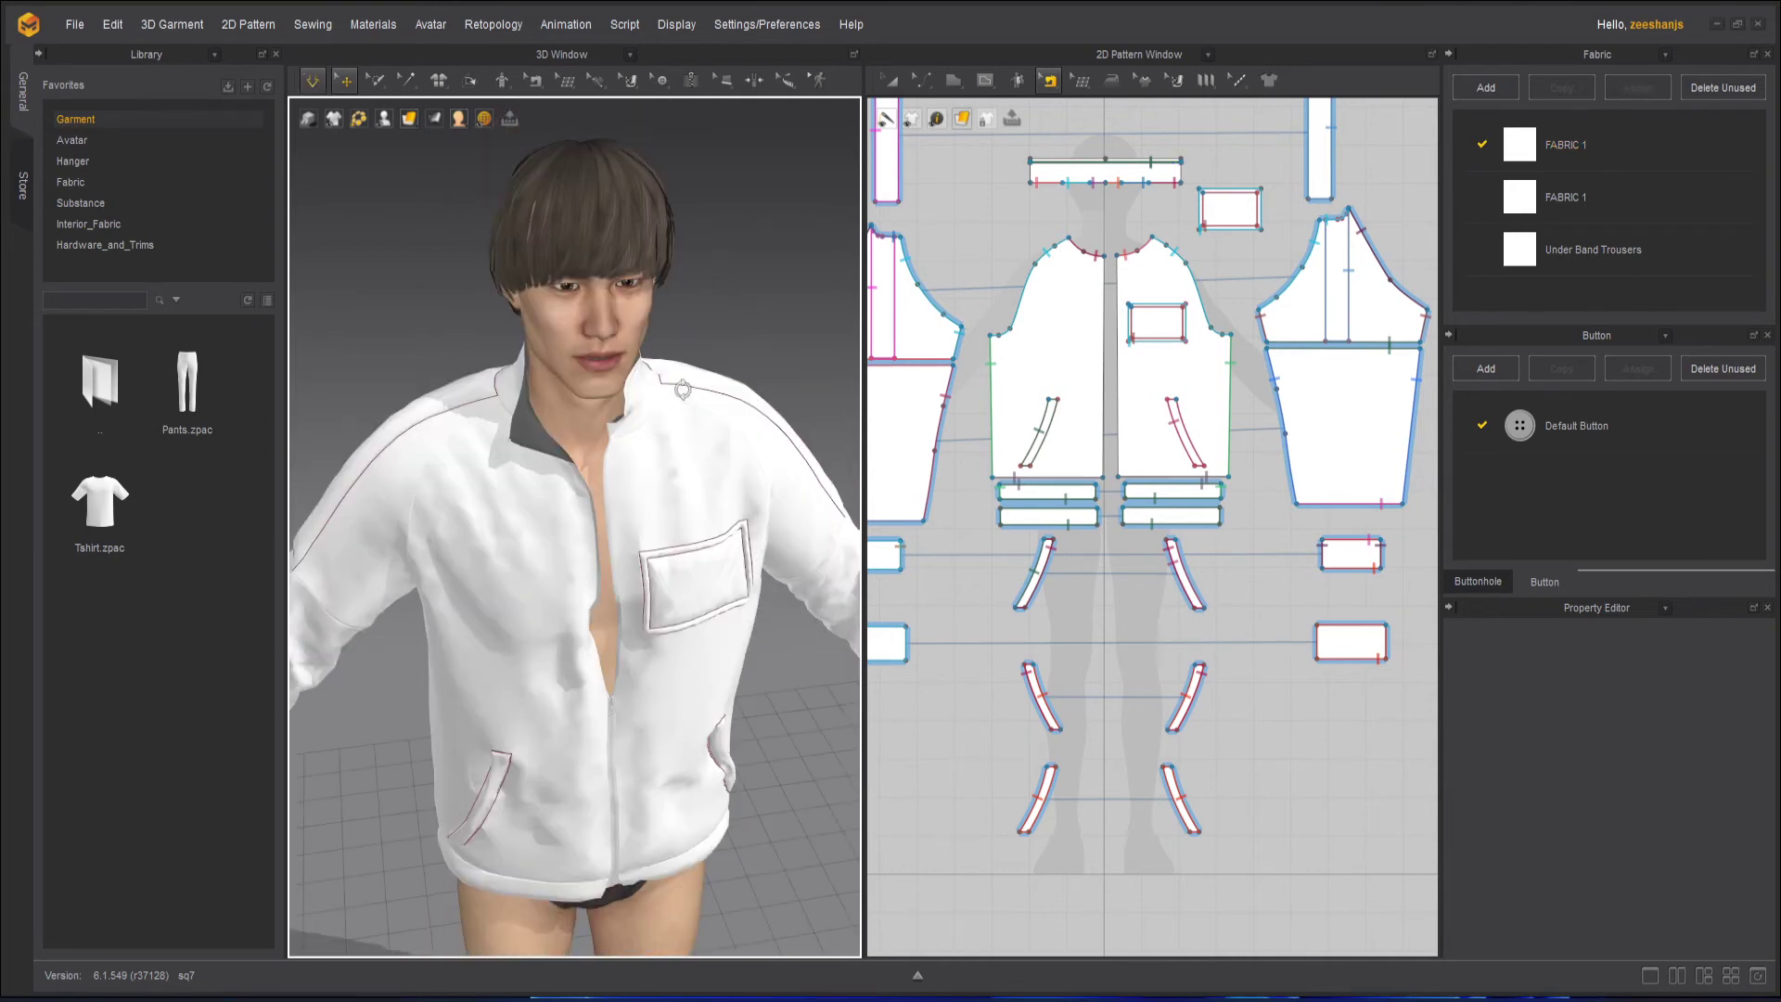
Fold both ends of the collar outward over the shoulders while the simulation runs
middle_drag(584, 399, 582, 378)
drag(542, 388, 468, 396)
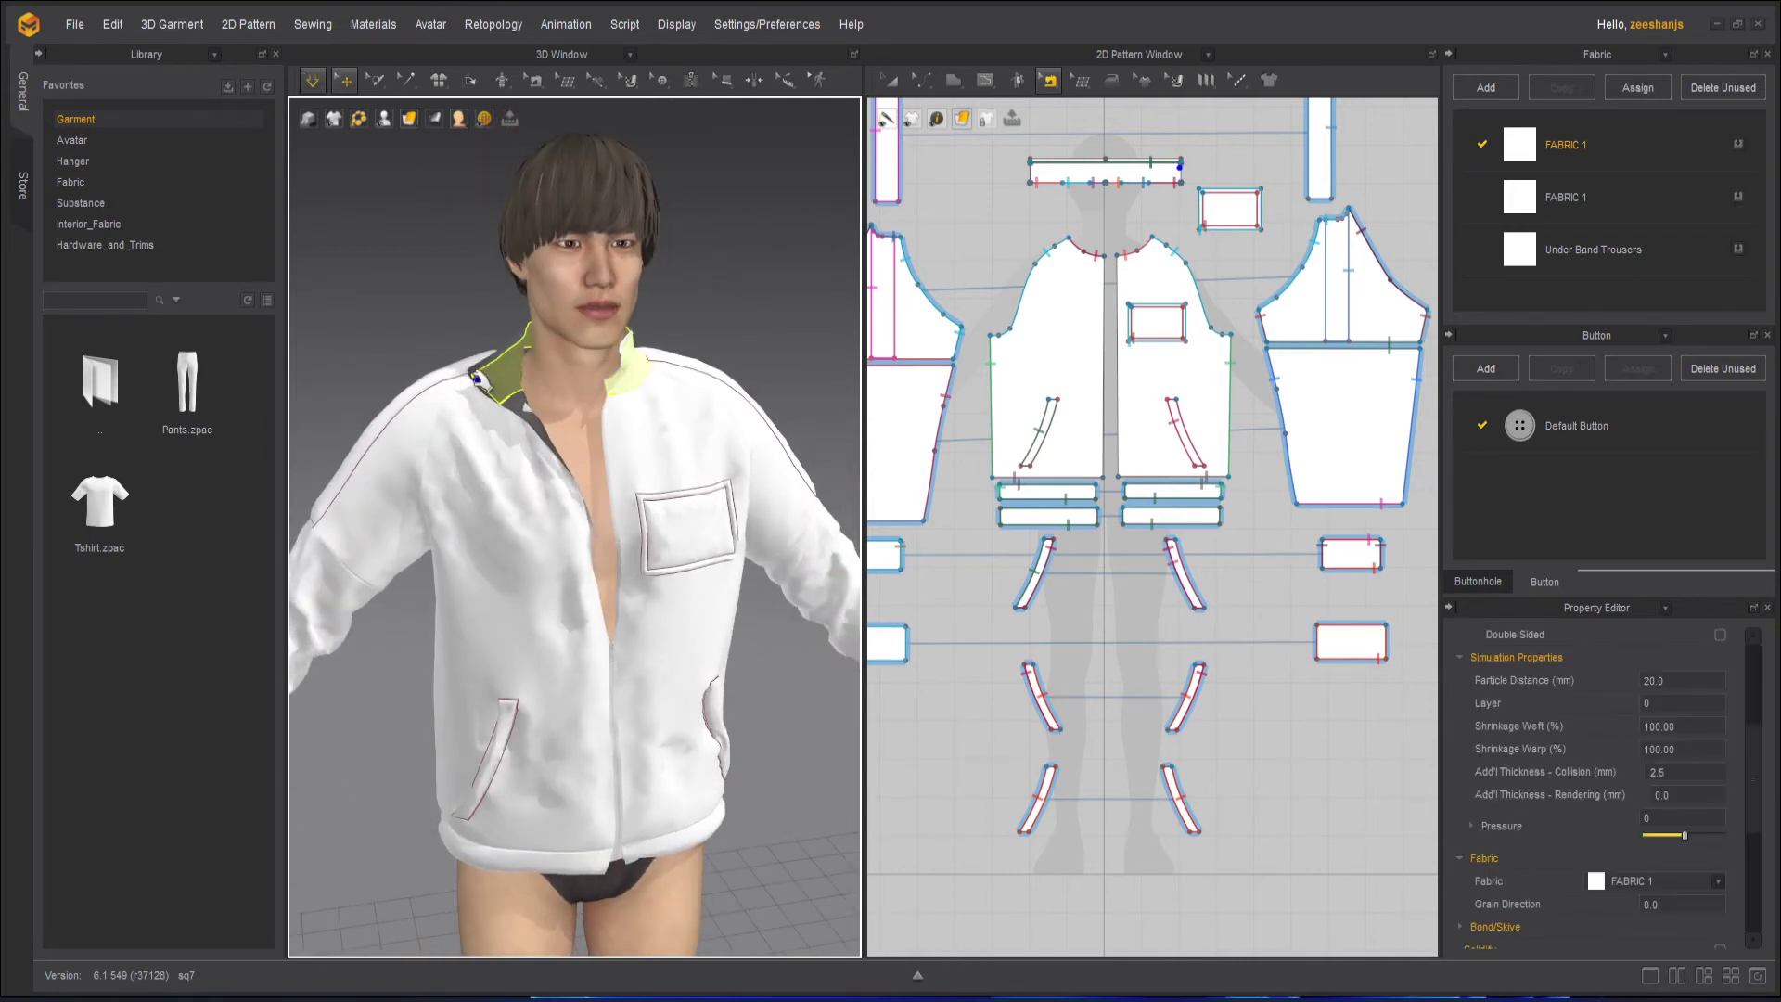
mouse_move(623, 384)
mouse_down()
mouse_move(707, 397)
mouse_move(614, 373)
mouse_up()
click(603, 367)
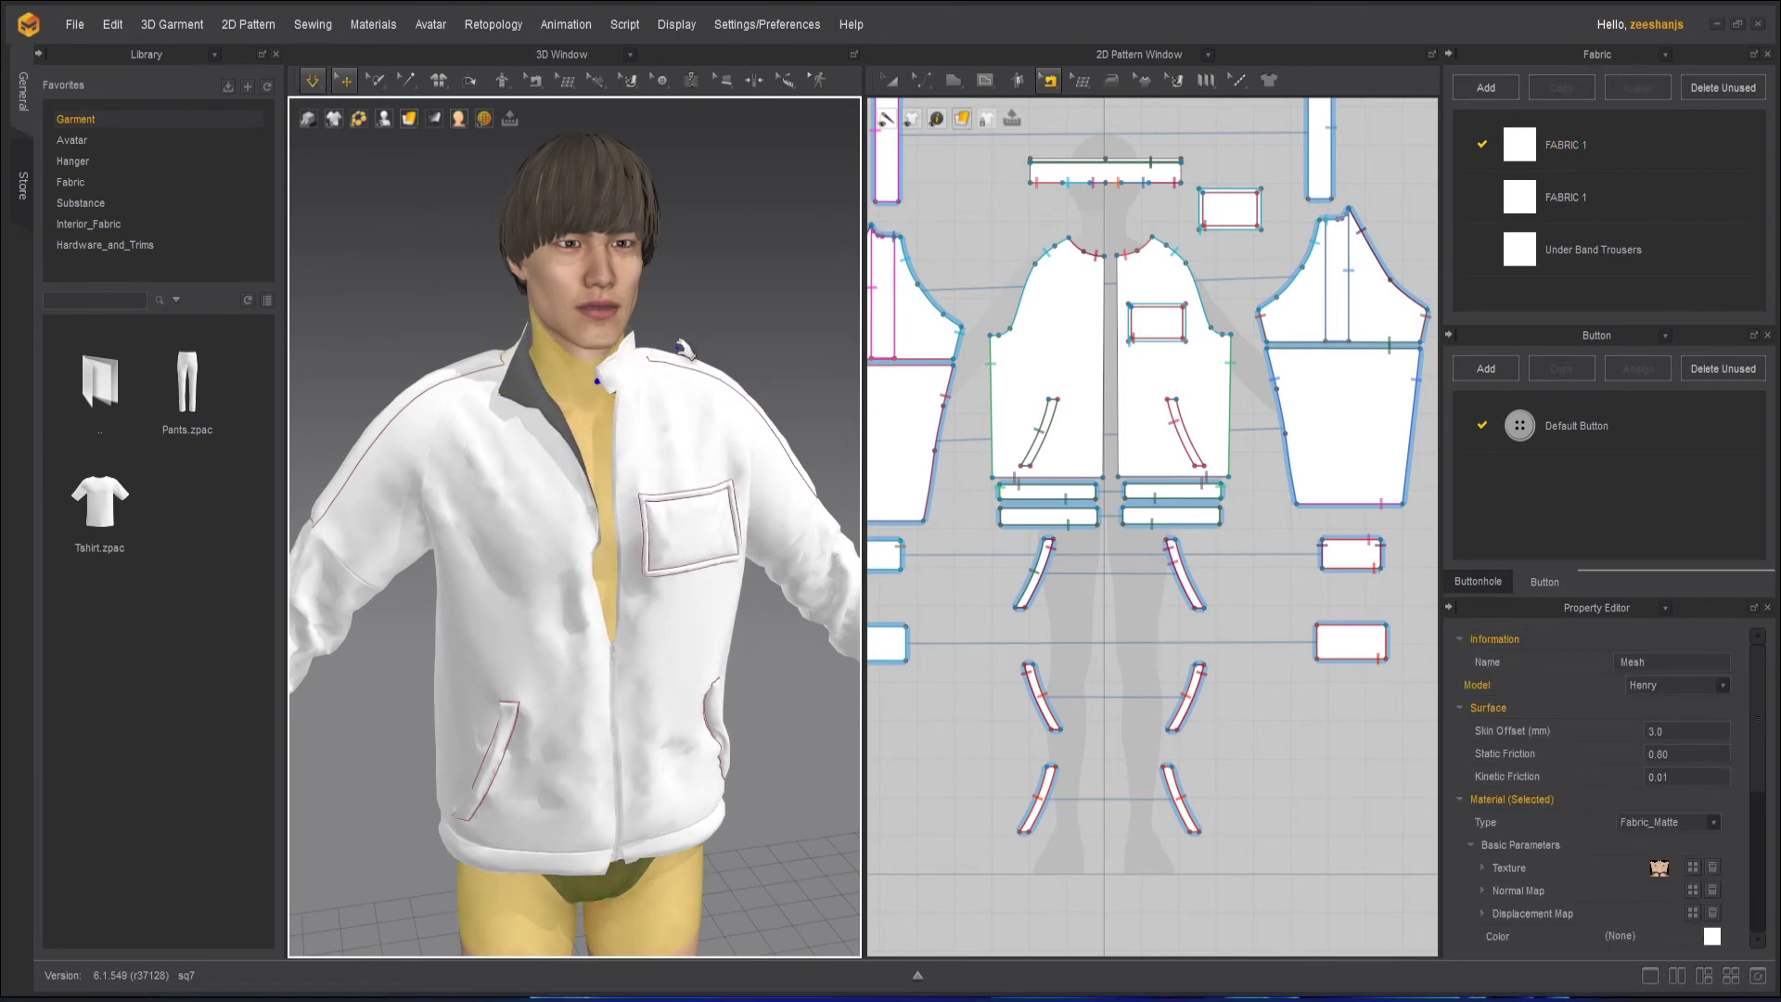
click(692, 336)
scroll(690, 335, down, 3)
drag(634, 299, 803, 299)
click(788, 262)
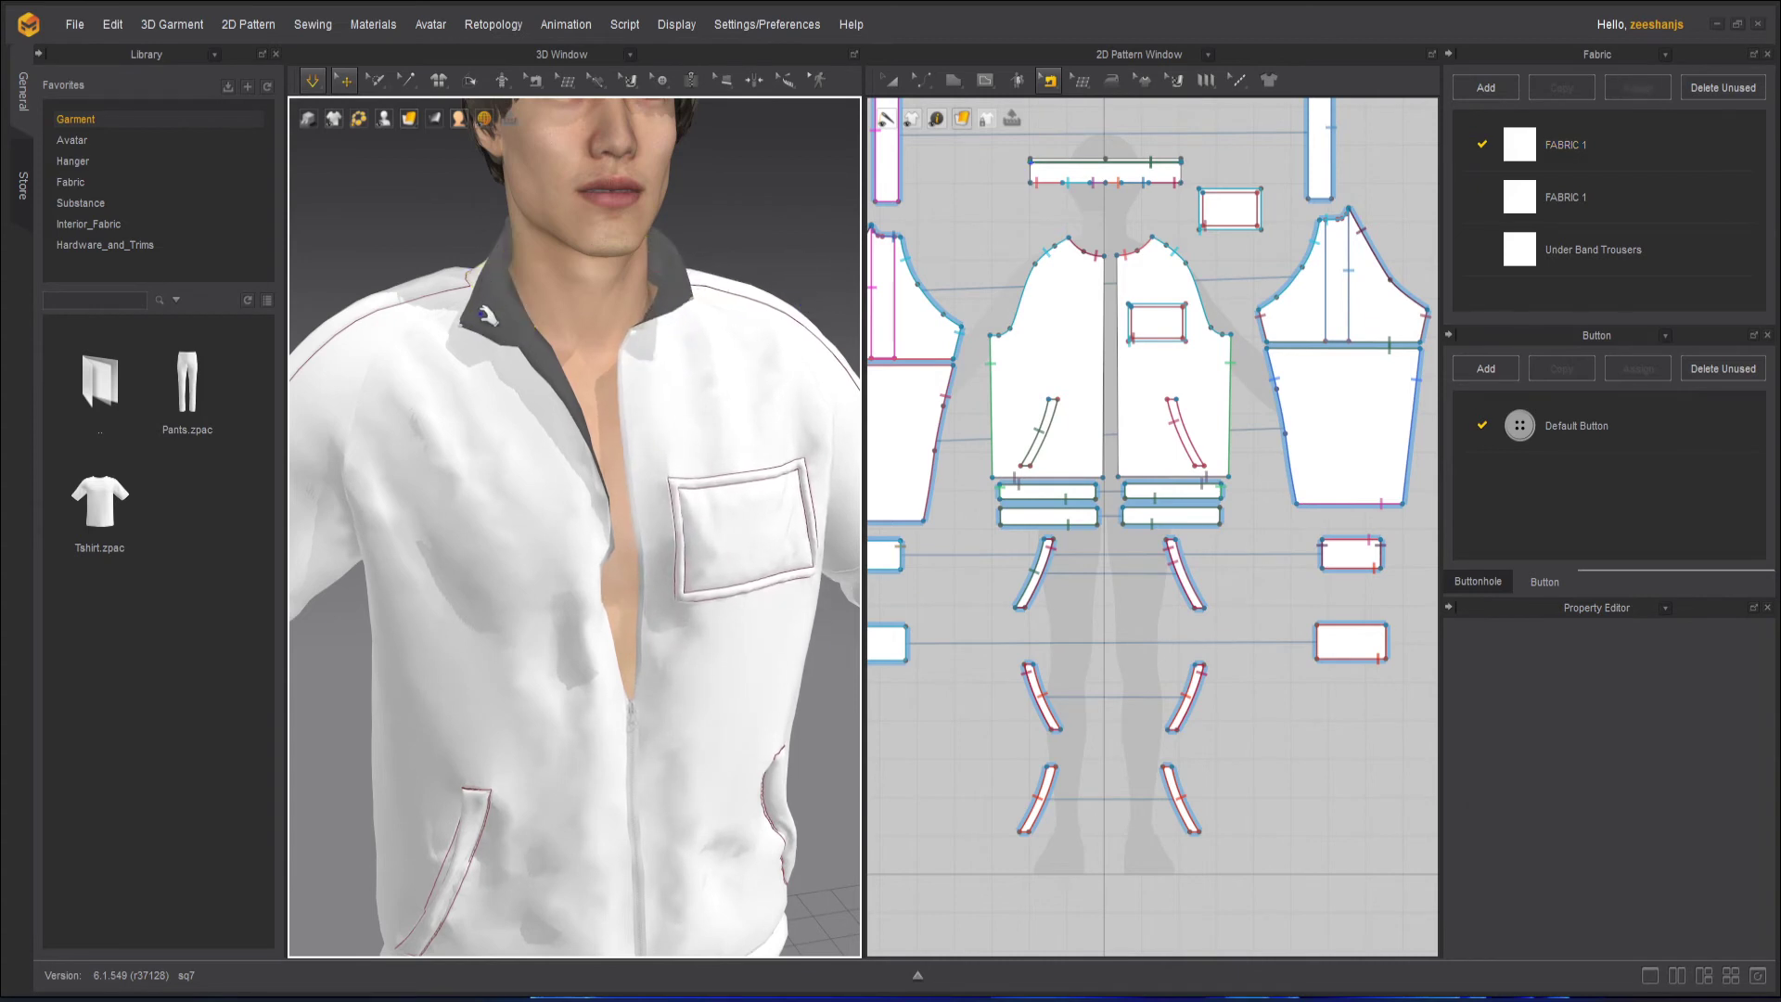
Adjust the folded collar tip on the side without the chest pocket, and stop the simulation
click(481, 315)
drag(492, 302, 565, 293)
click(771, 238)
click(317, 82)
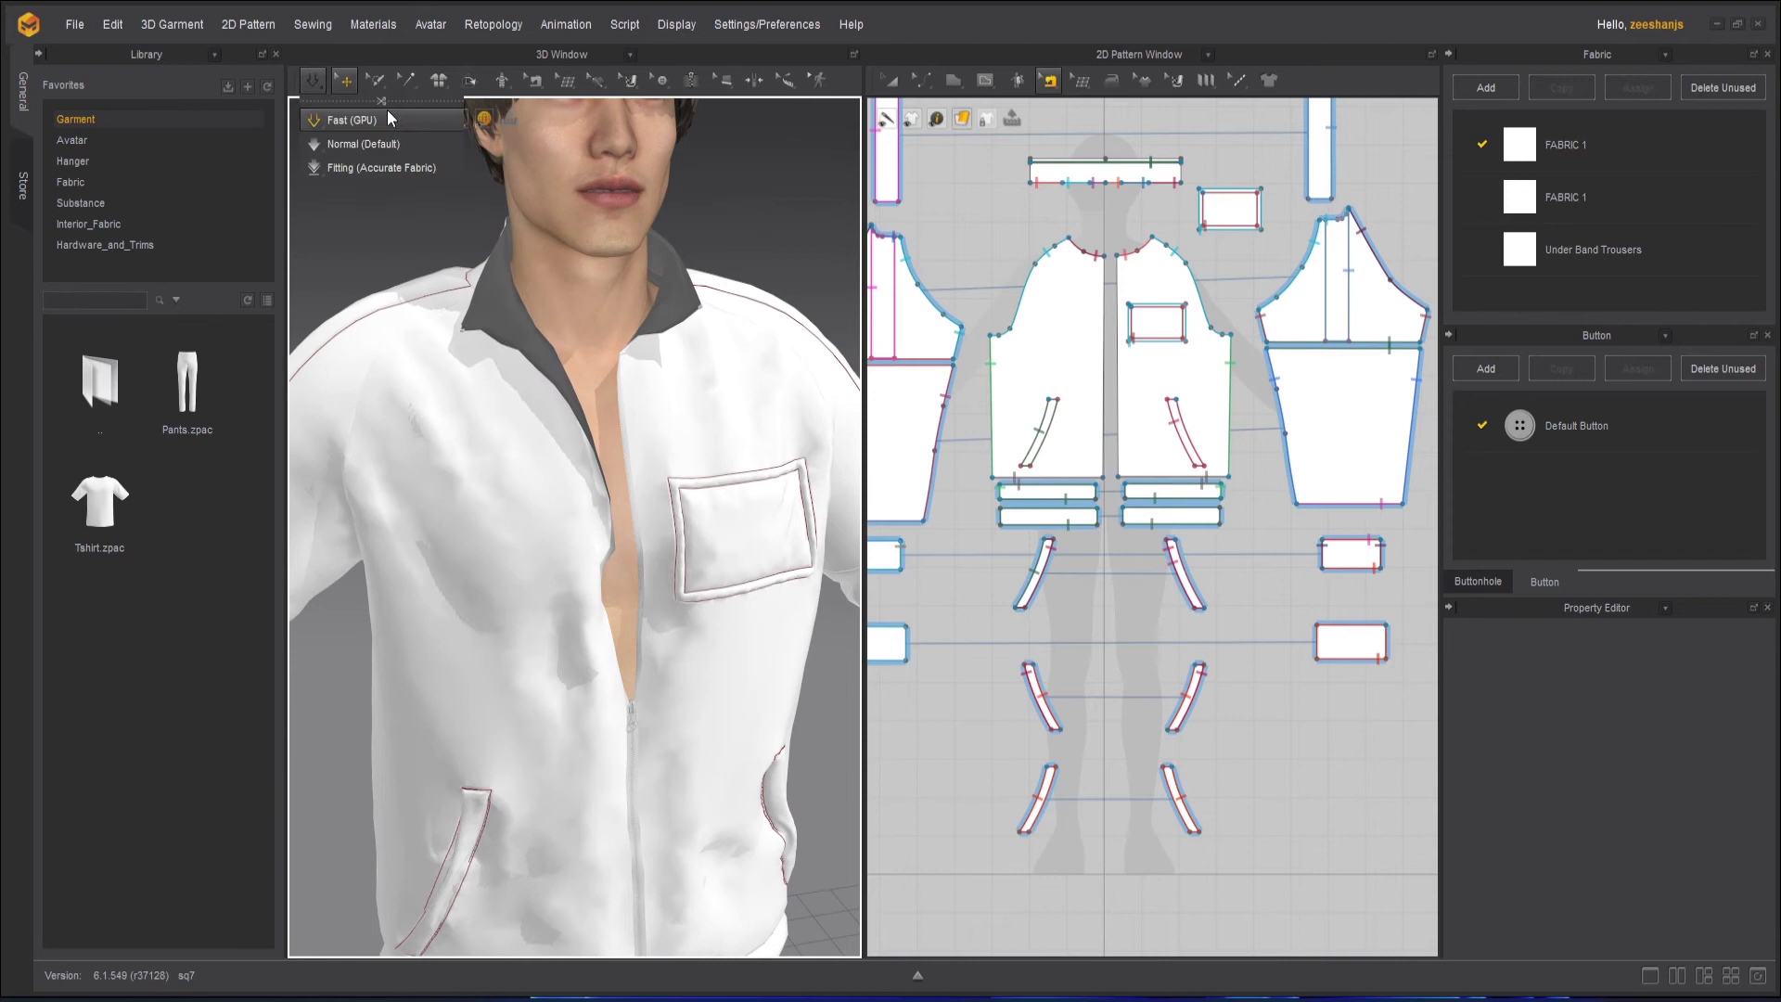
drag(387, 115, 387, 119)
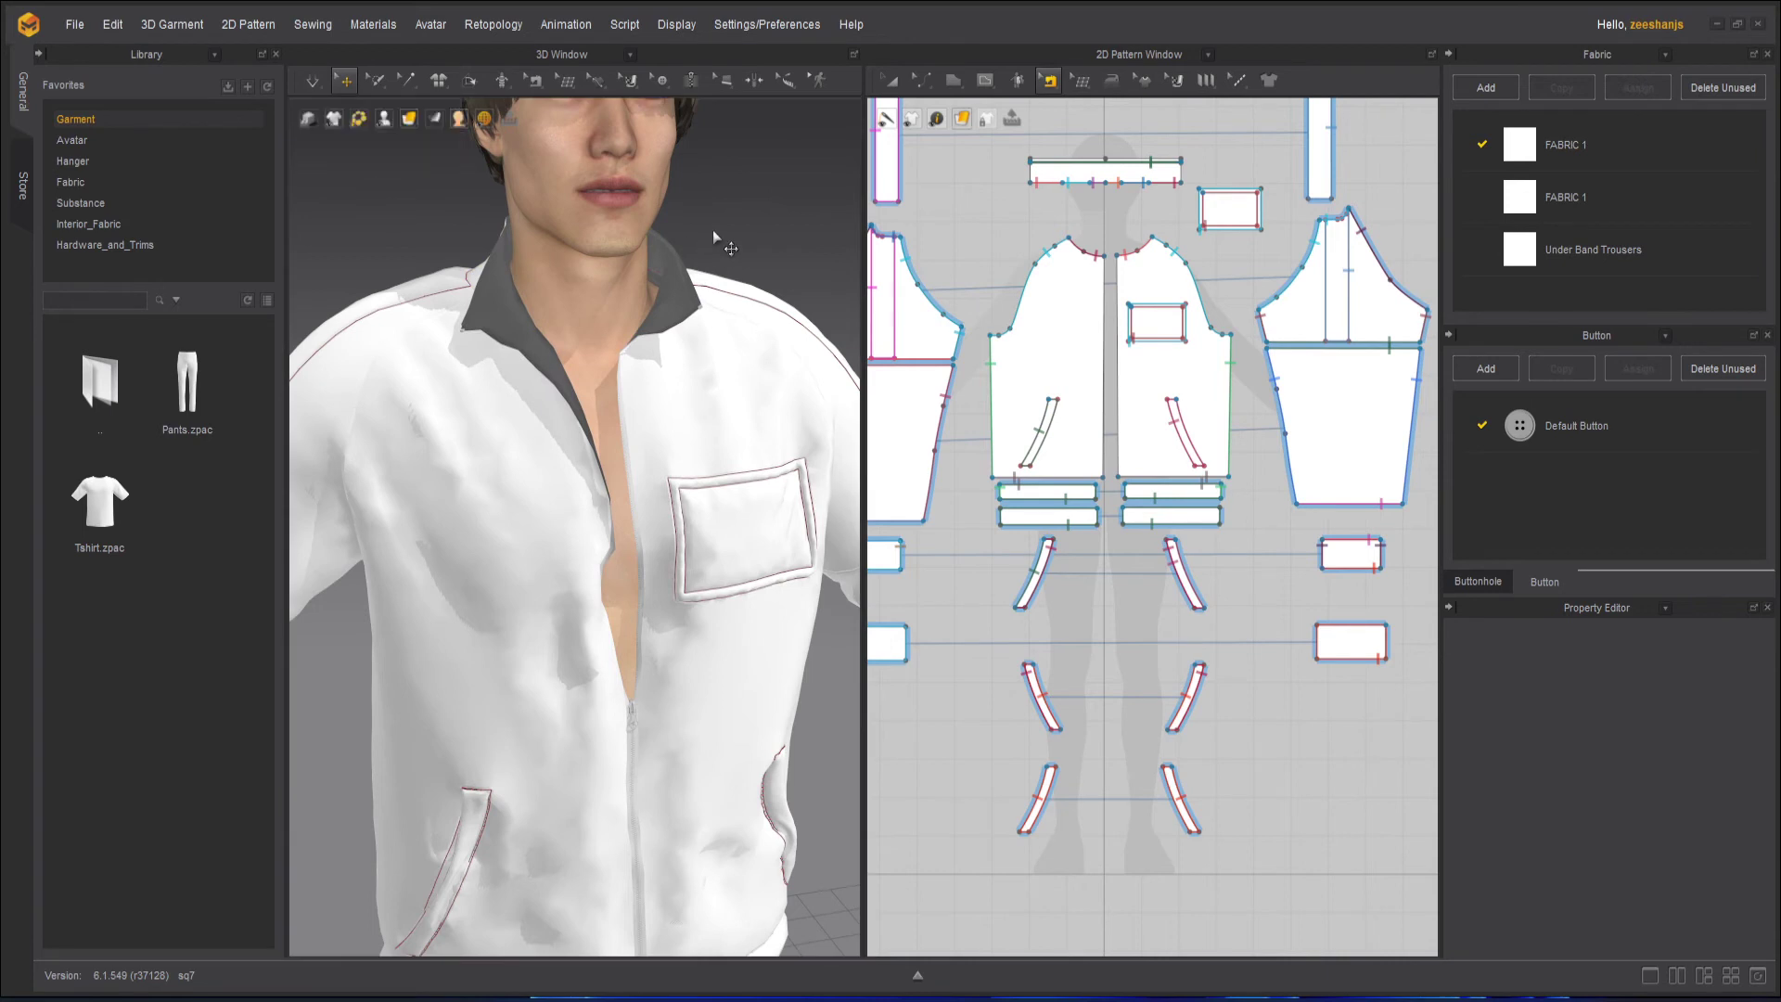
Move the zipper slider back up to the collar tip and run the simulation to close the jacket
click(630, 708)
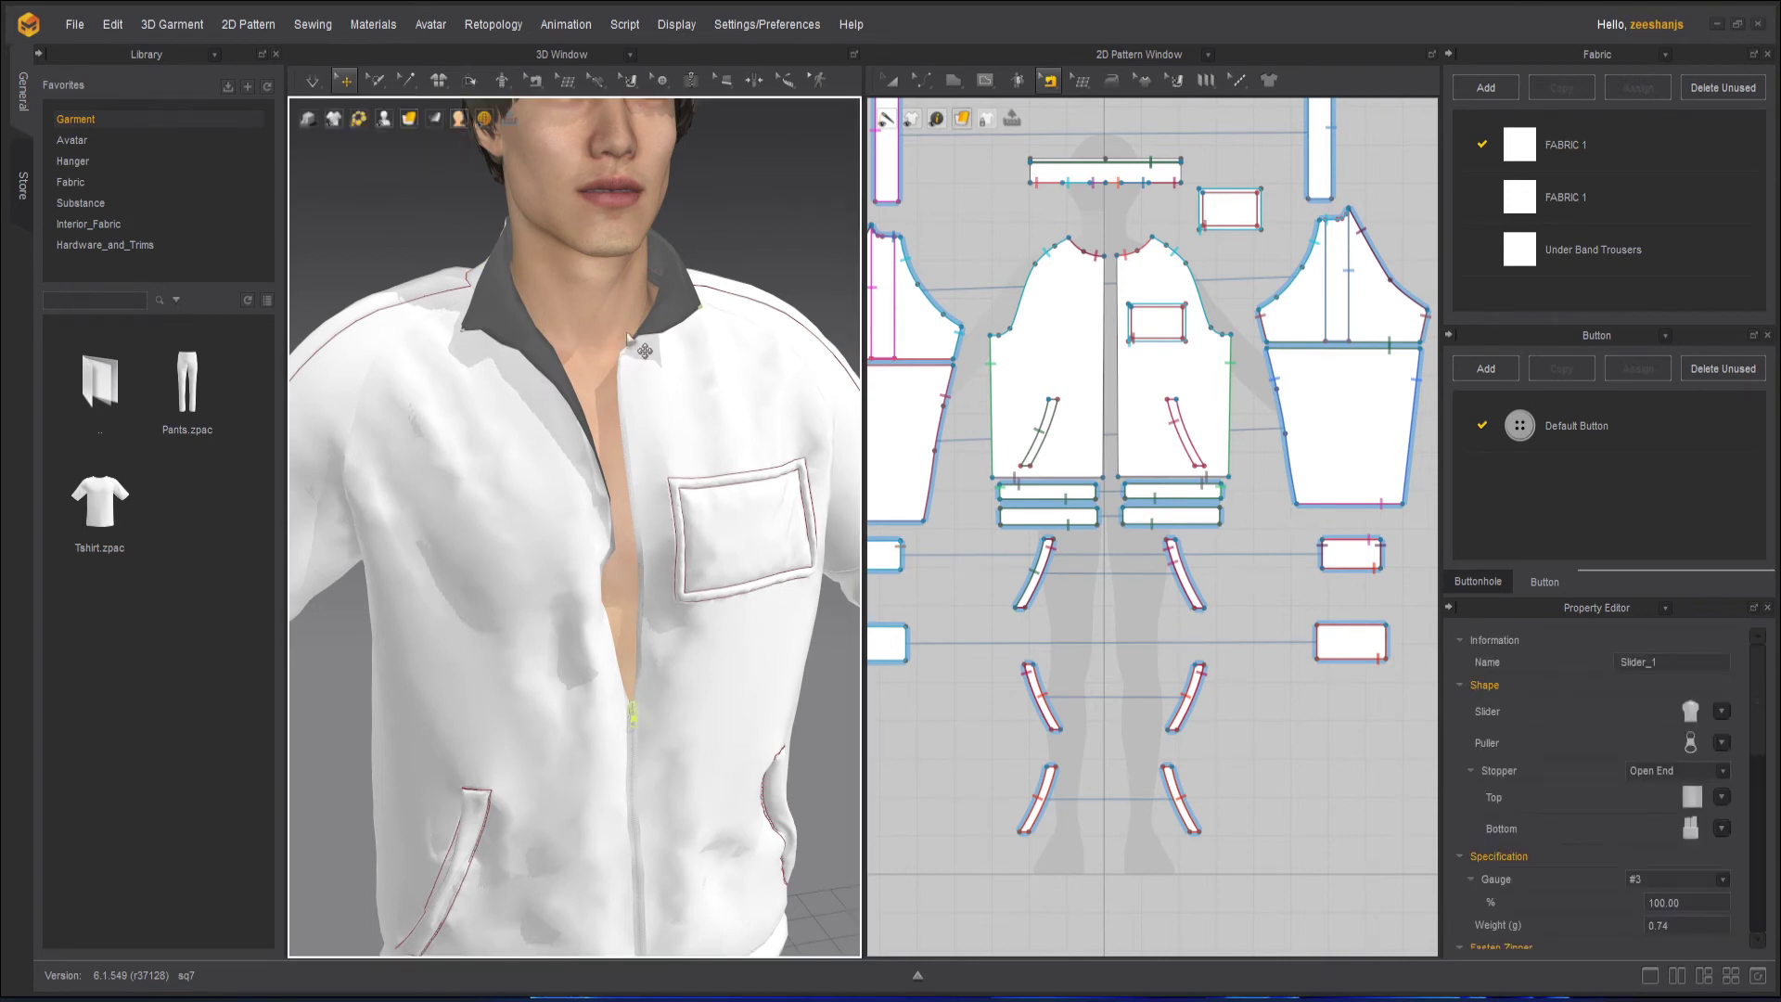
scroll(636, 498, up, 2)
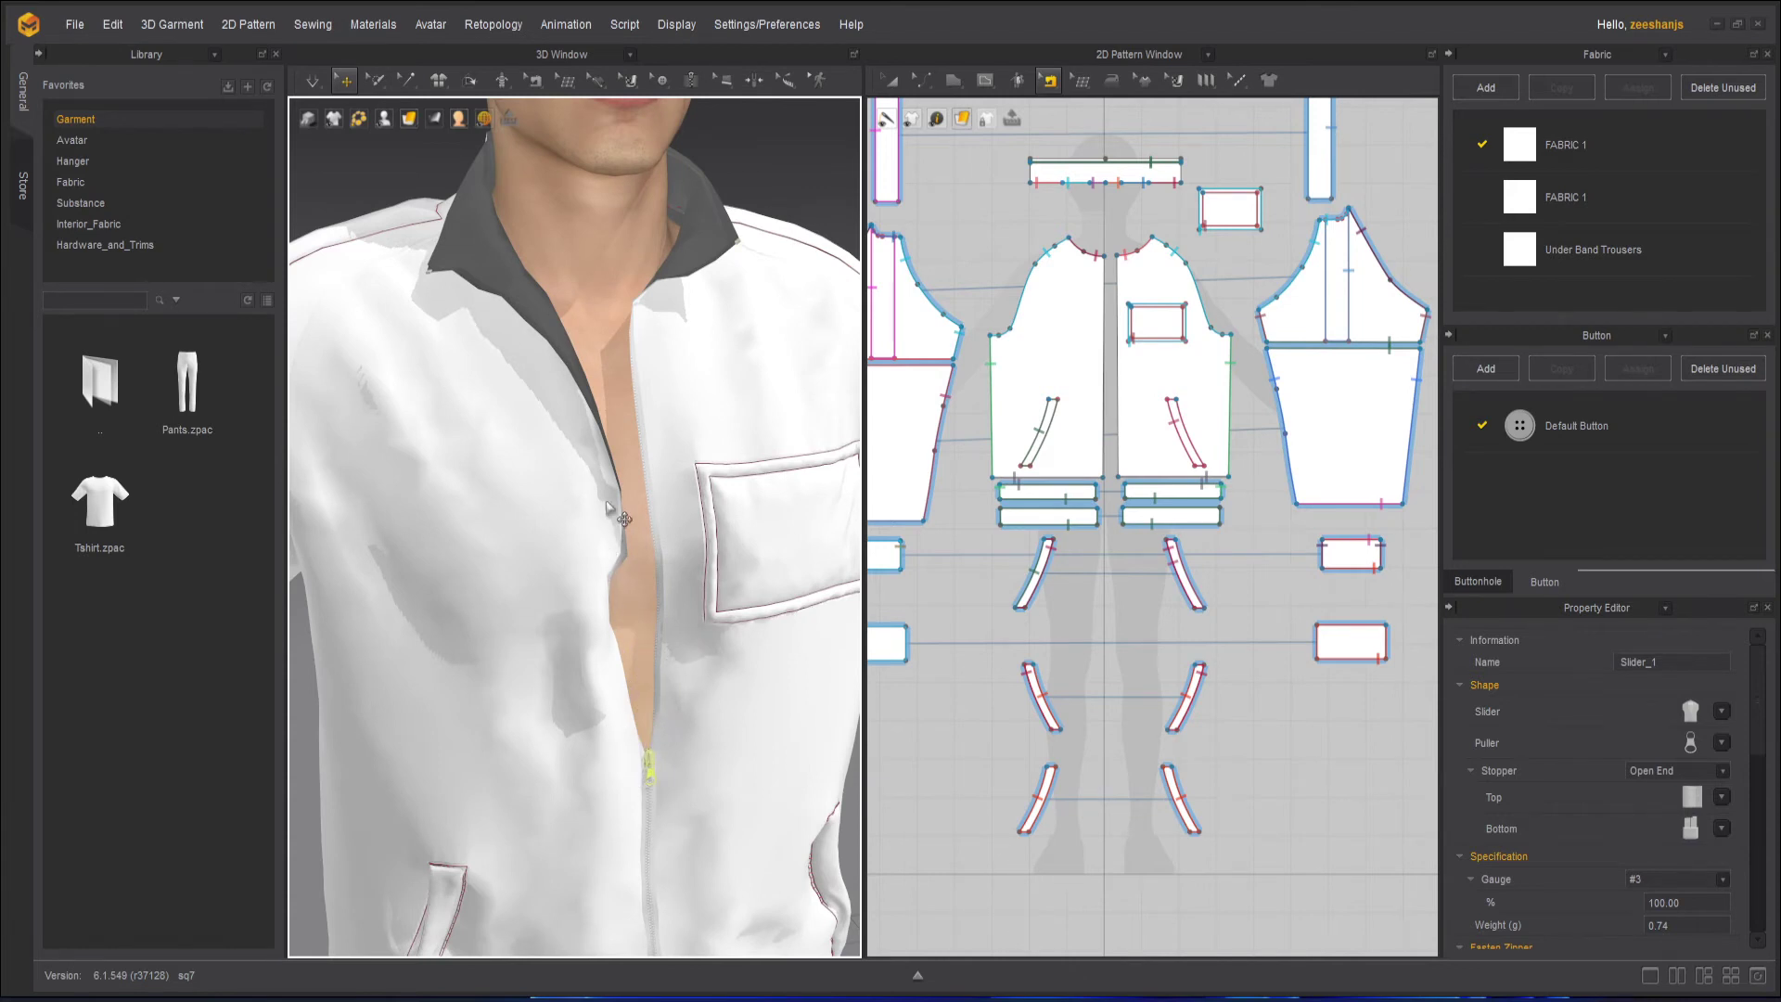
drag(607, 505, 468, 272)
key(space)
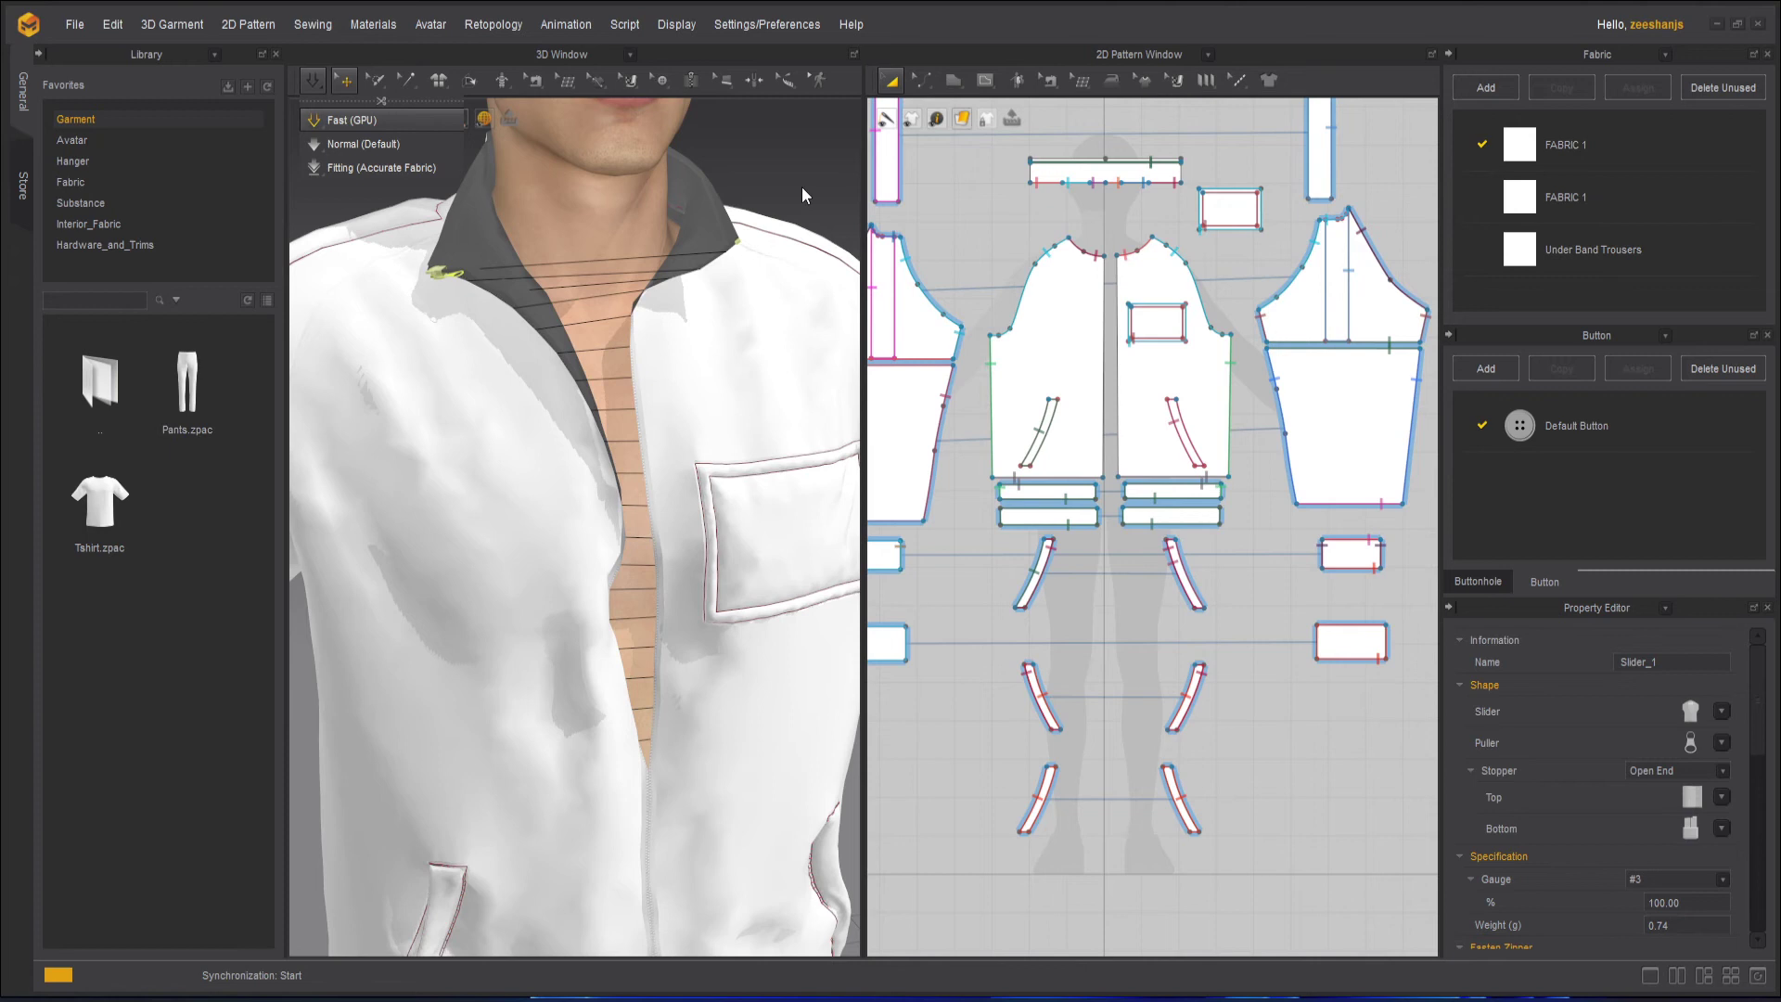
key(space)
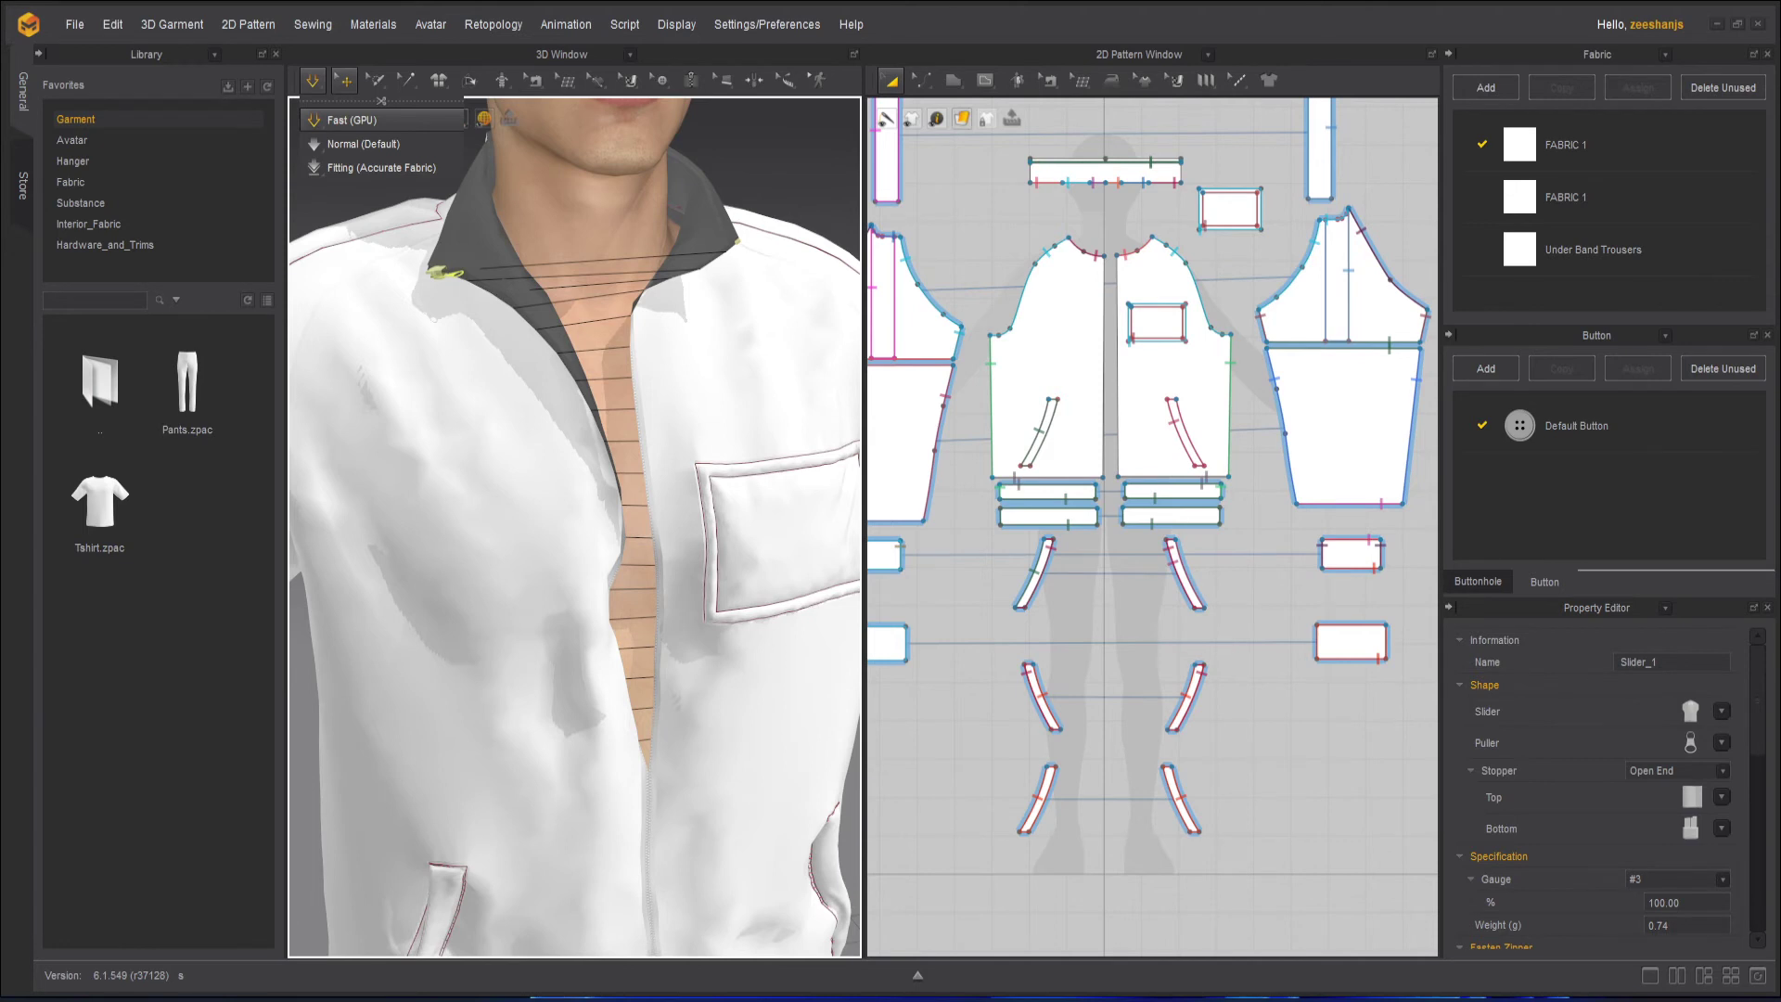
key(space)
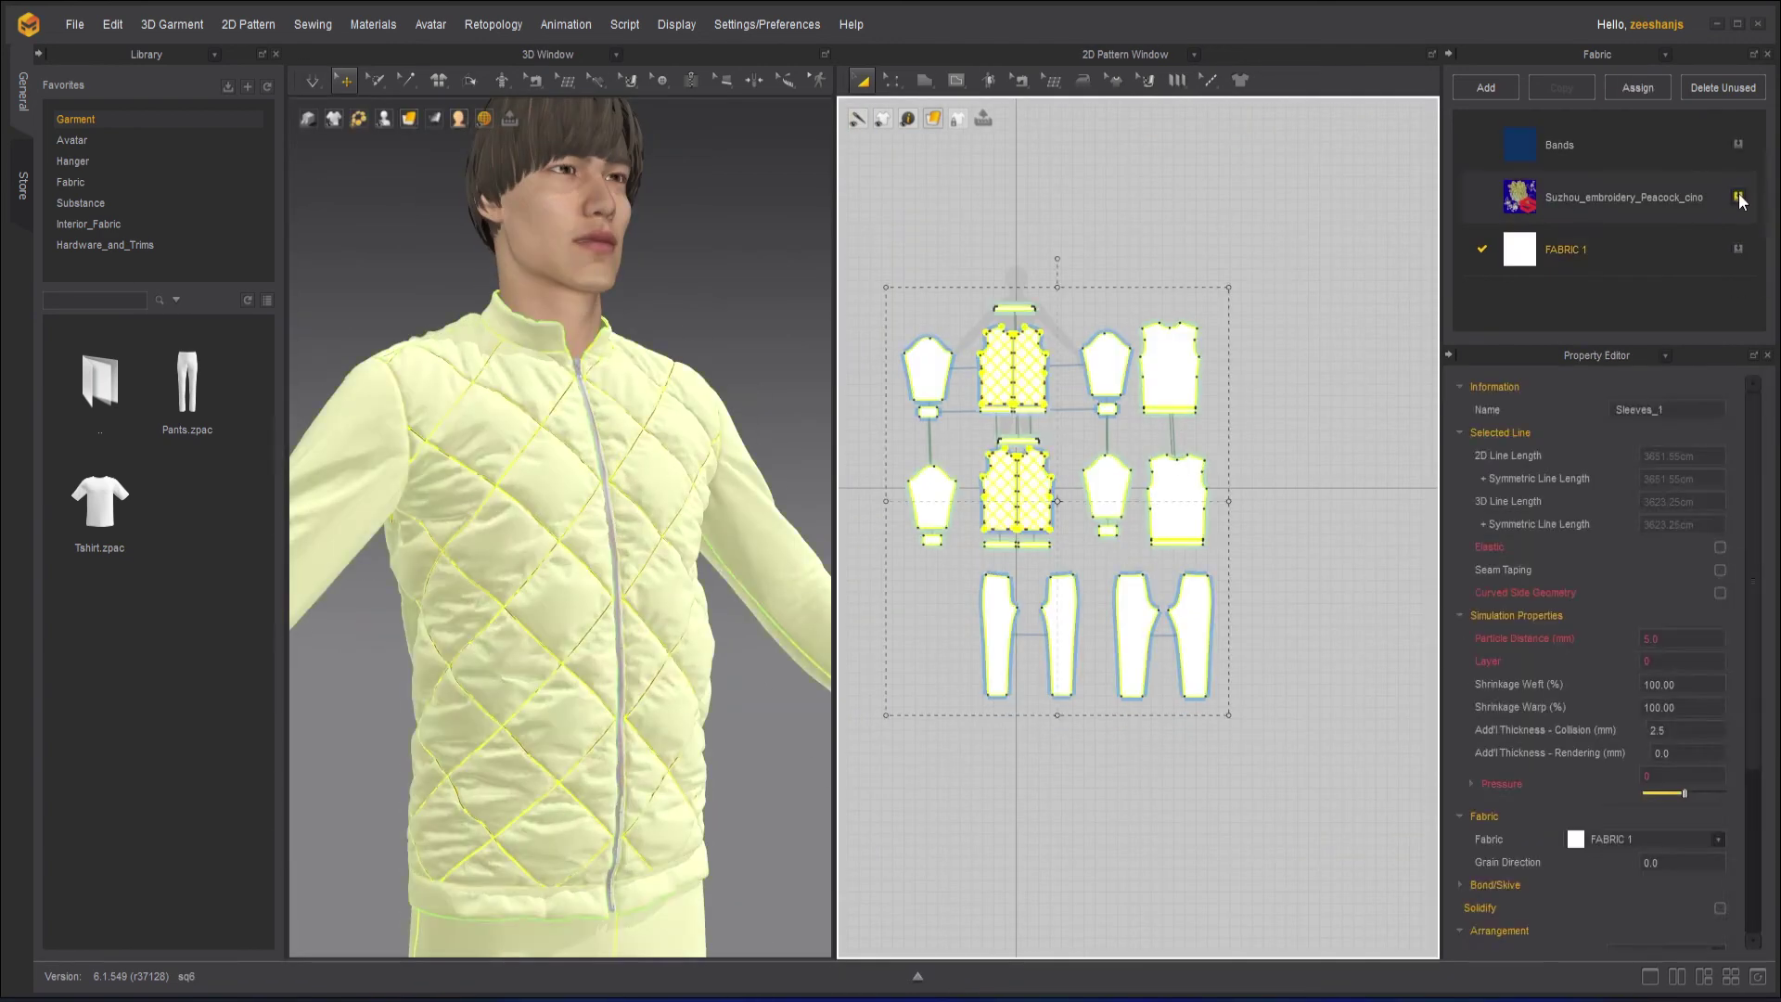
Assign the Suzhou_embroidery_Peacock_cino fabric to the jacket and trouser patterns, and the blue Bands fabric to the collar, cuffs and hem
click(1739, 197)
scroll(986, 373, up, 5)
scroll(1222, 512, down, 2)
middle_drag(1141, 742, 1103, 405)
click(1738, 145)
scroll(590, 362, down, 5)
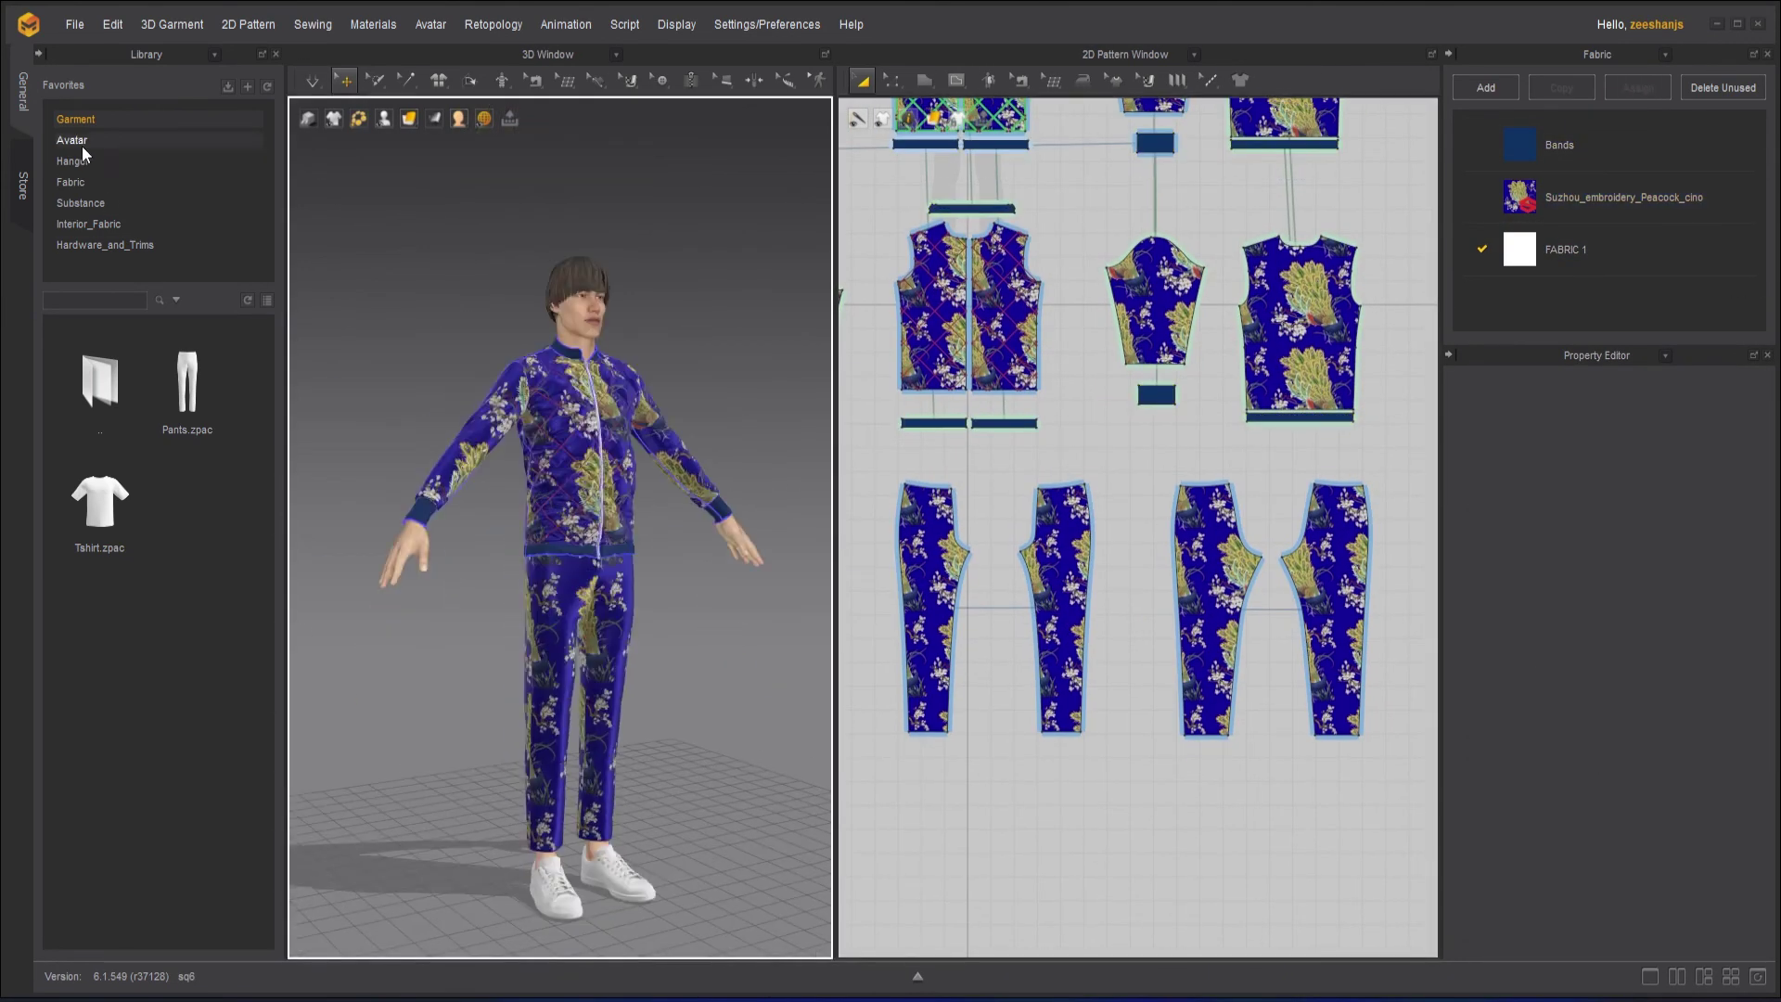
Apply the arms-down avatar pose from the library and simulate the patterned outfit in Fast (GPU) mode
click(82, 147)
mouse_move(313, 79)
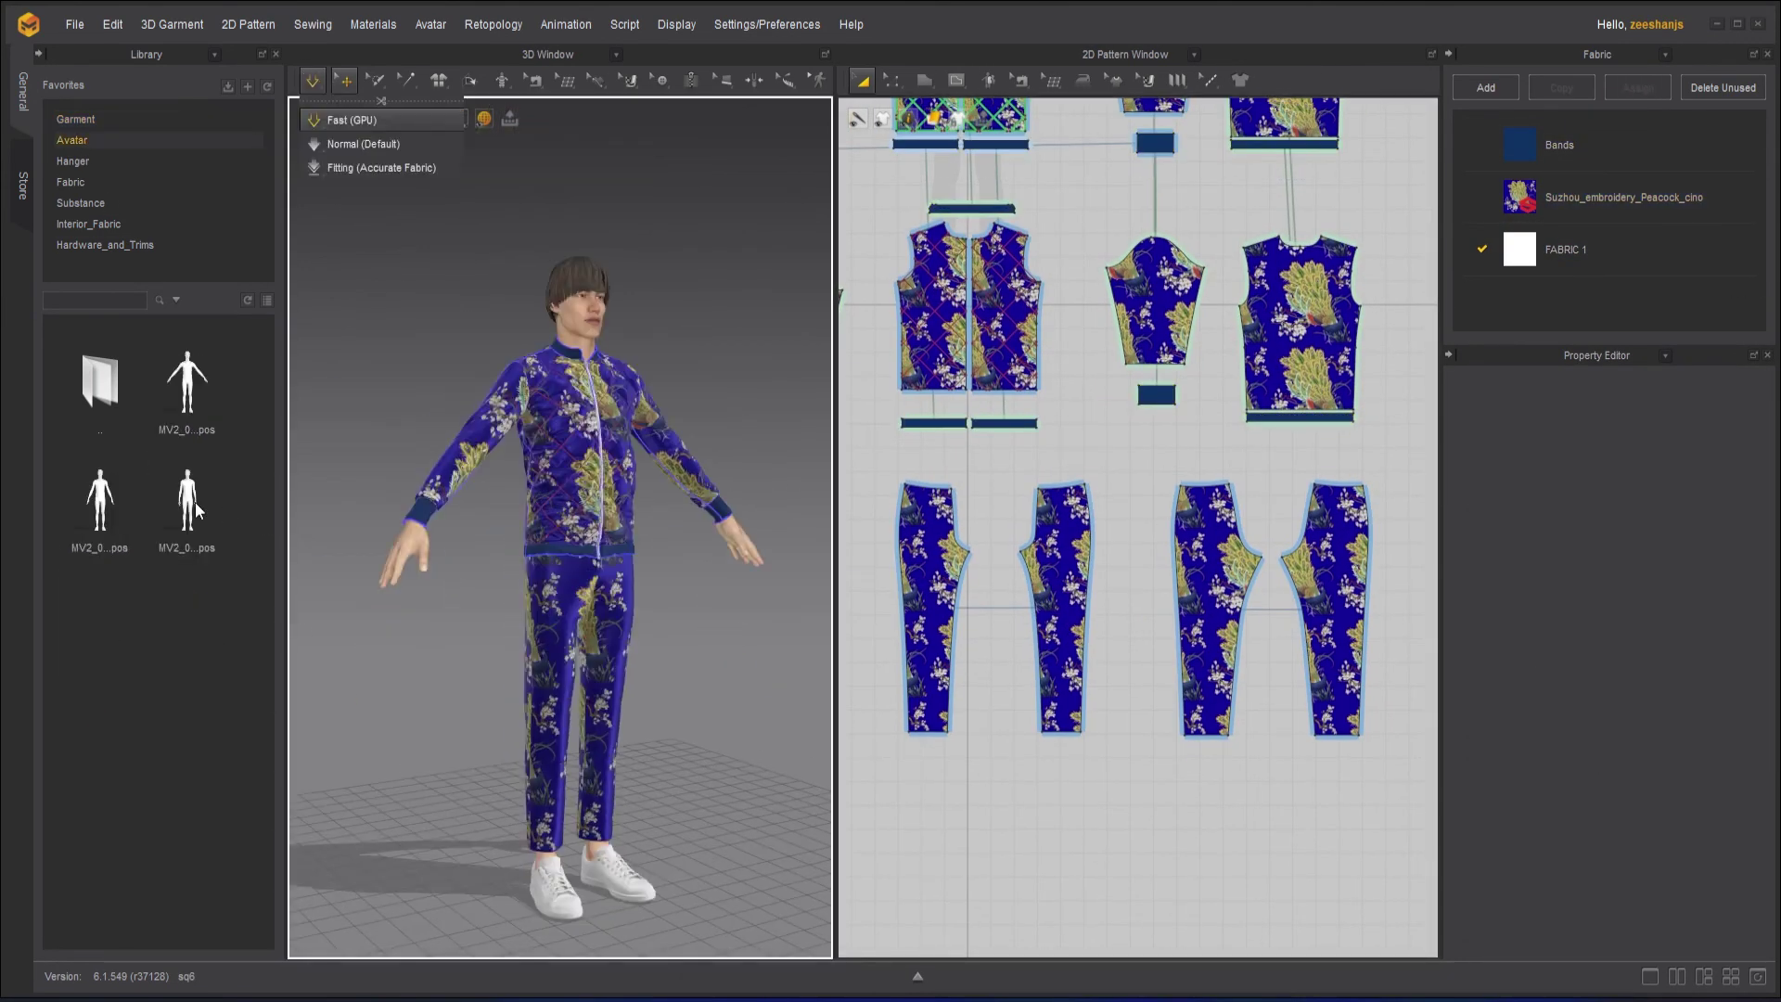
click(345, 116)
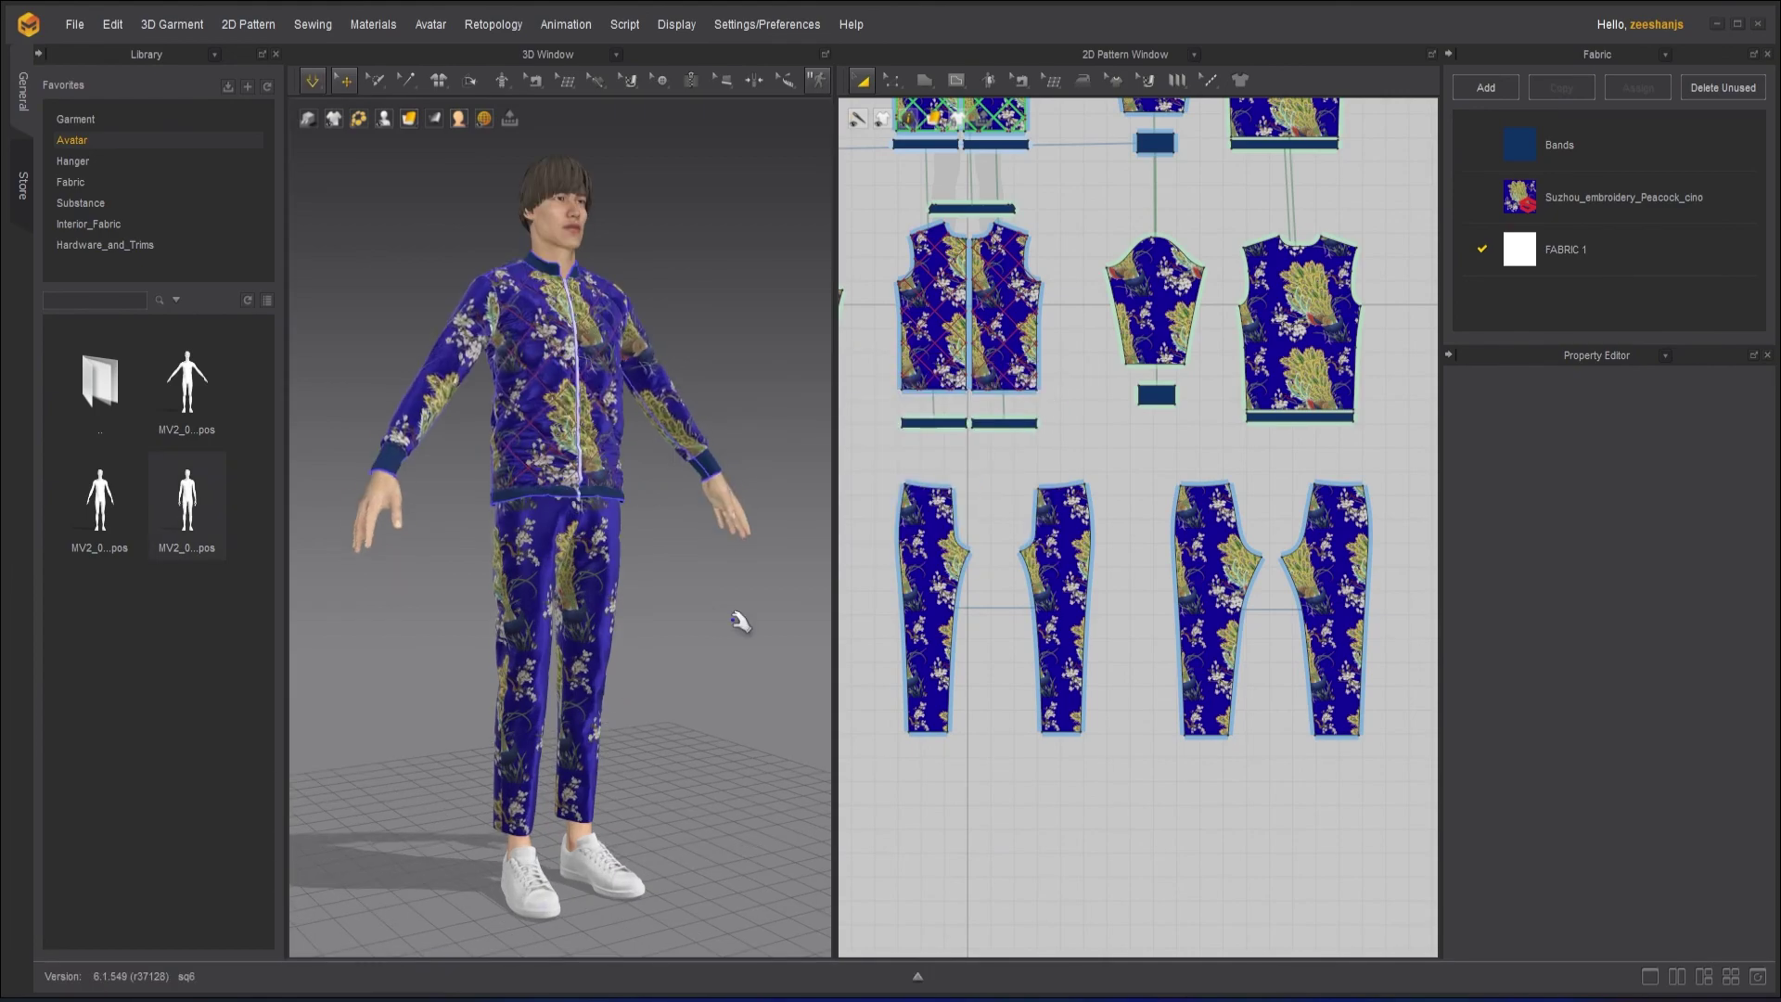
right_drag(739, 616, 749, 650)
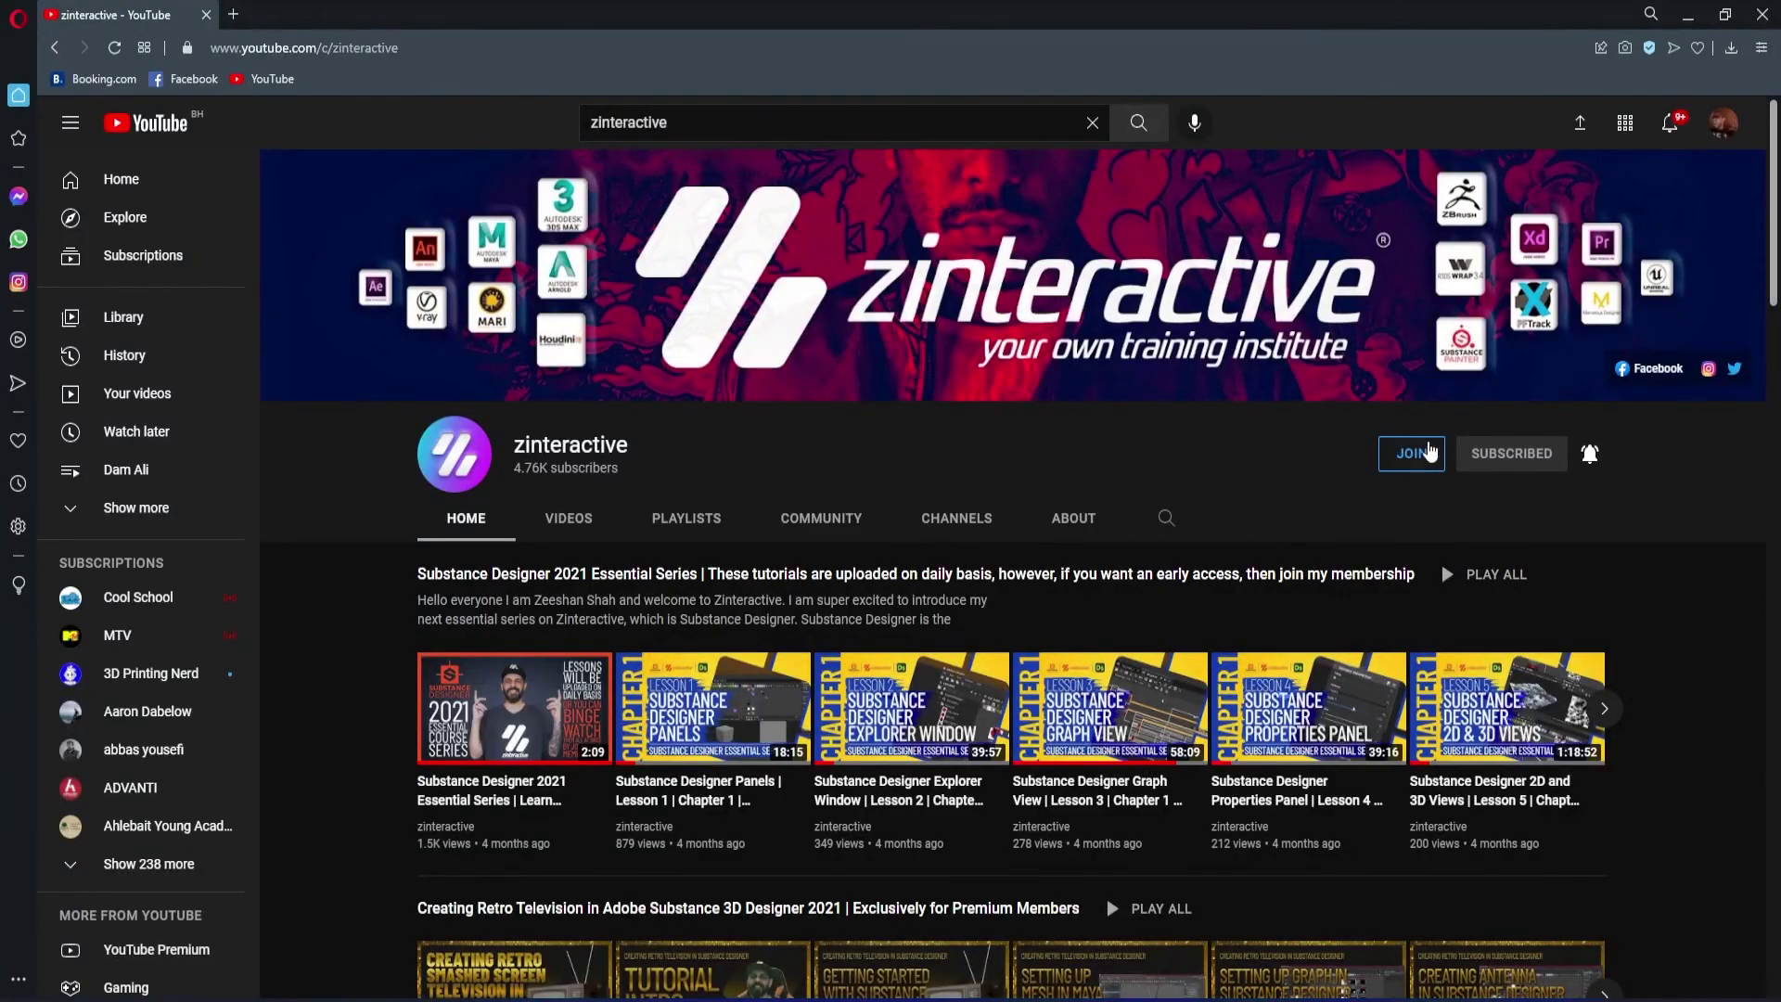
Open the zinteractive channel's membership offer on YouTube and view the Zi Early Bird Level perks
click(1430, 451)
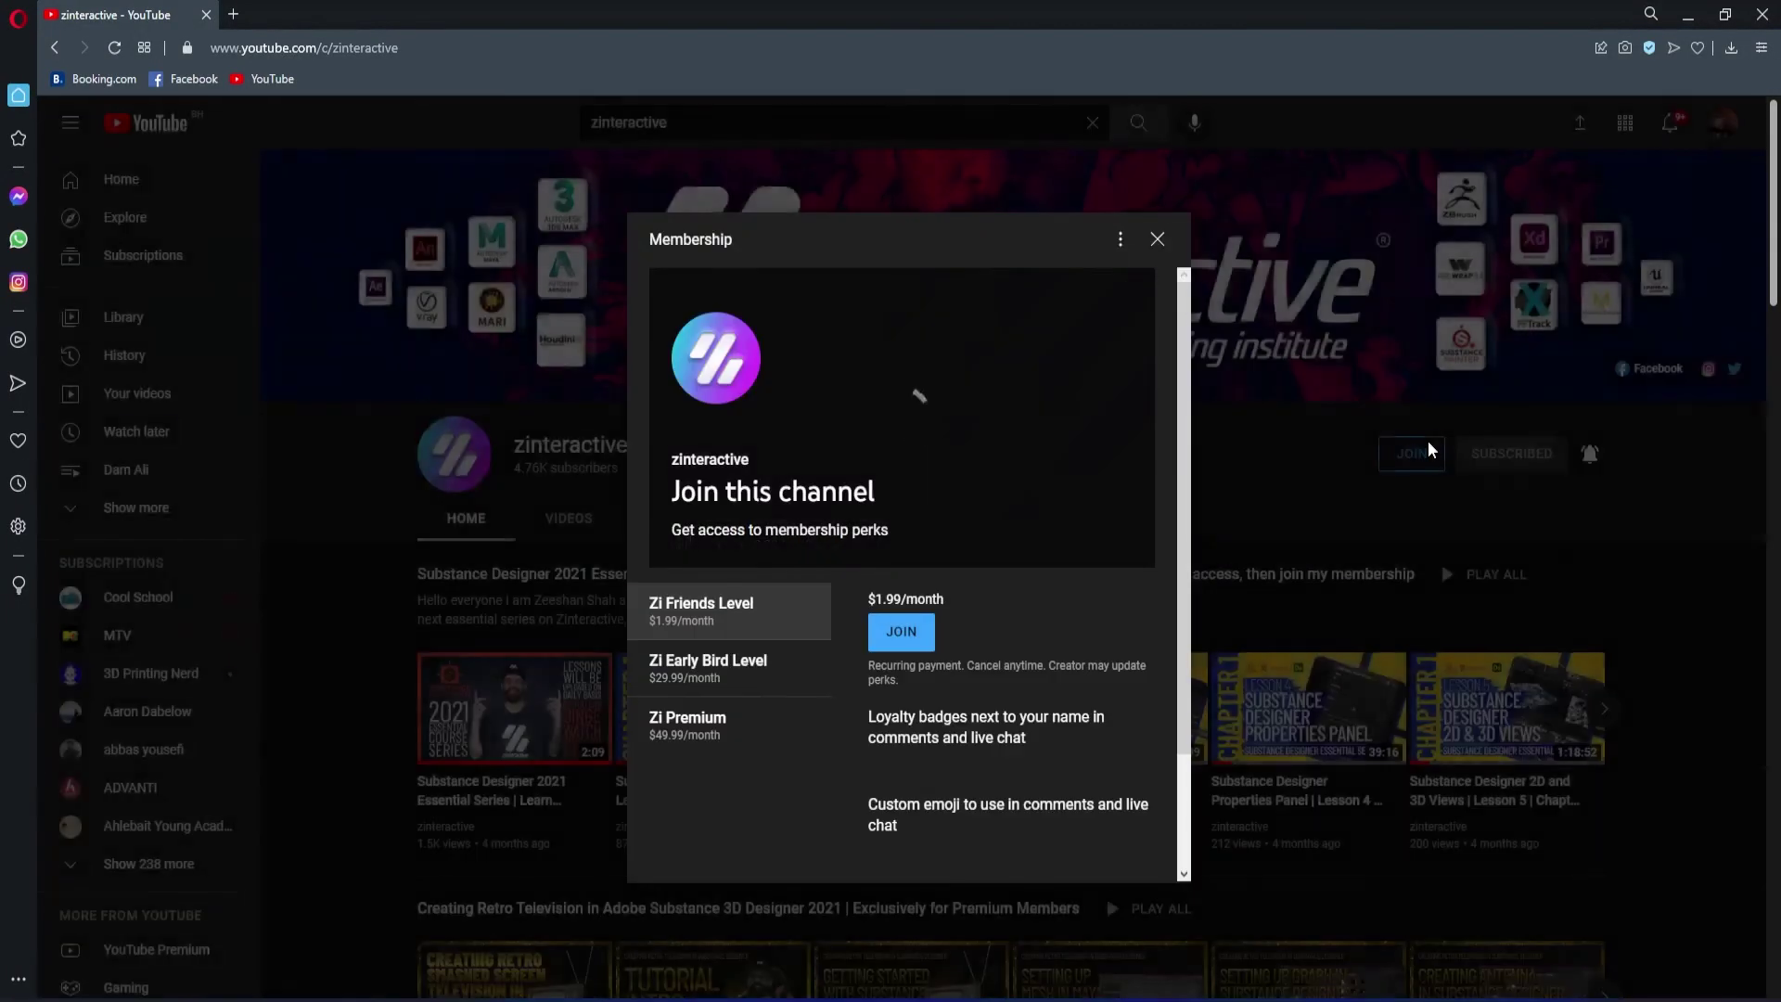
click(738, 672)
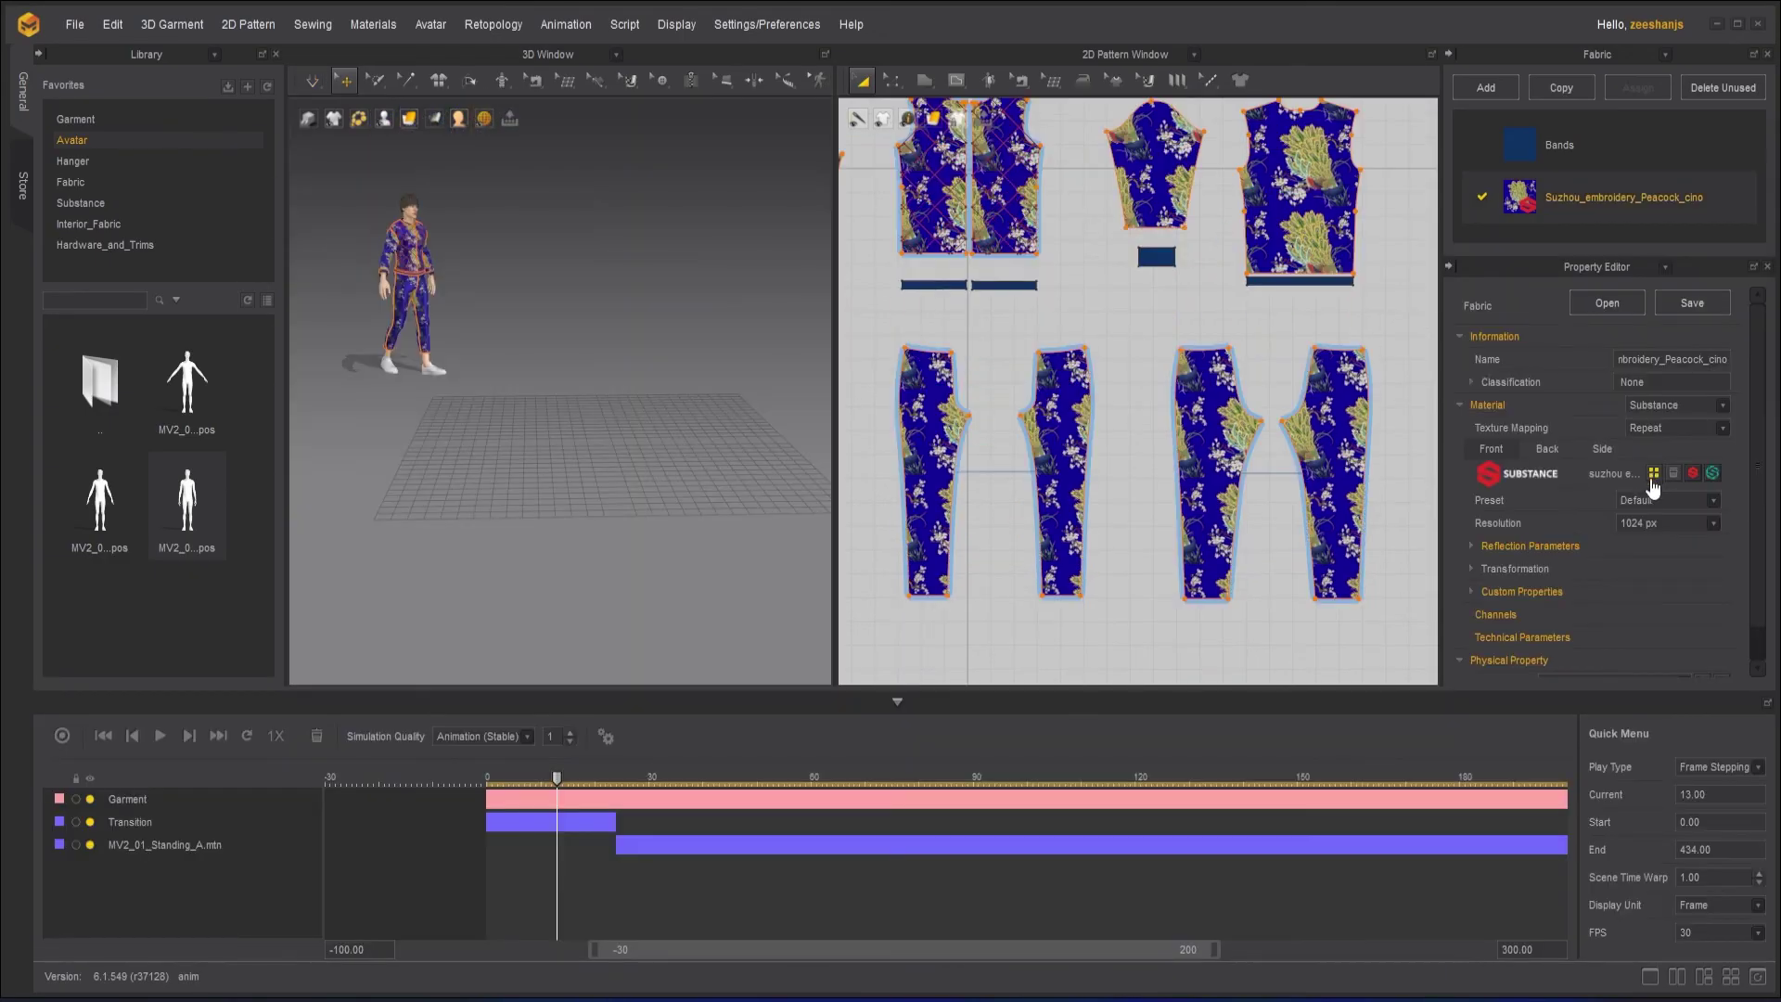
Load the floral2.sbsar Substance material from the Docs folder and use the Floral2 fabric on the trouser patterns
click(1654, 475)
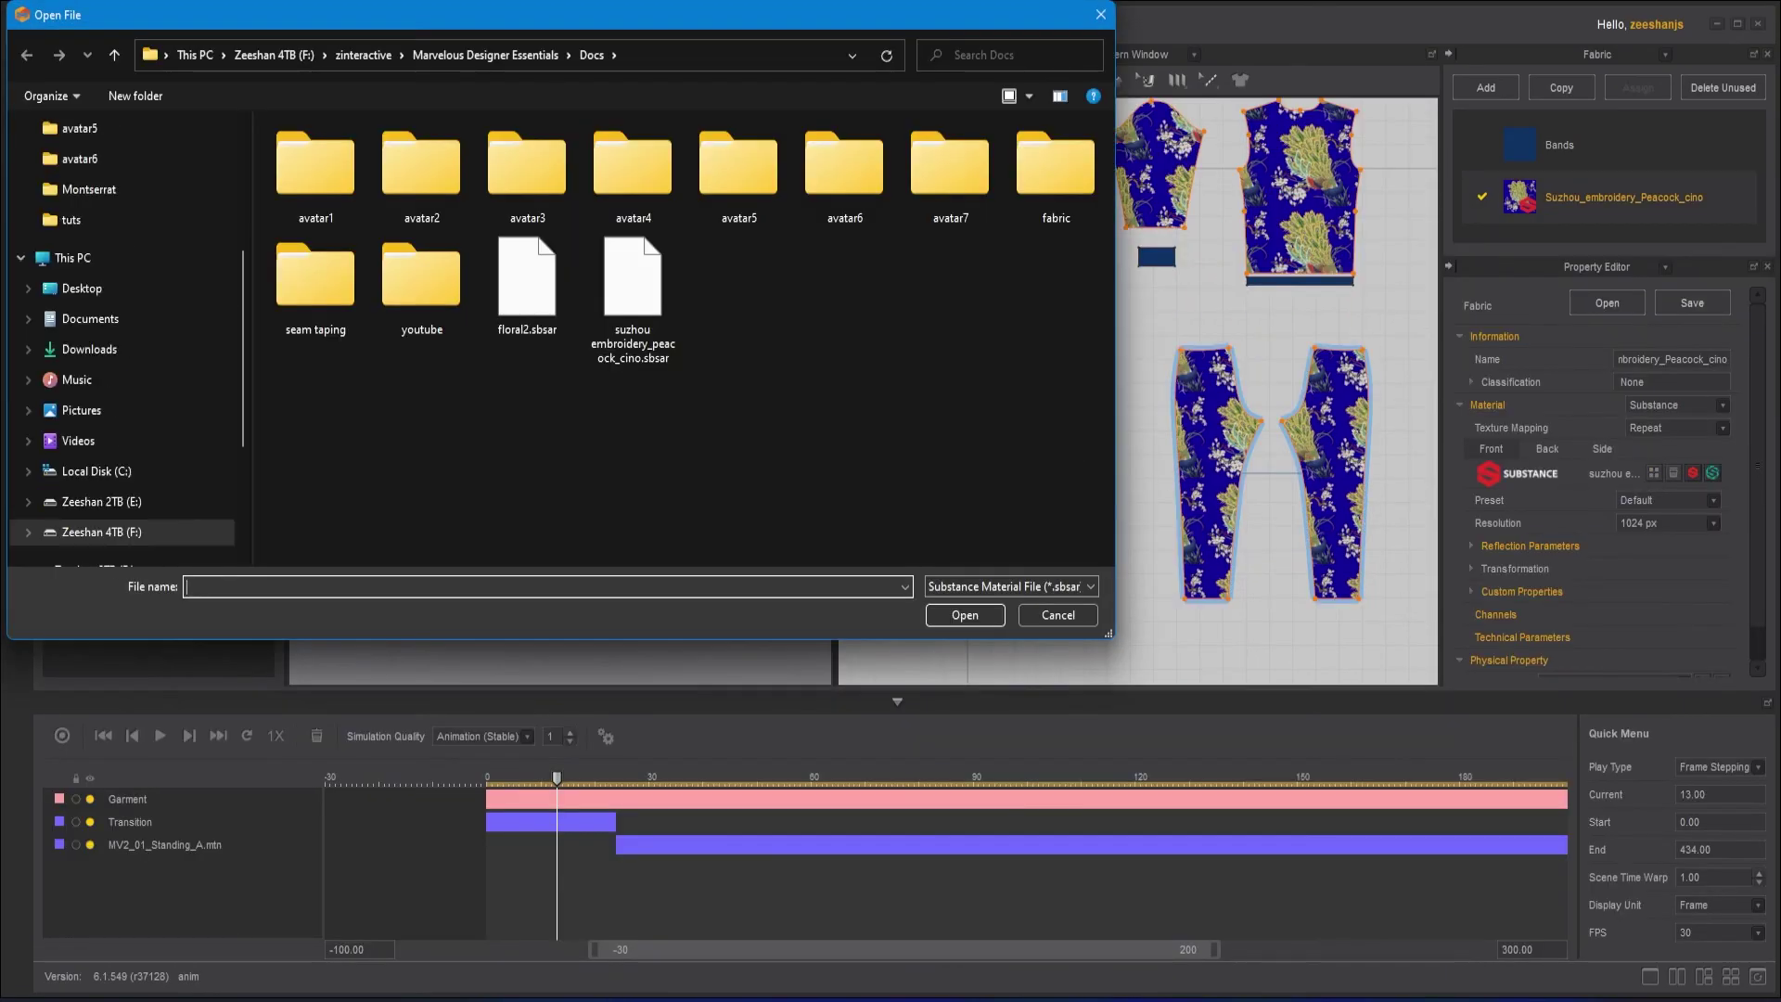
click(521, 278)
click(954, 612)
click(881, 538)
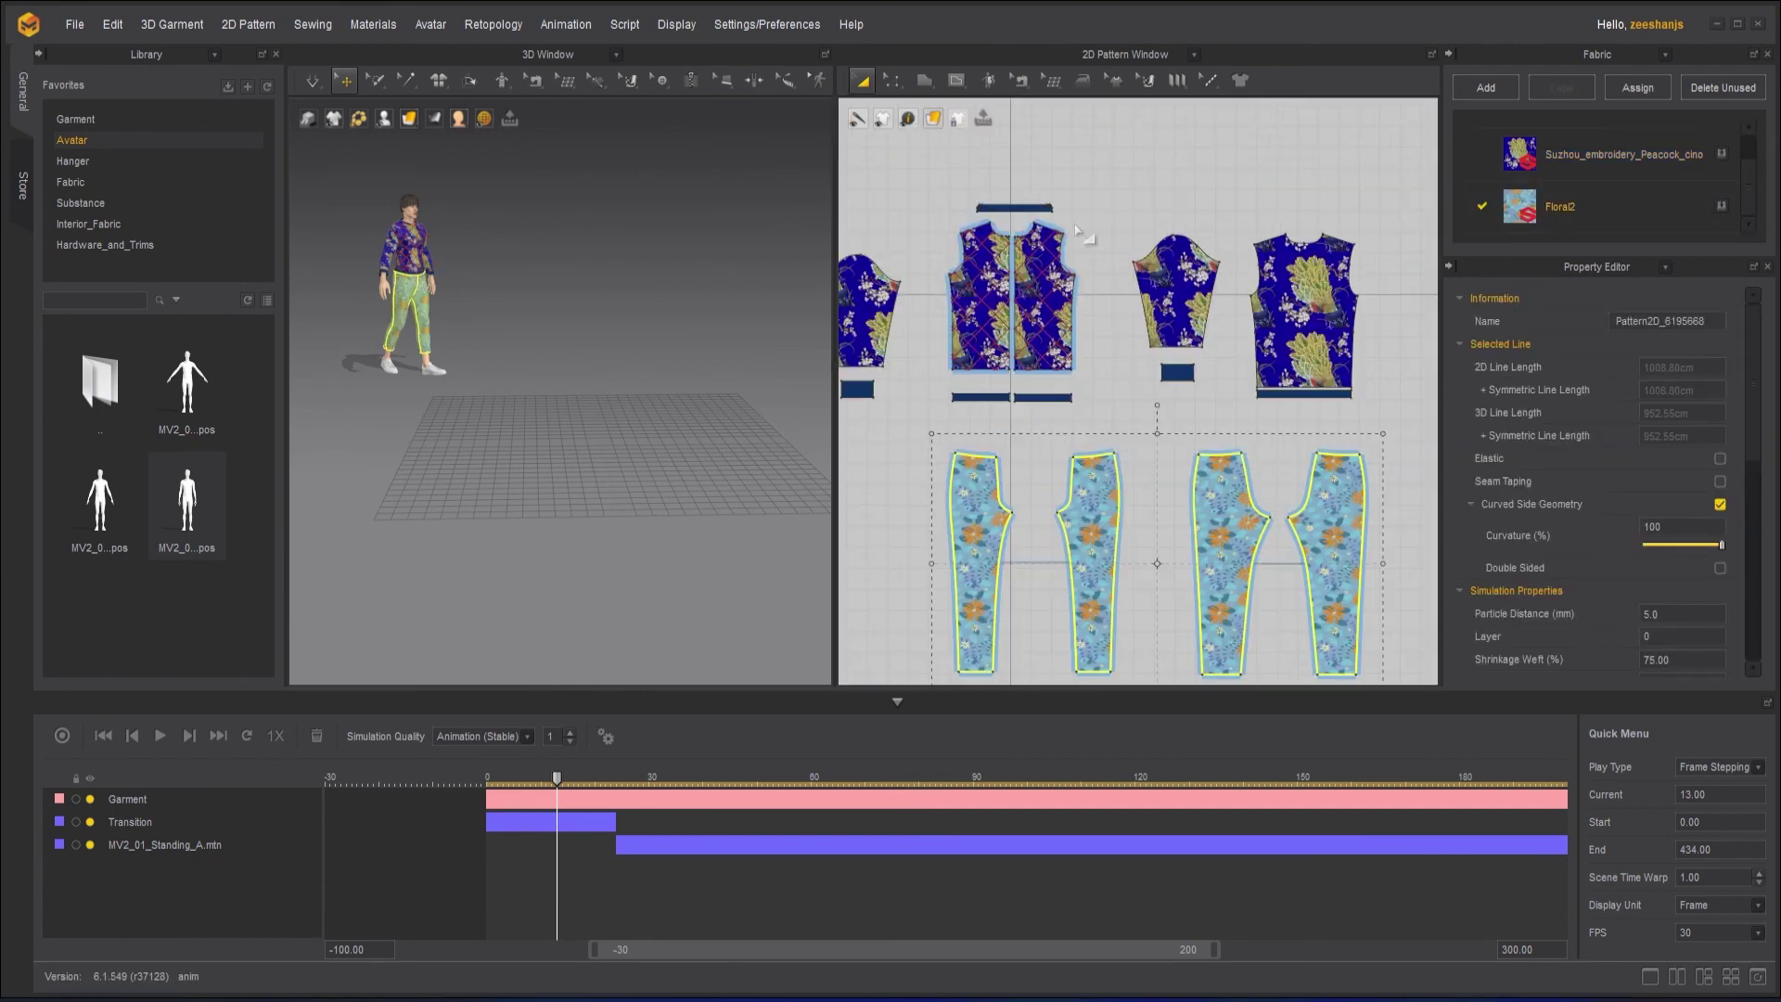
Select both jacket sleeves, the two front panels and the back panel together in the 2D pattern layout
click(867, 311)
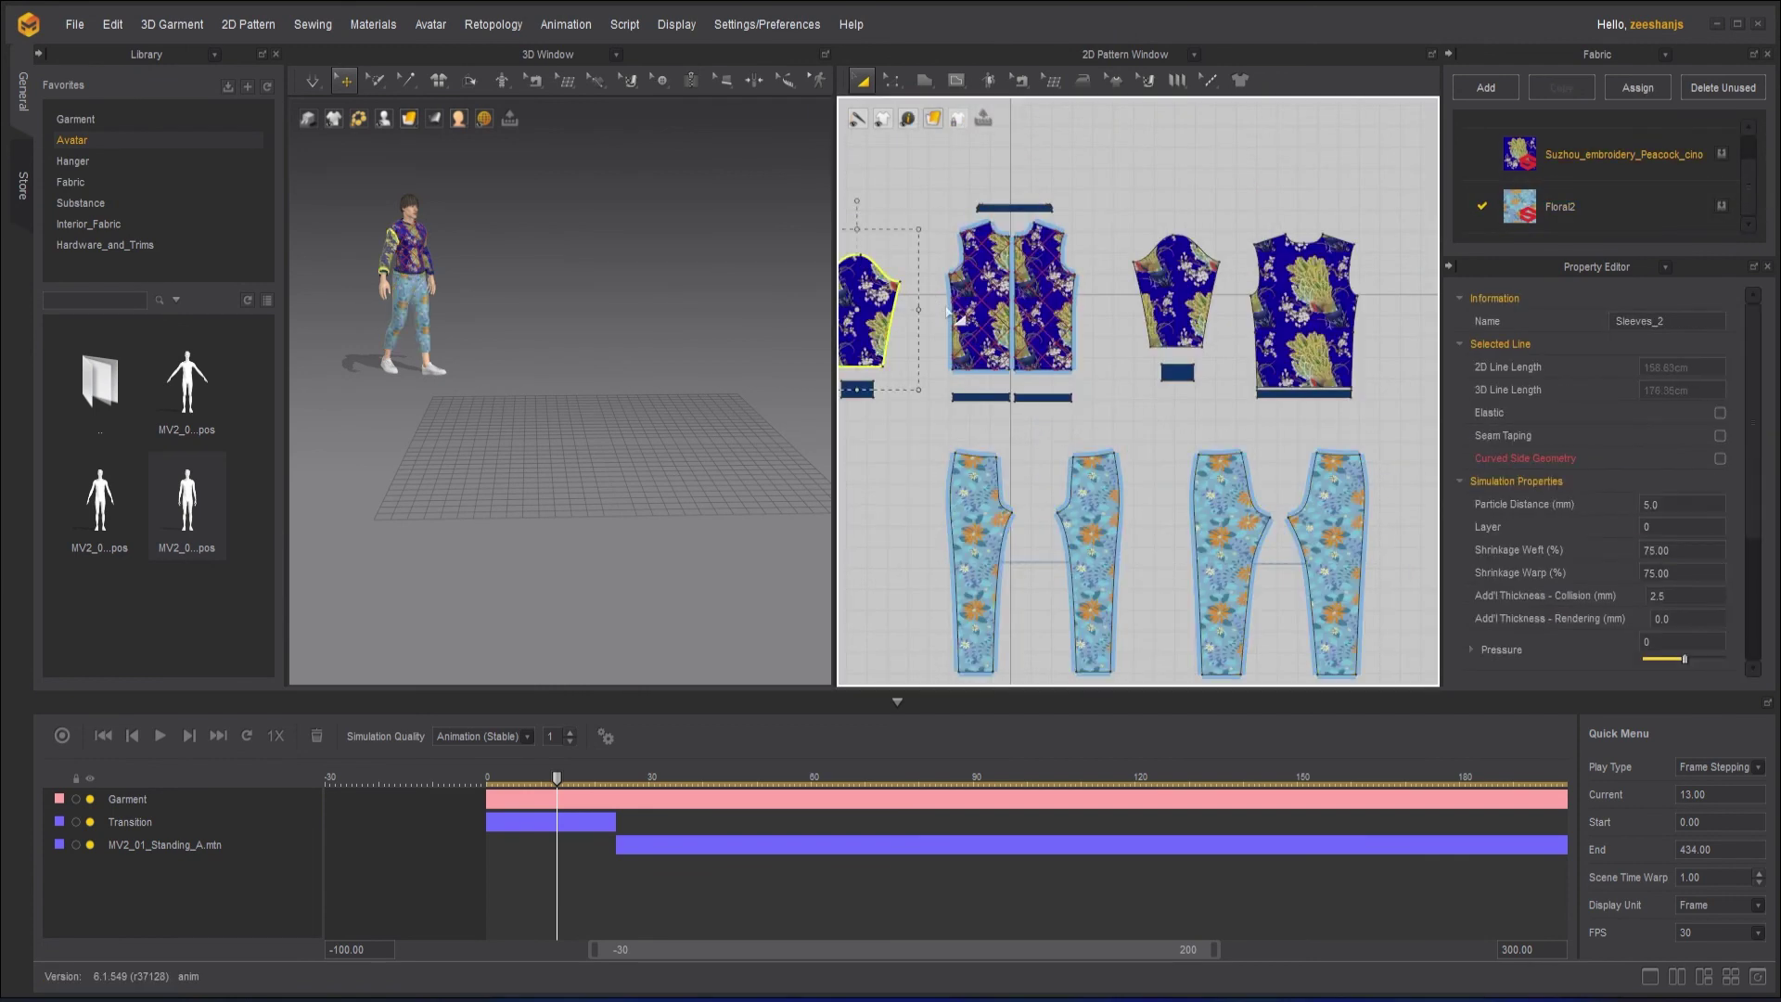
shift+click(980, 299)
shift+click(1042, 301)
shift+click(1175, 299)
shift+click(1299, 306)
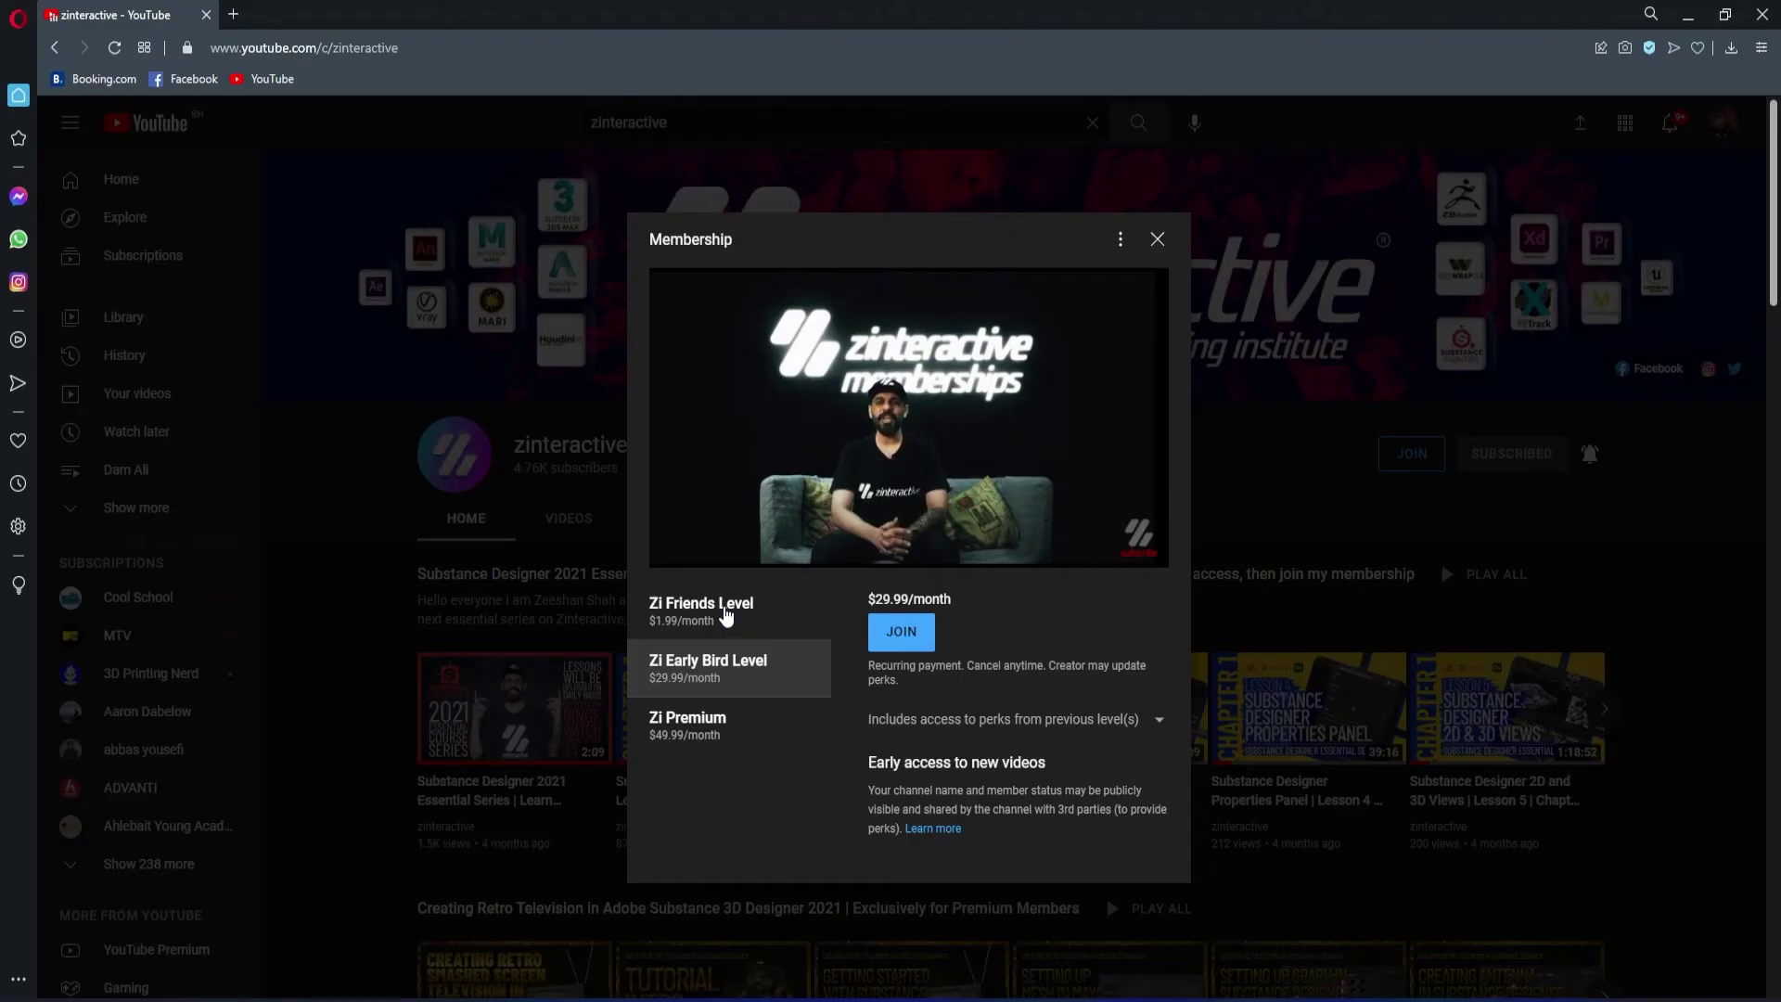